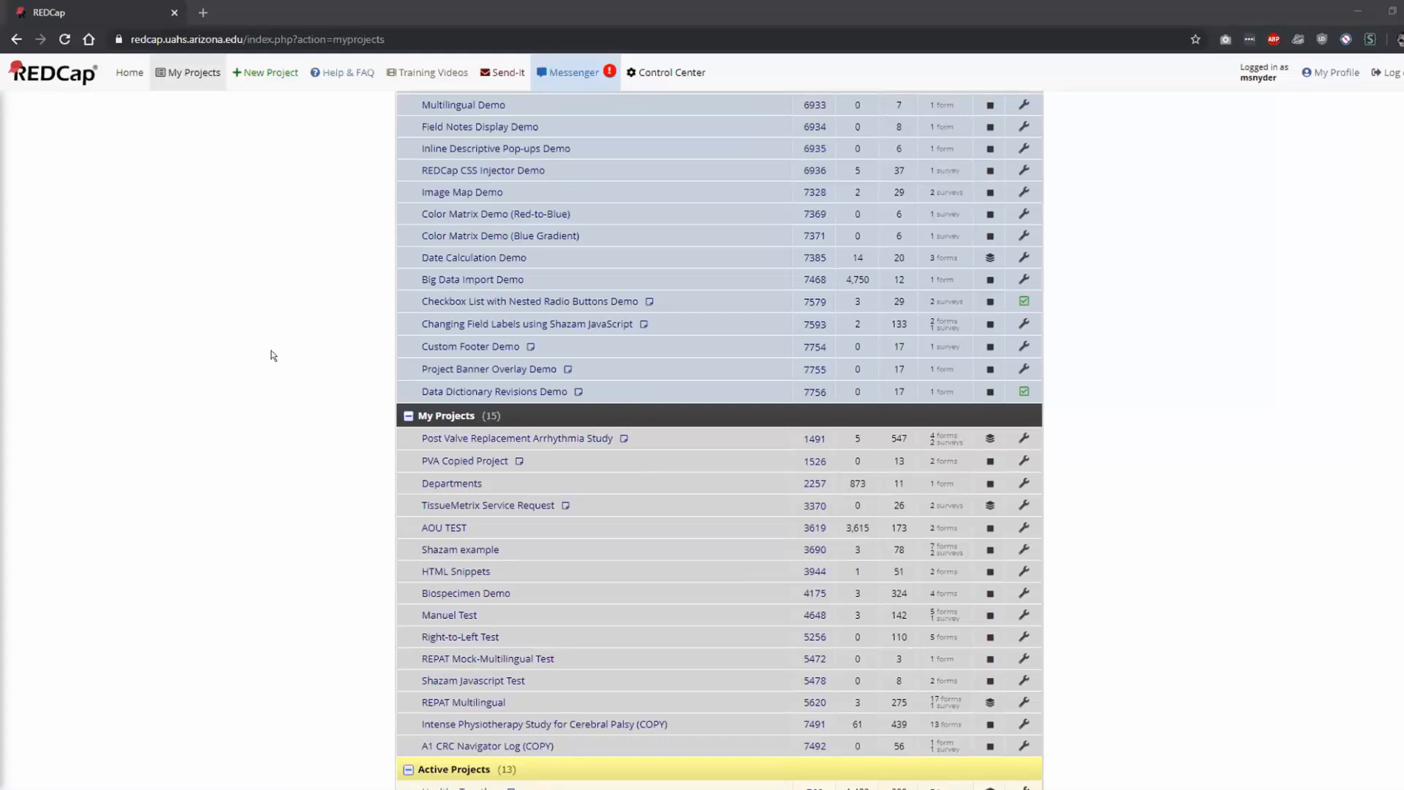
- Open the Custom Footer Demo project and review the fields of its Custom Footer Demo instrument in the Online Designer
left_click(444, 347)
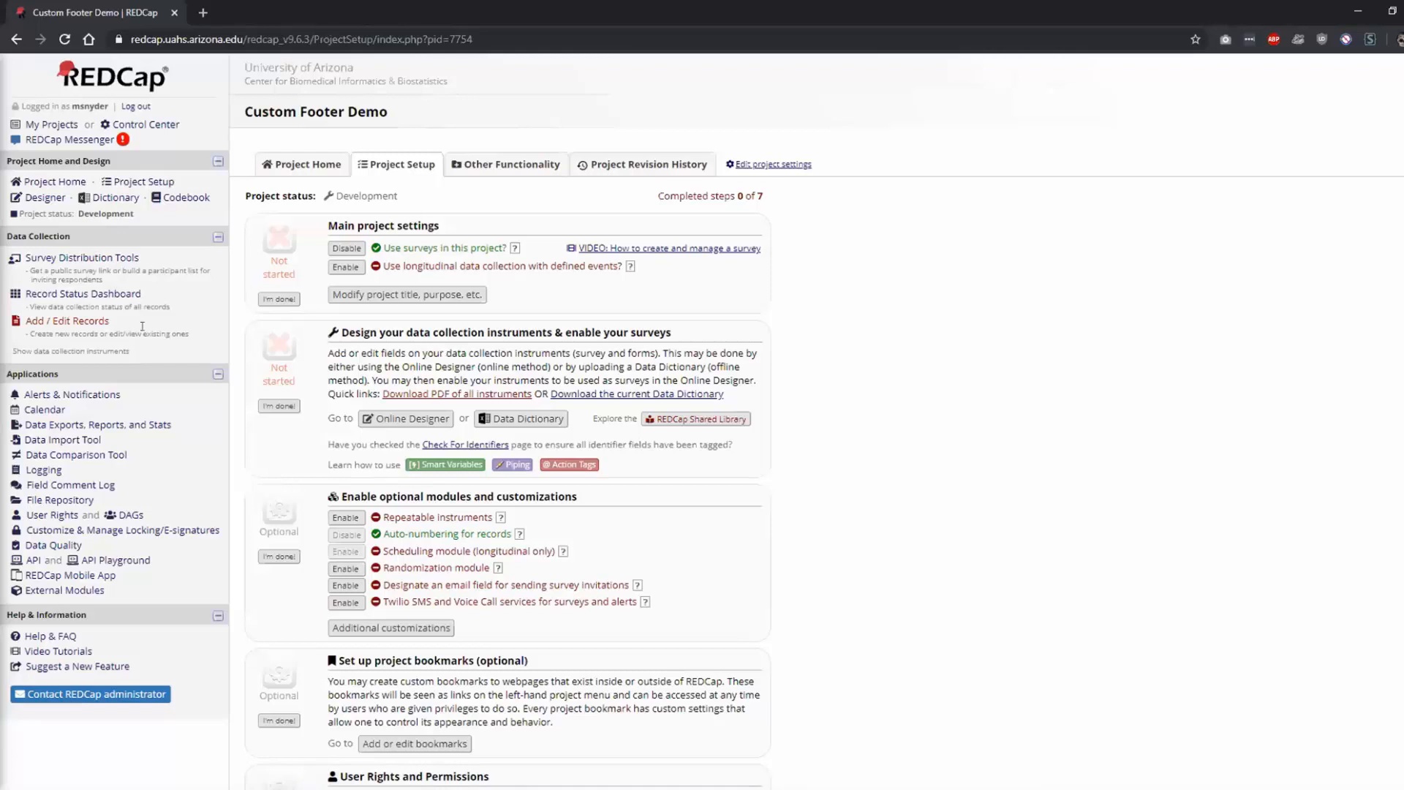
left_click(34, 199)
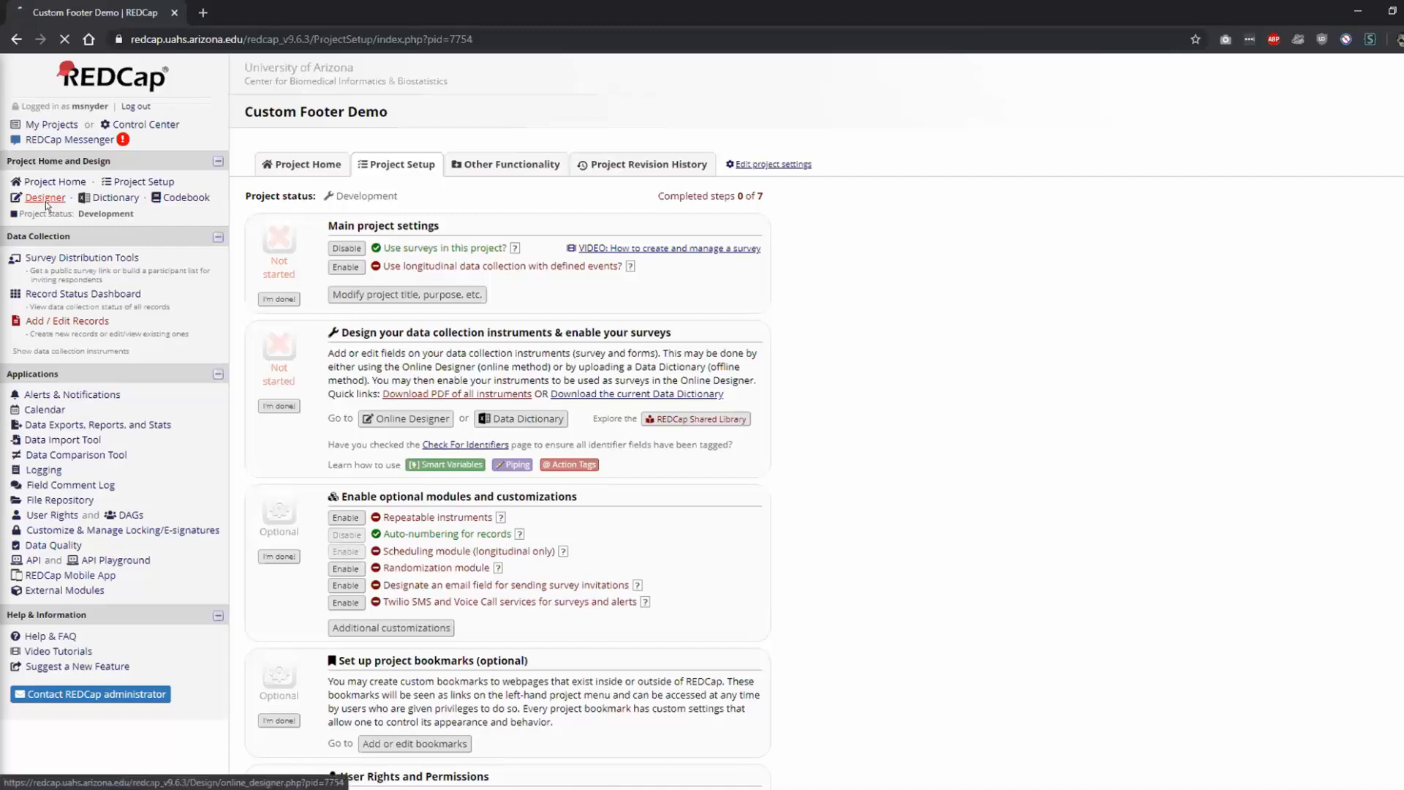
left_click(300, 377)
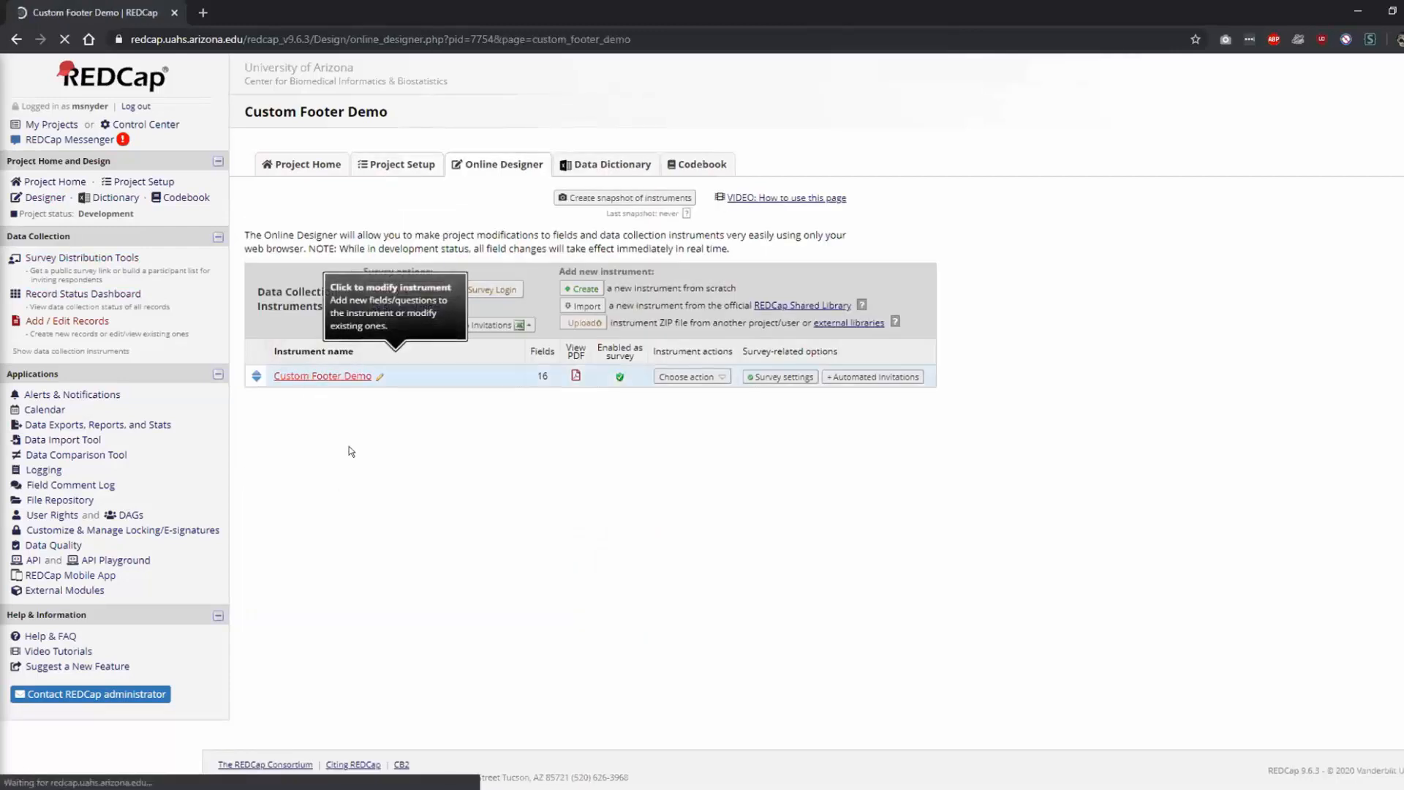
scroll(351, 446, "down", 4)
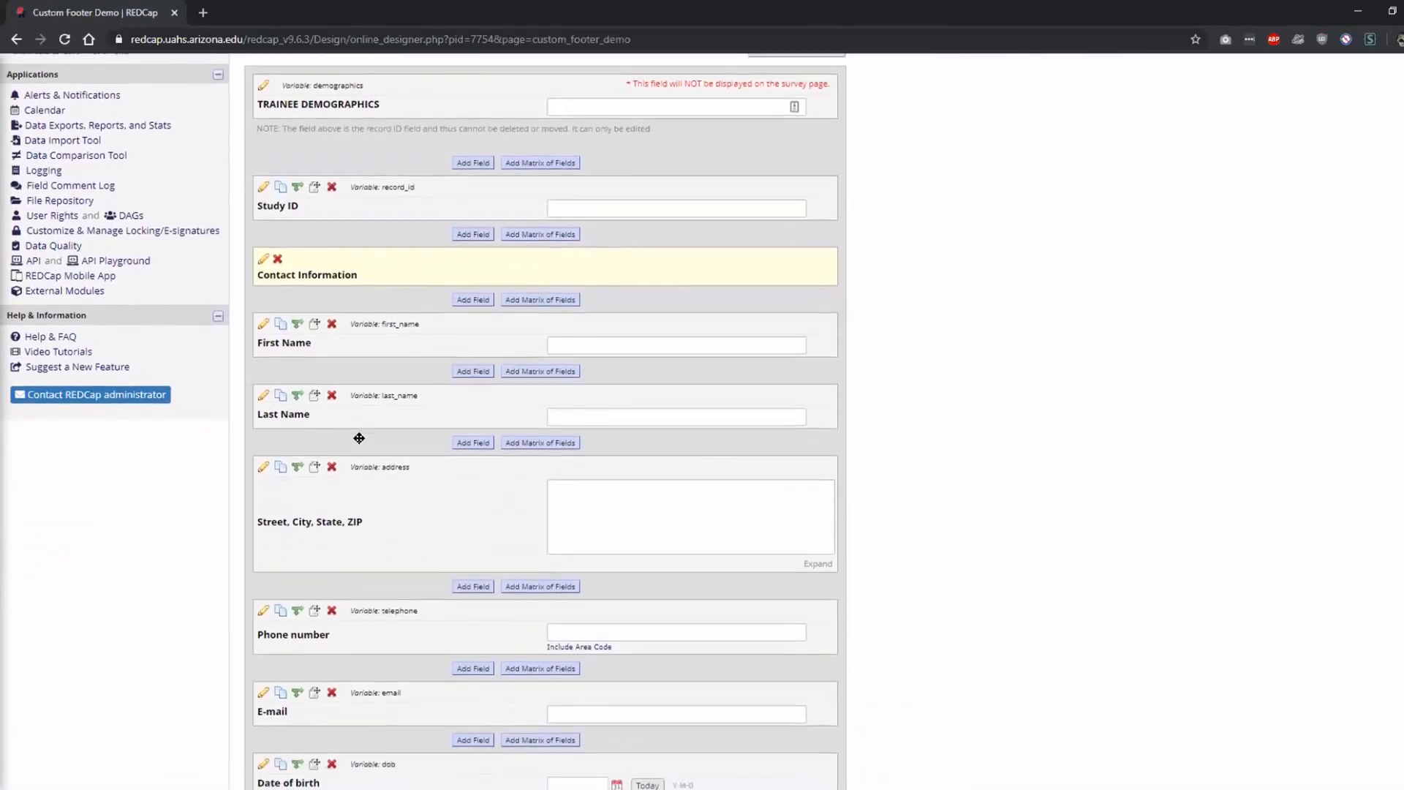
scroll(359, 437, "down", 5)
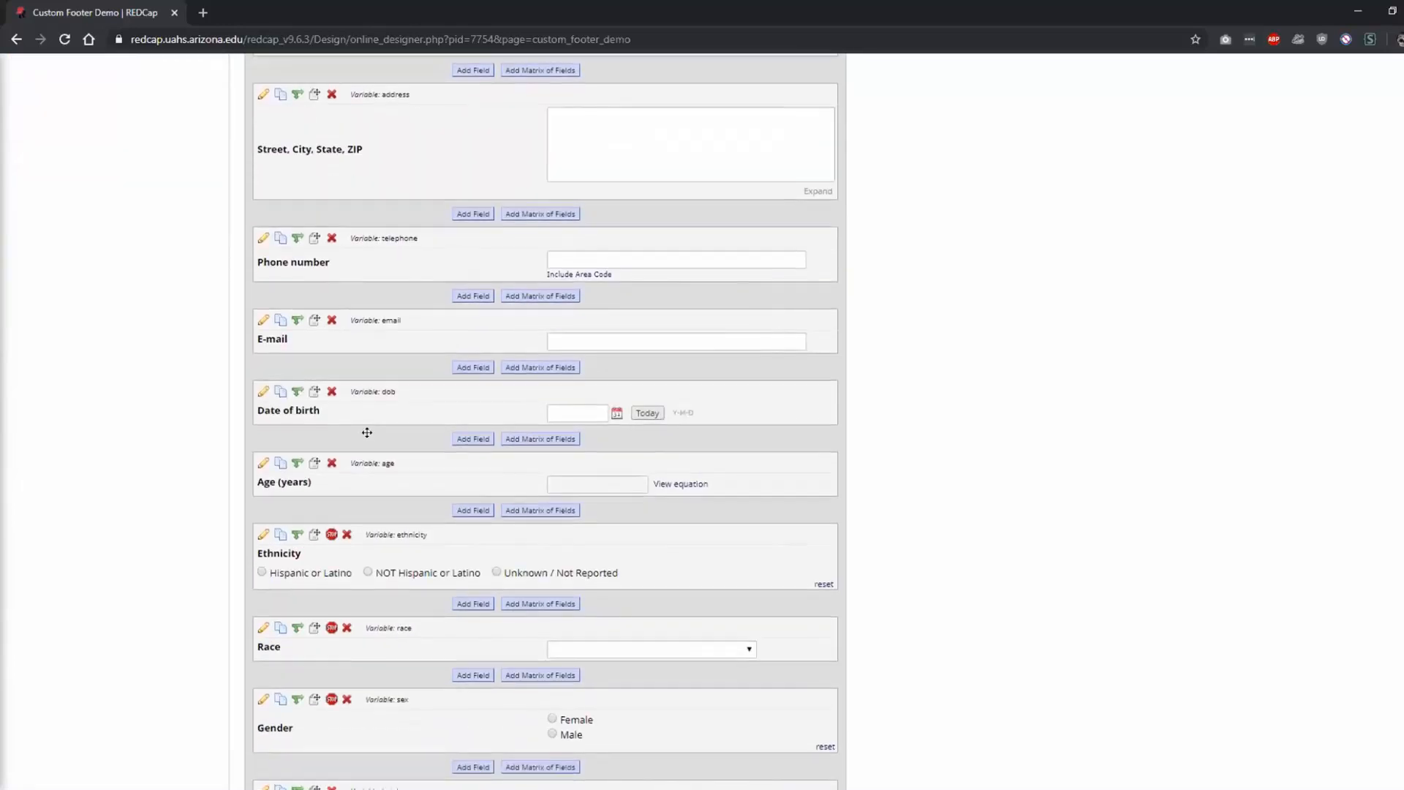
scroll(367, 433, "up", 9)
- Open the project's public survey and examine the page down to the area below the Submit button
left_click(66, 259)
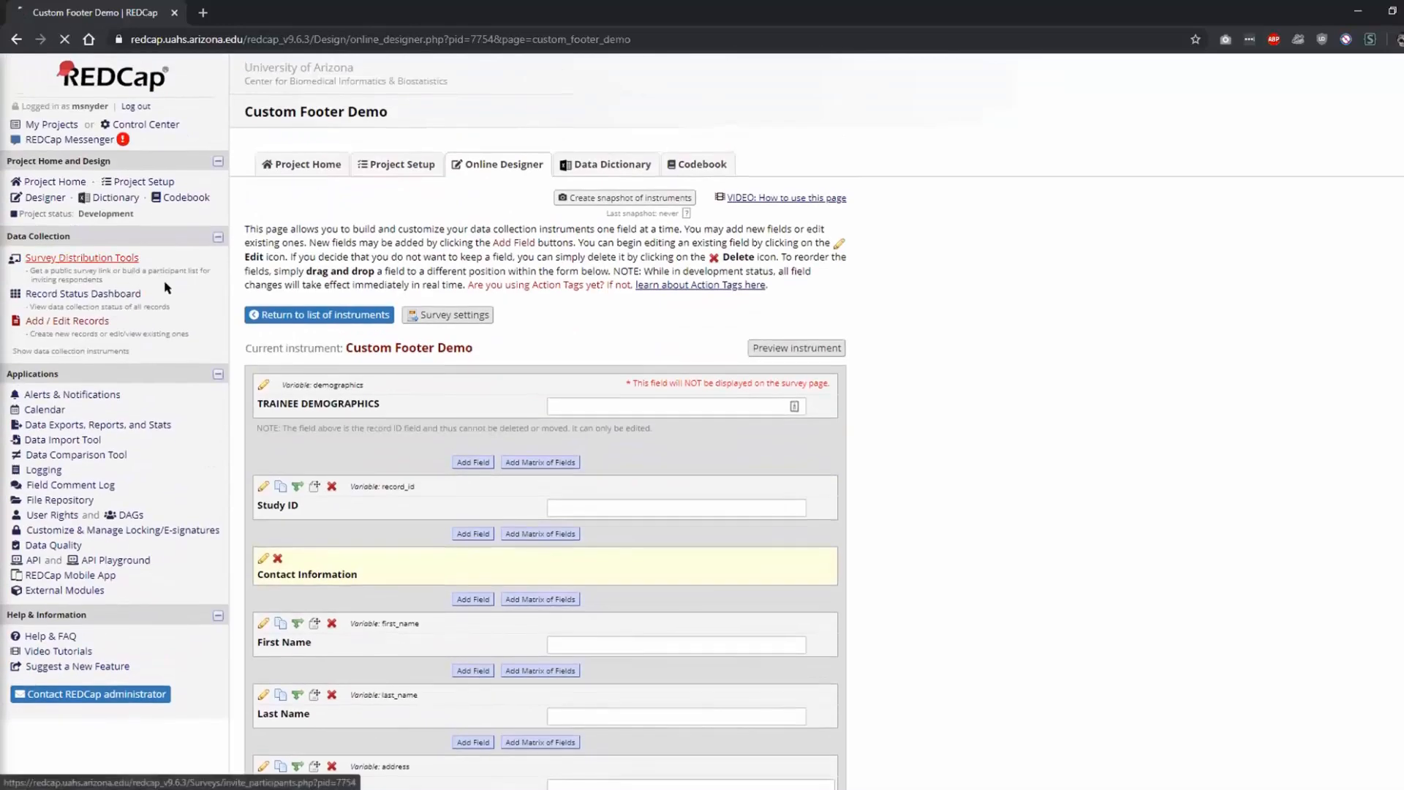
left_click(284, 455)
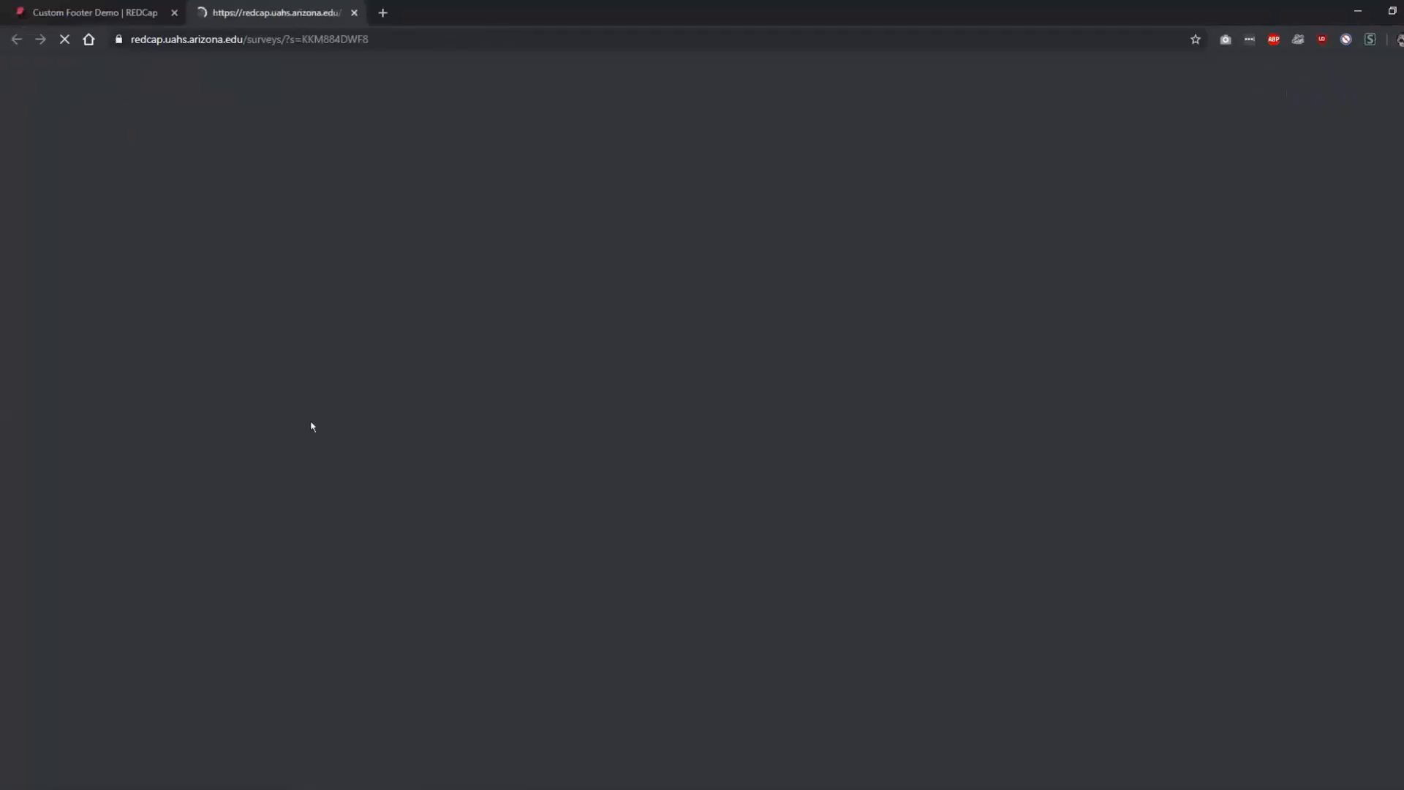
scroll(624, 445, "down", 2)
scroll(623, 446, "down", 3)
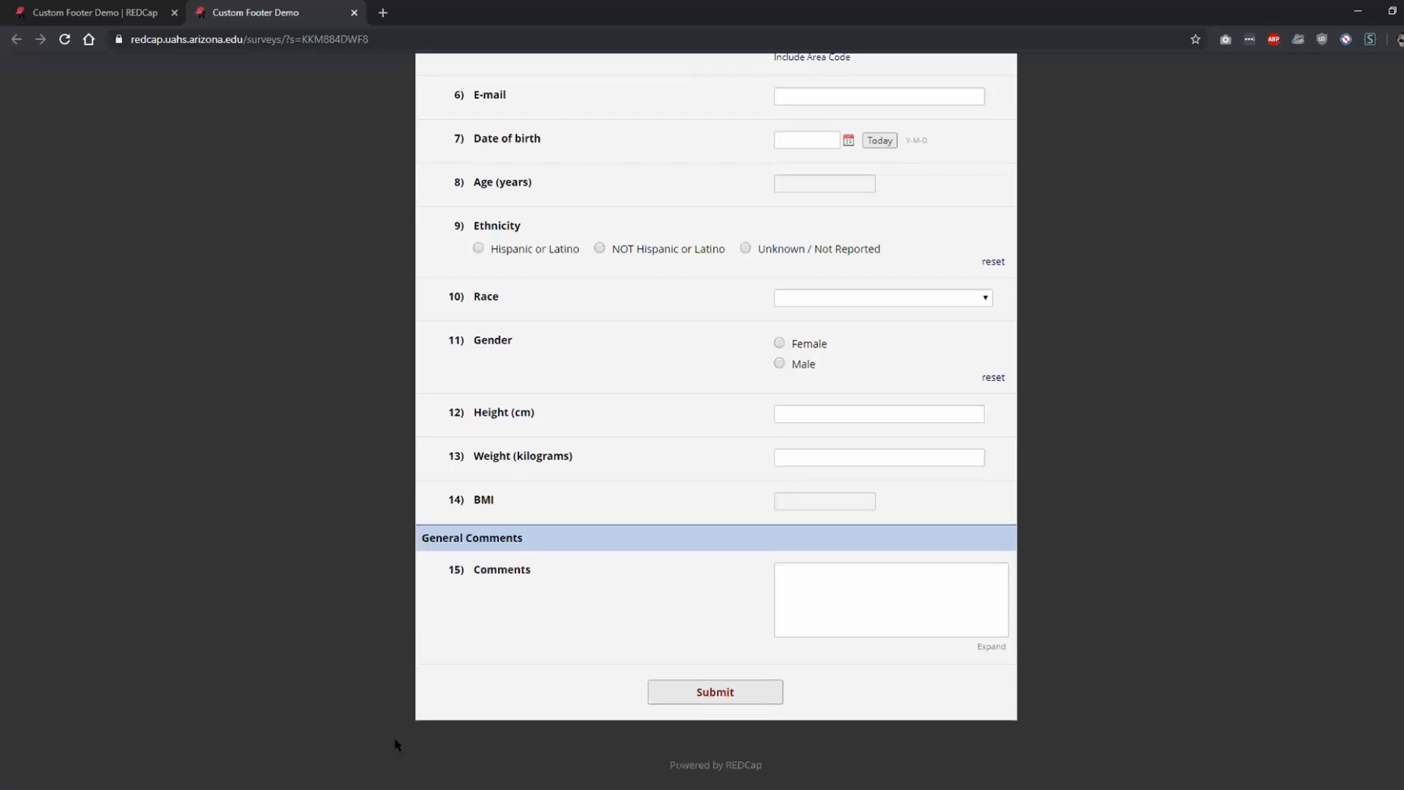
- Configure the project's Custom Footer external module to be enabled on Both, with a Different custom footer for survey pages
left_click(108, 13)
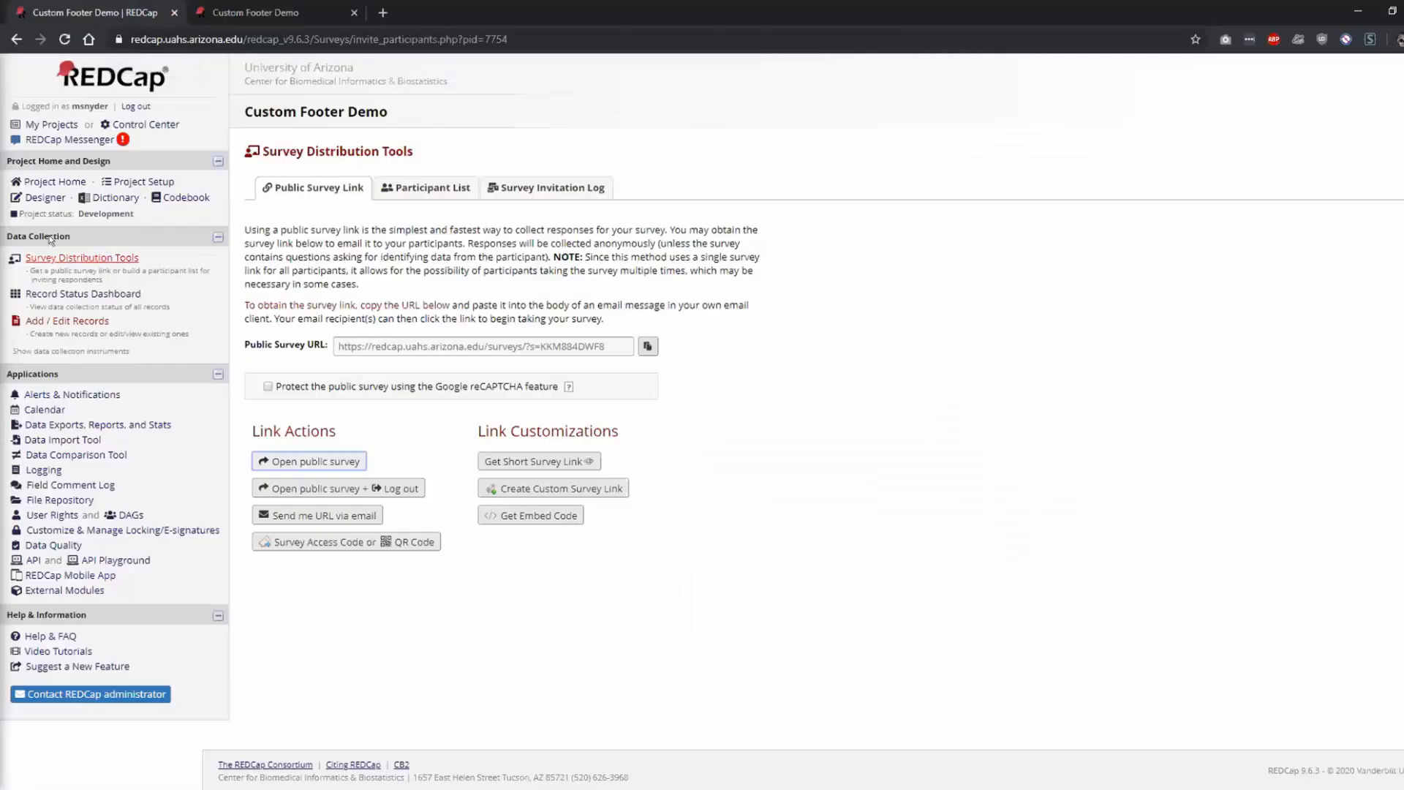
left_click(62, 590)
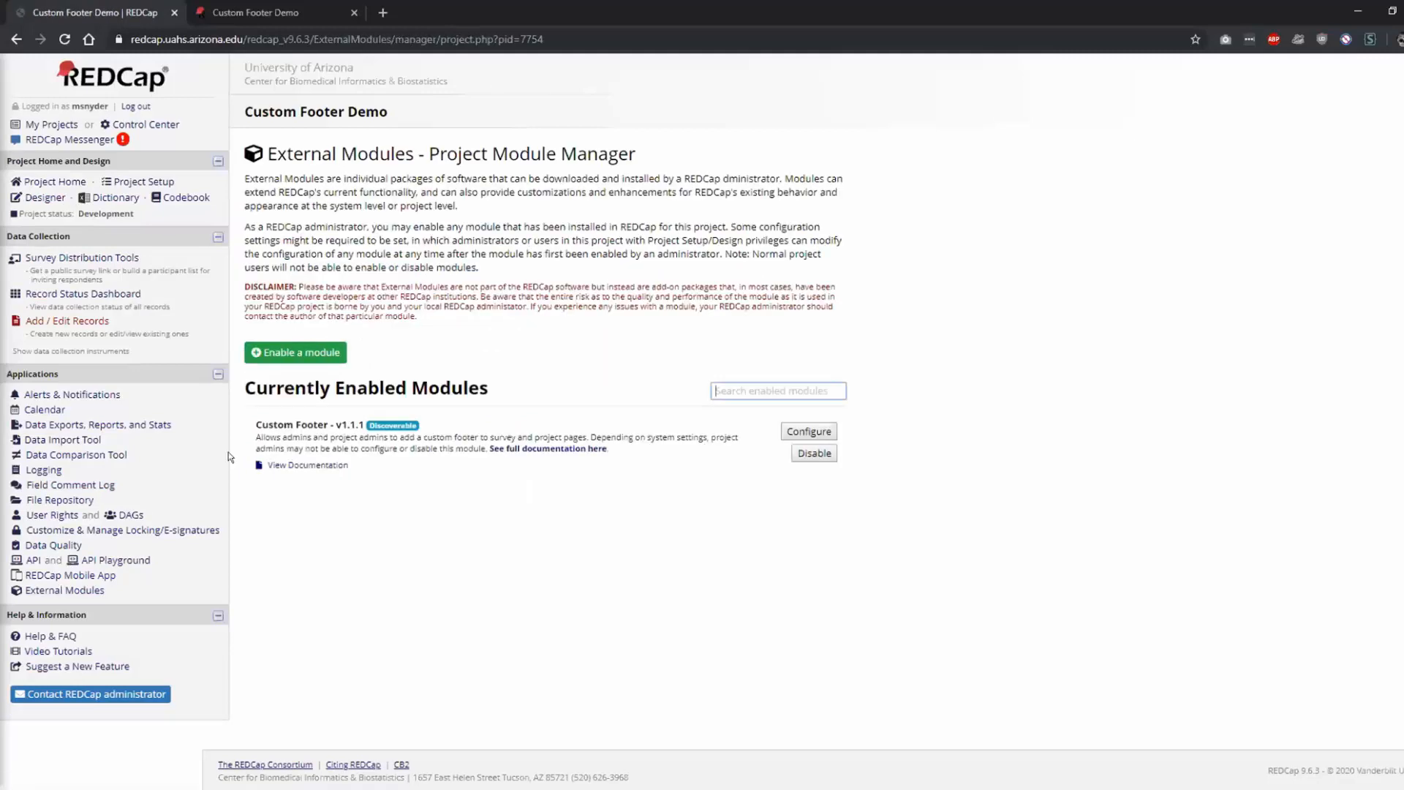
left_click(812, 431)
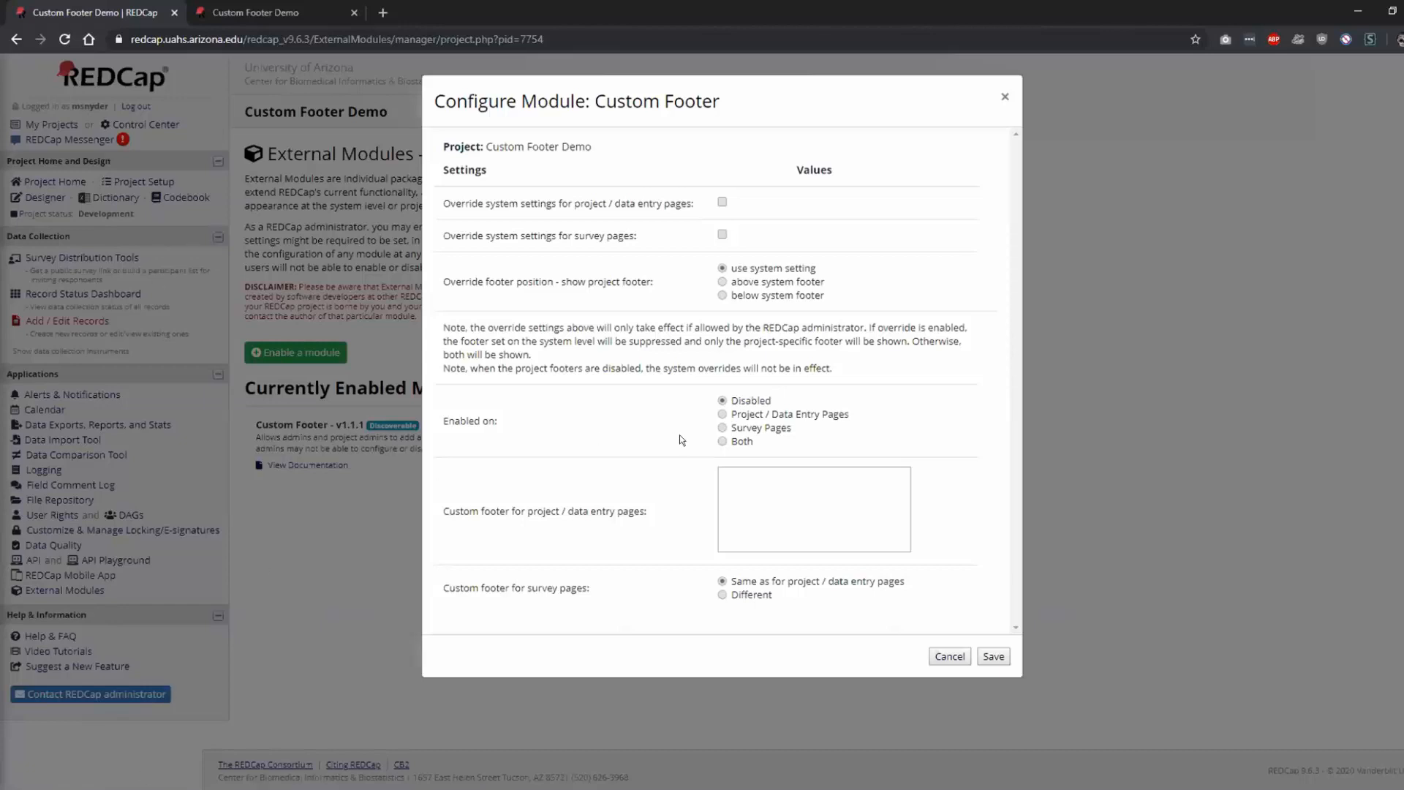
left_click(722, 442)
left_click(770, 486)
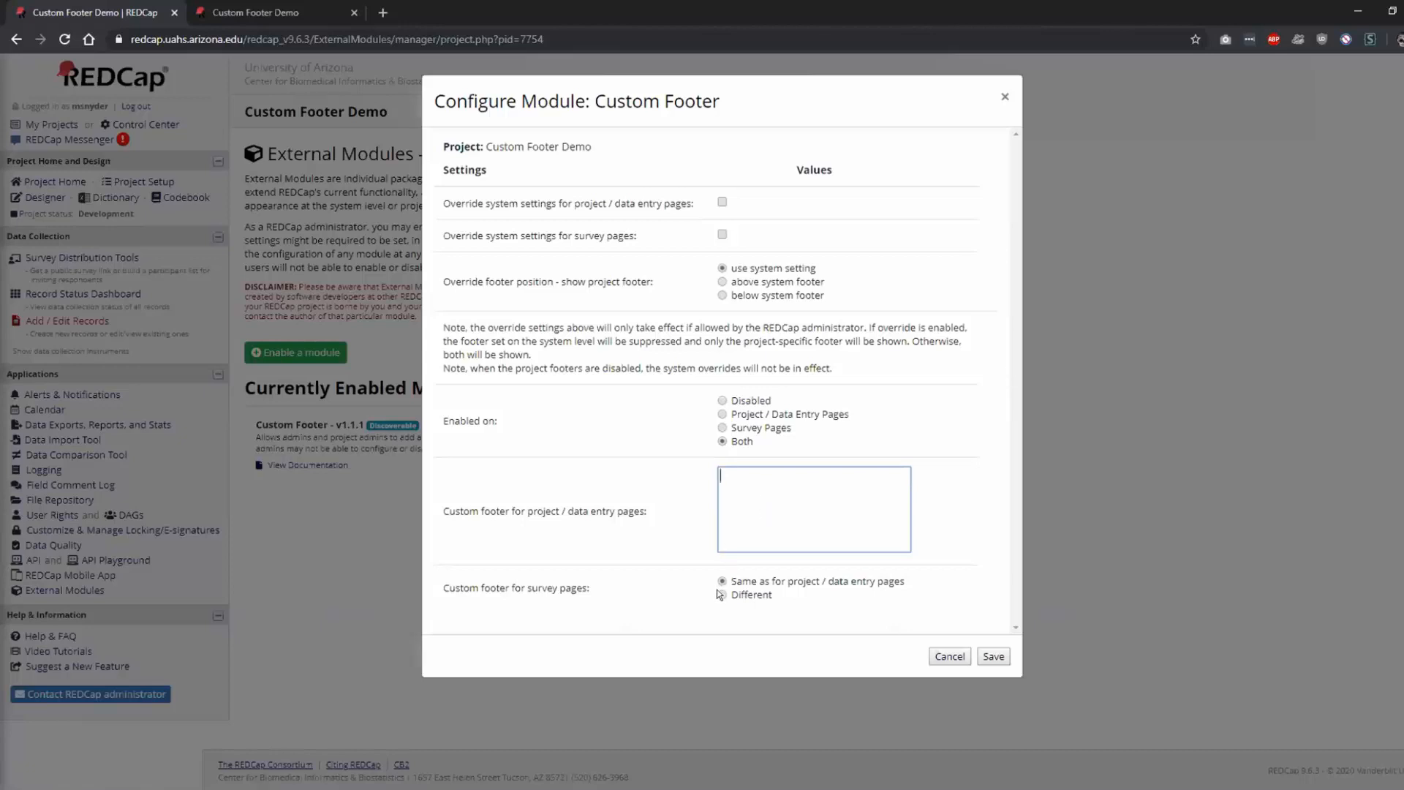
left_click(806, 615)
left_click(749, 594)
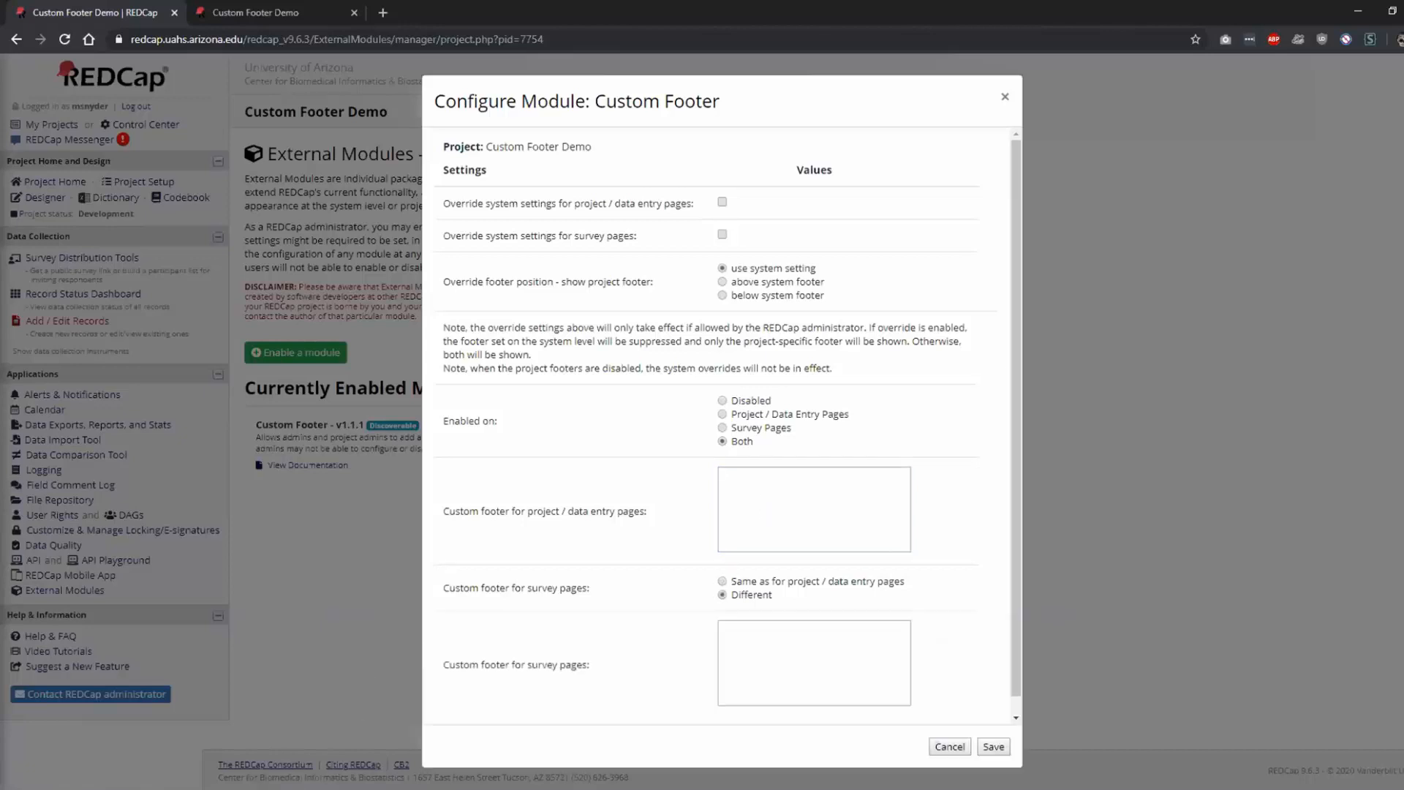
- Copy the 270px-wide footer HTML from custom_footer.txt in Notepad into the custom footer for project / data entry pages
key("alt+Tab")
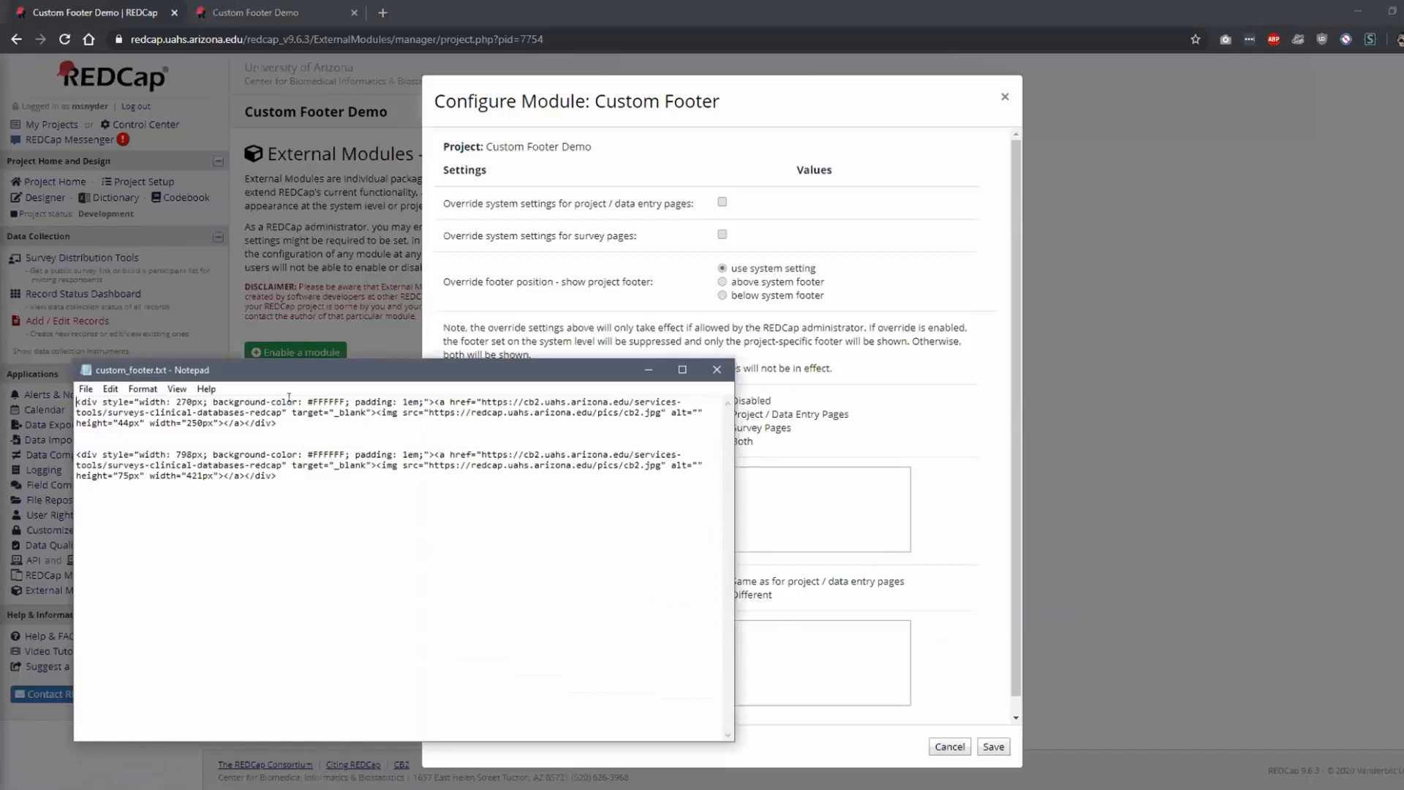
left_click_drag(261, 371, 860, 210)
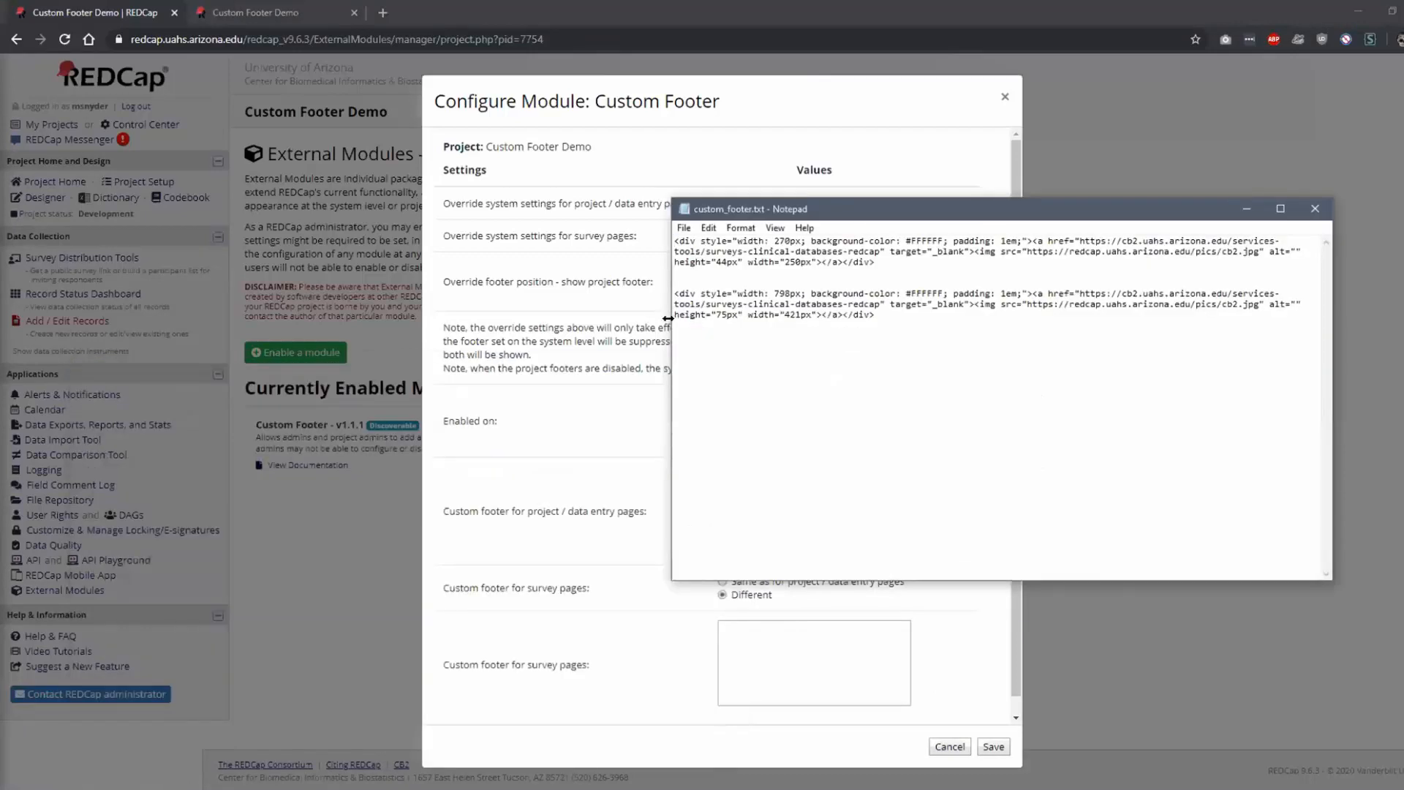
left_click_drag(668, 318, 1032, 318)
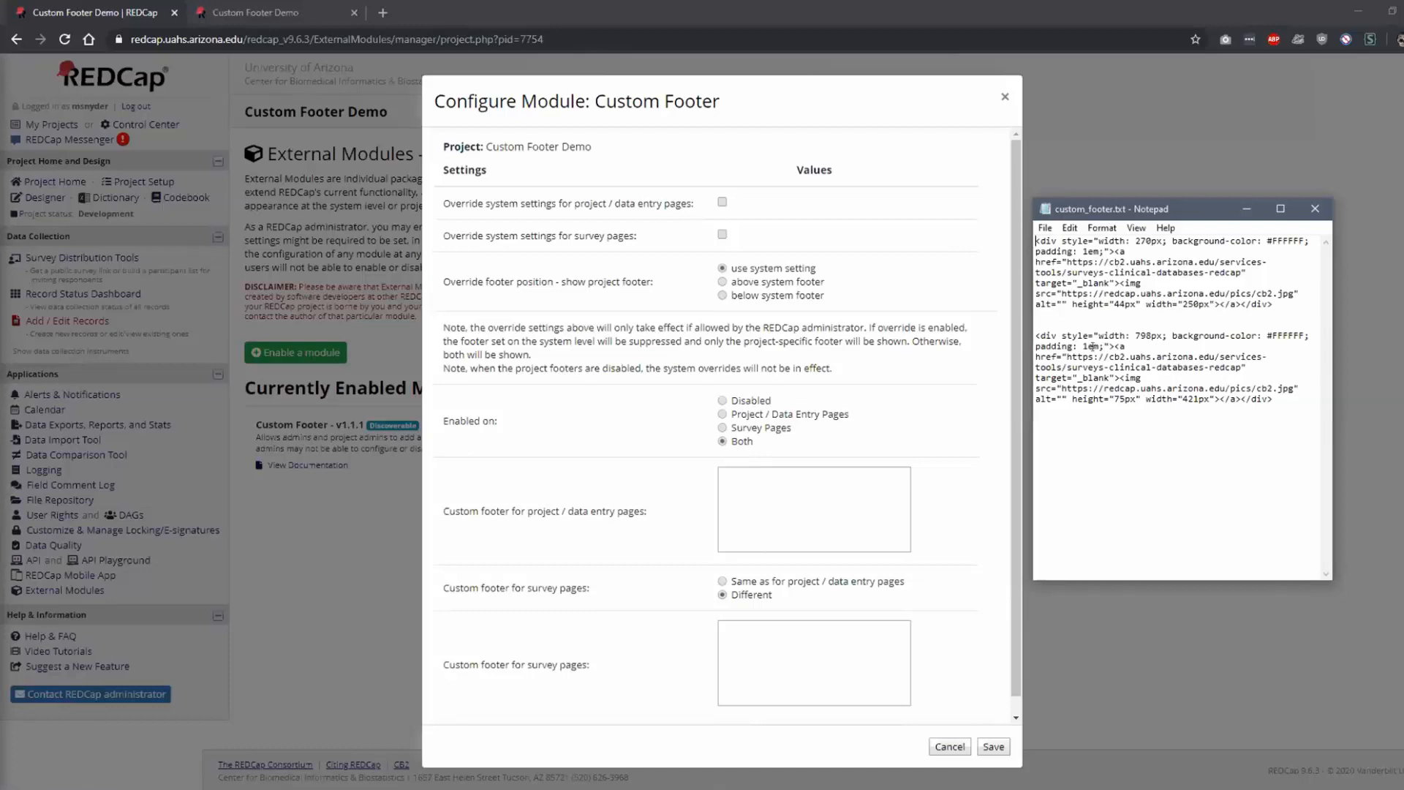
left_click_drag(1276, 300, 1028, 238)
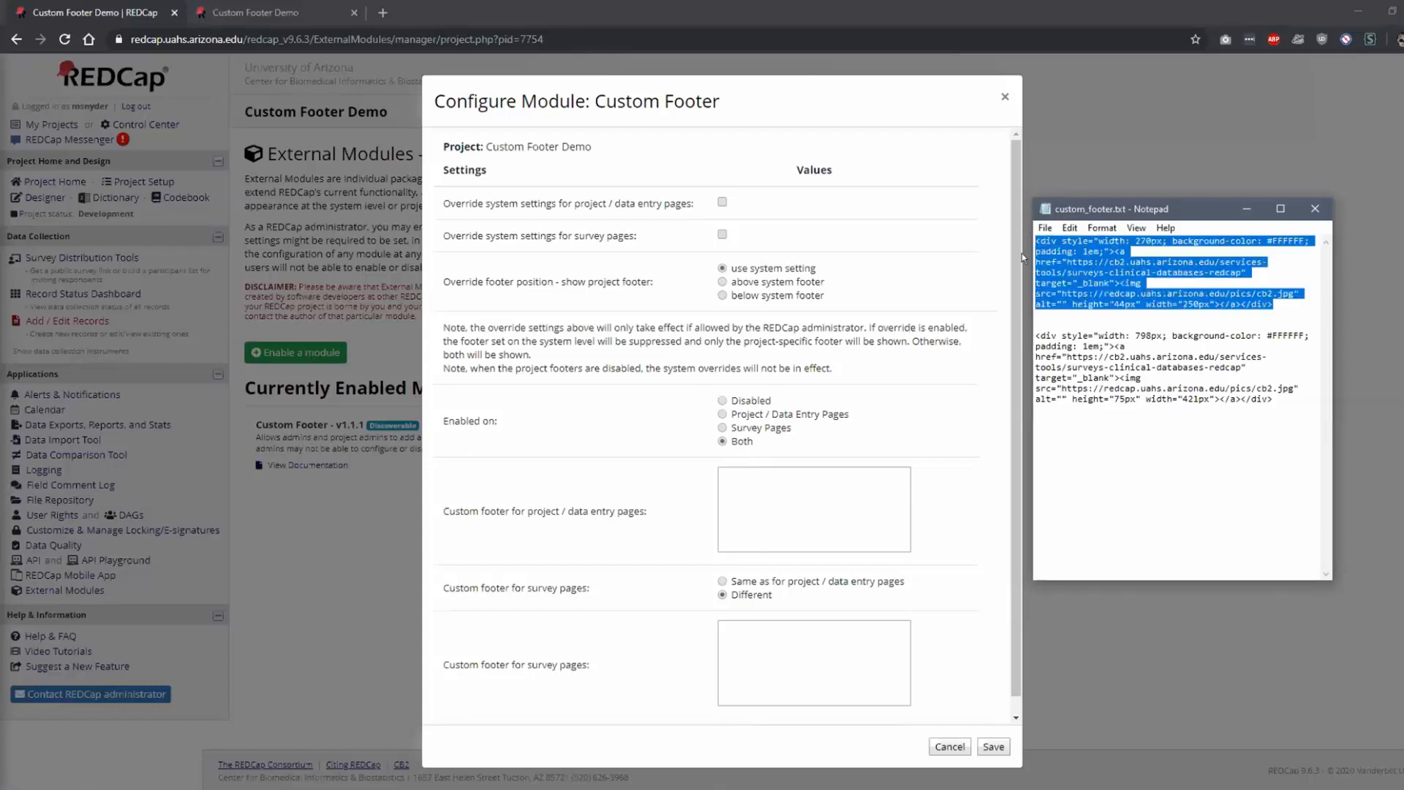
left_click(738, 491)
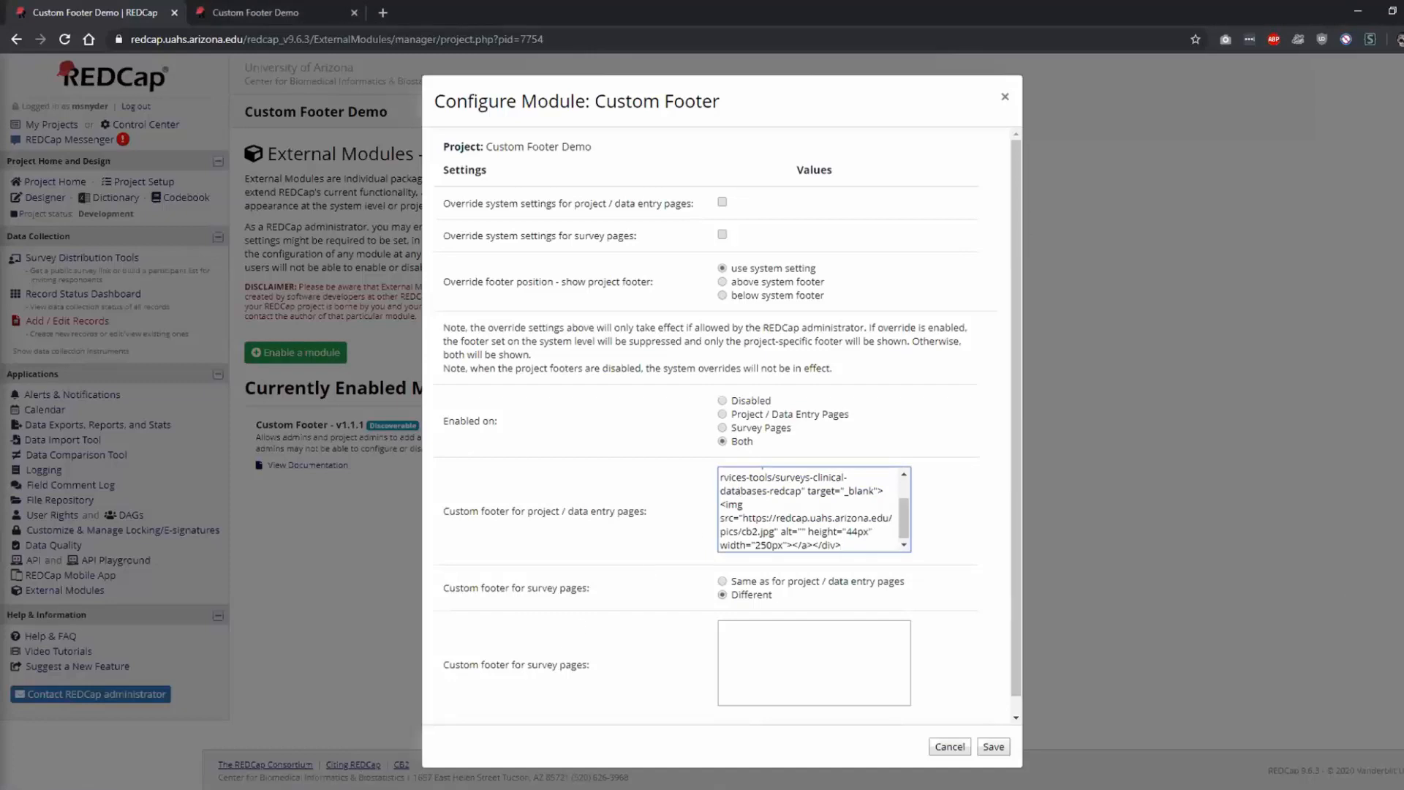
- Copy the 798px-wide footer HTML from custom_footer.txt into the custom footer for survey pages and save the module configuration
left_click(345, 789)
left_click(1070, 395)
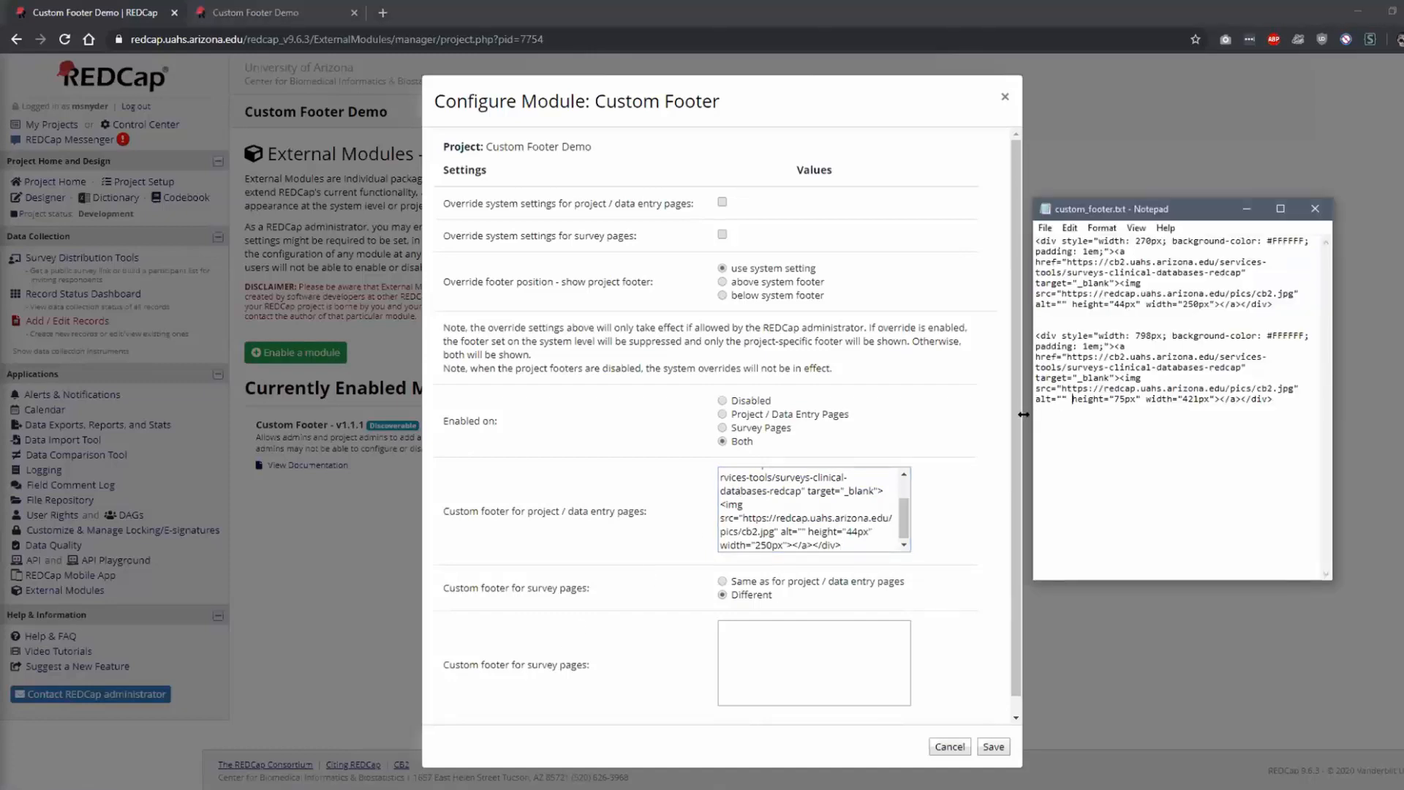
left_click_drag(1023, 415, 754, 415)
left_click_drag(829, 242, 889, 240)
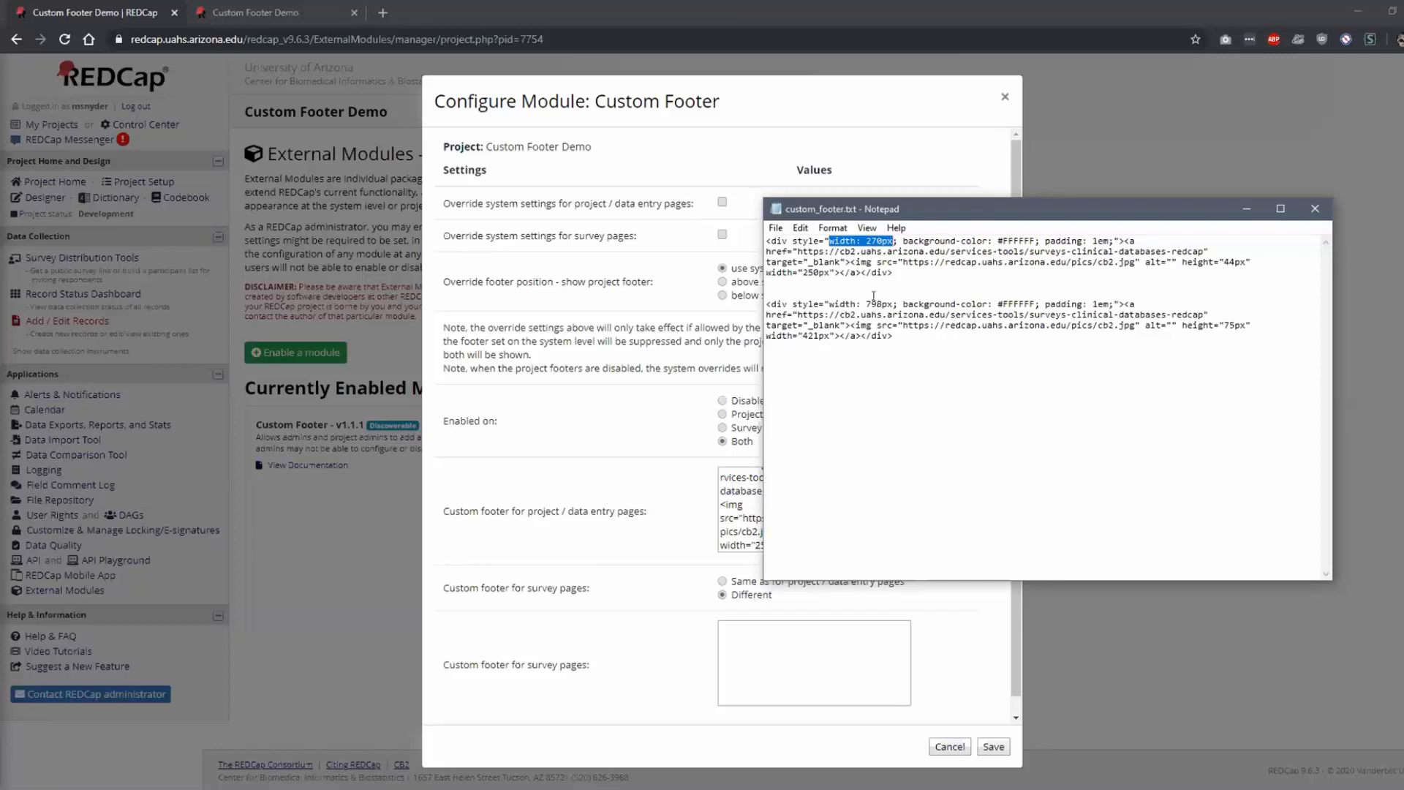
left_click_drag(828, 302, 889, 299)
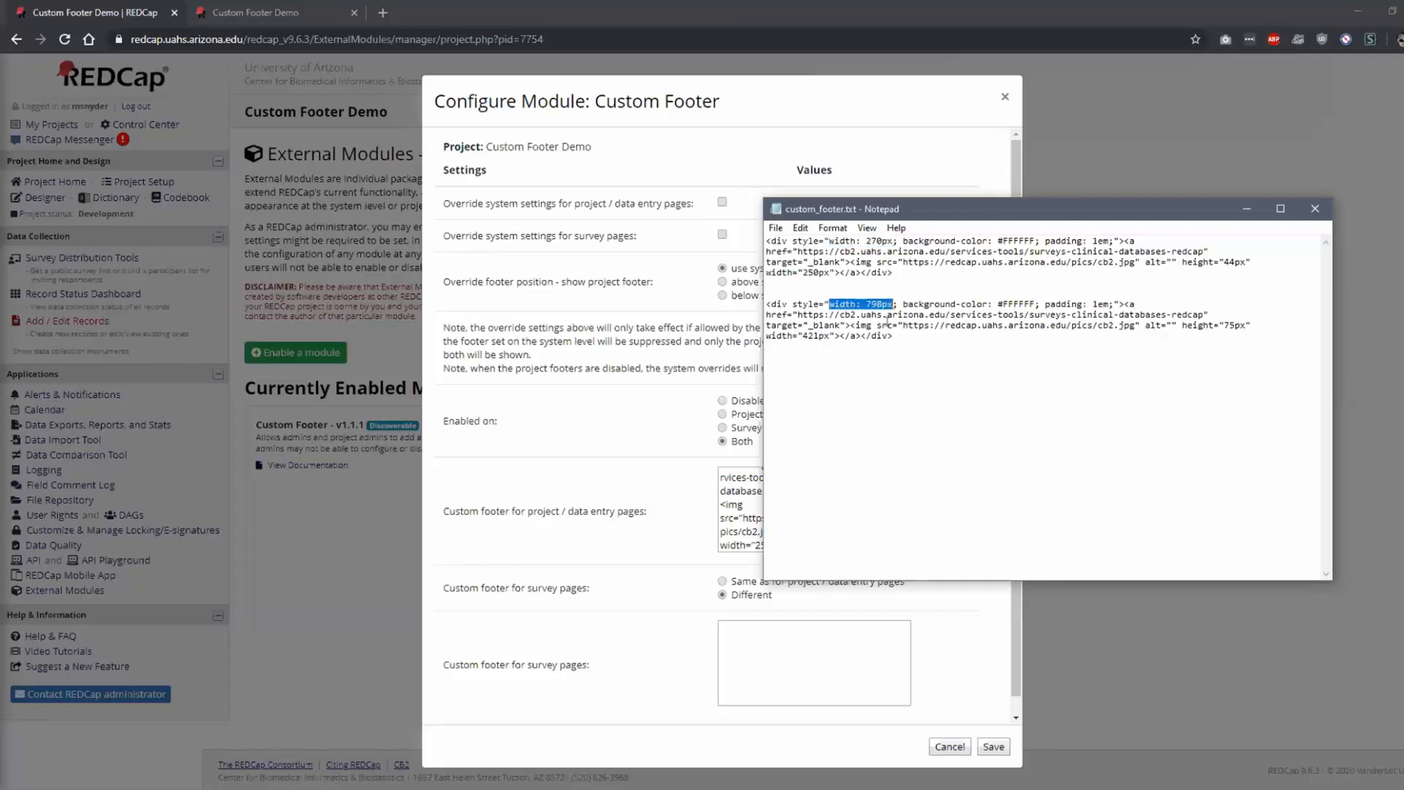
left_click(835, 302)
left_click_drag(894, 337, 757, 301)
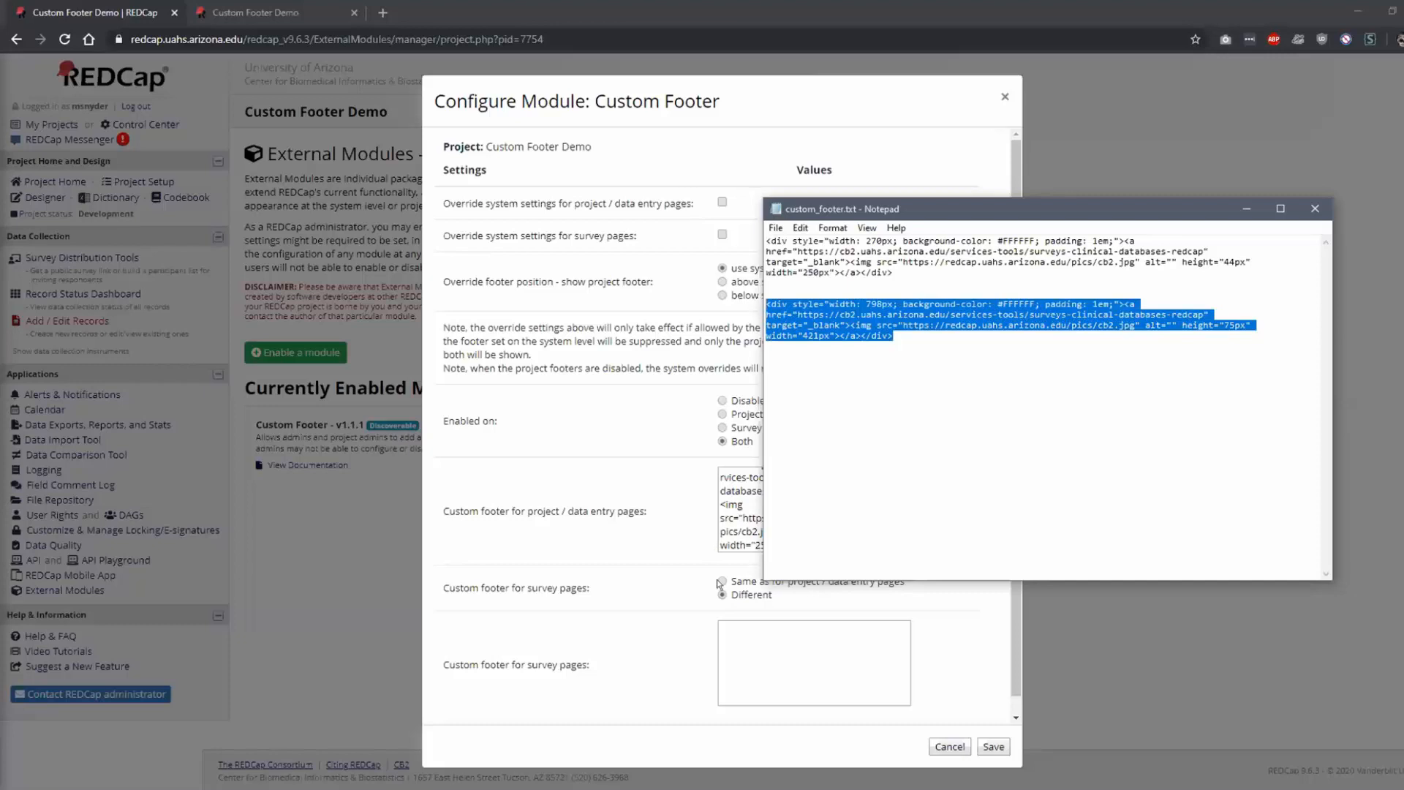
left_click(771, 637)
key("ctrl+v")
scroll(812, 658, "down", 1)
left_click(993, 747)
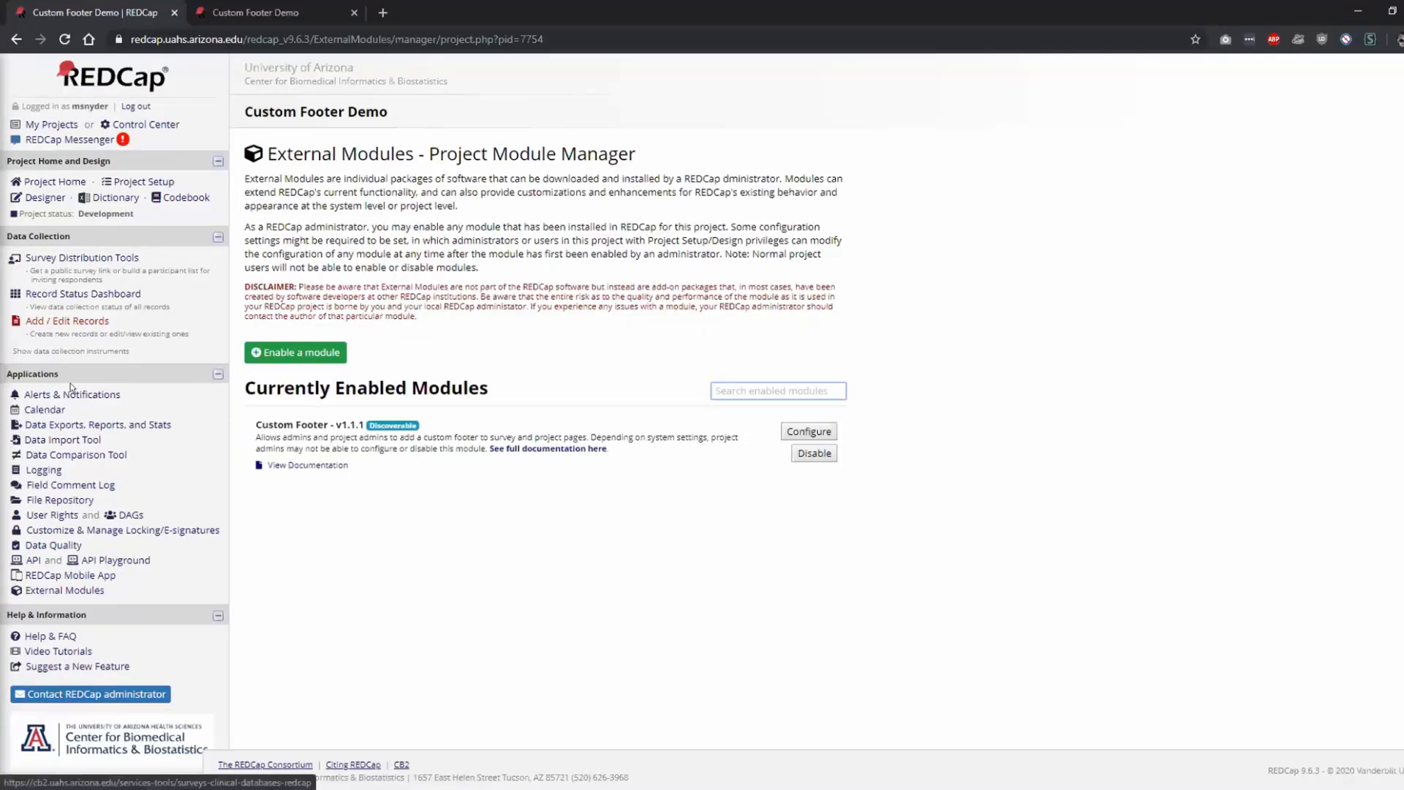
- Check the custom footer on the Custom Footer Demo instrument's designer page and test its link to the Center's website
left_click(32, 198)
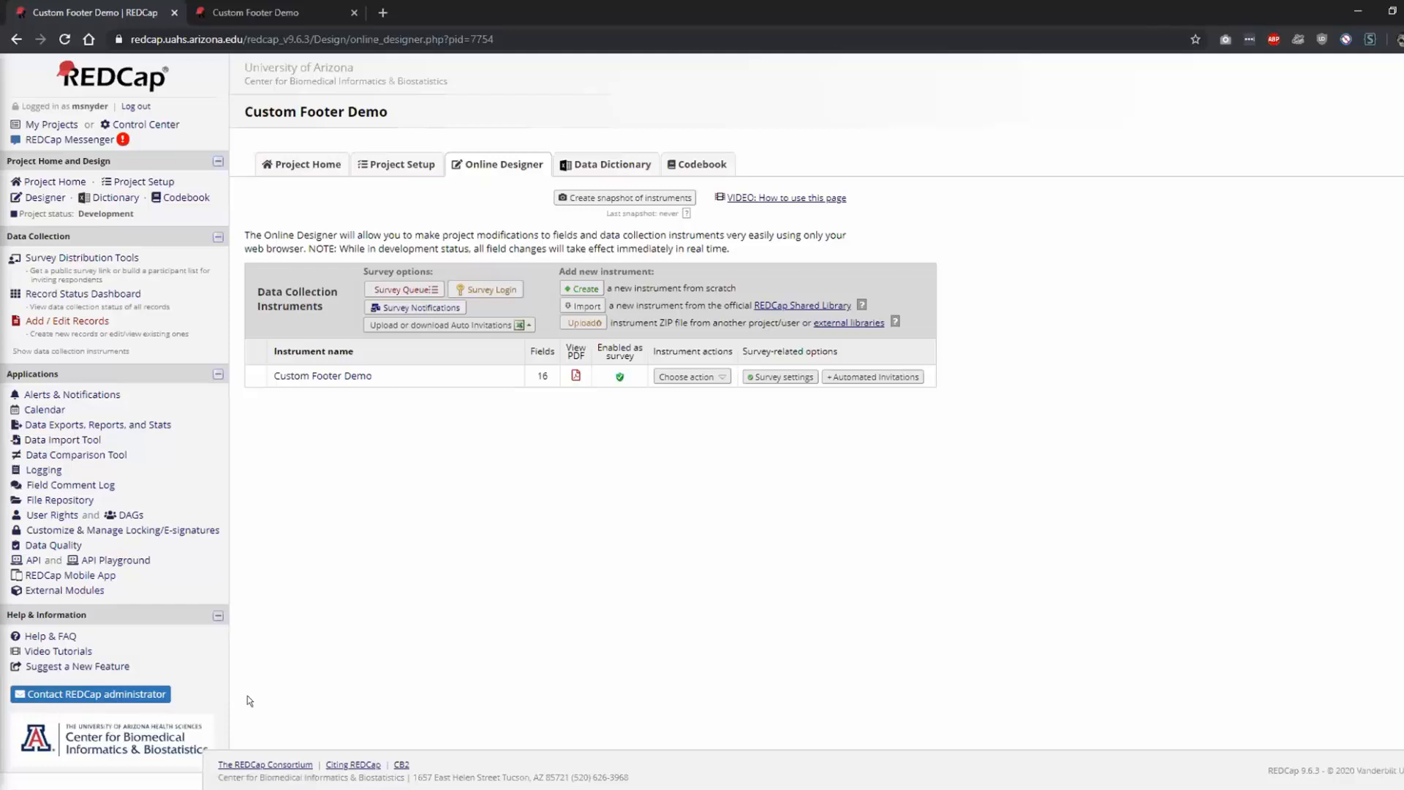
left_click(24, 200)
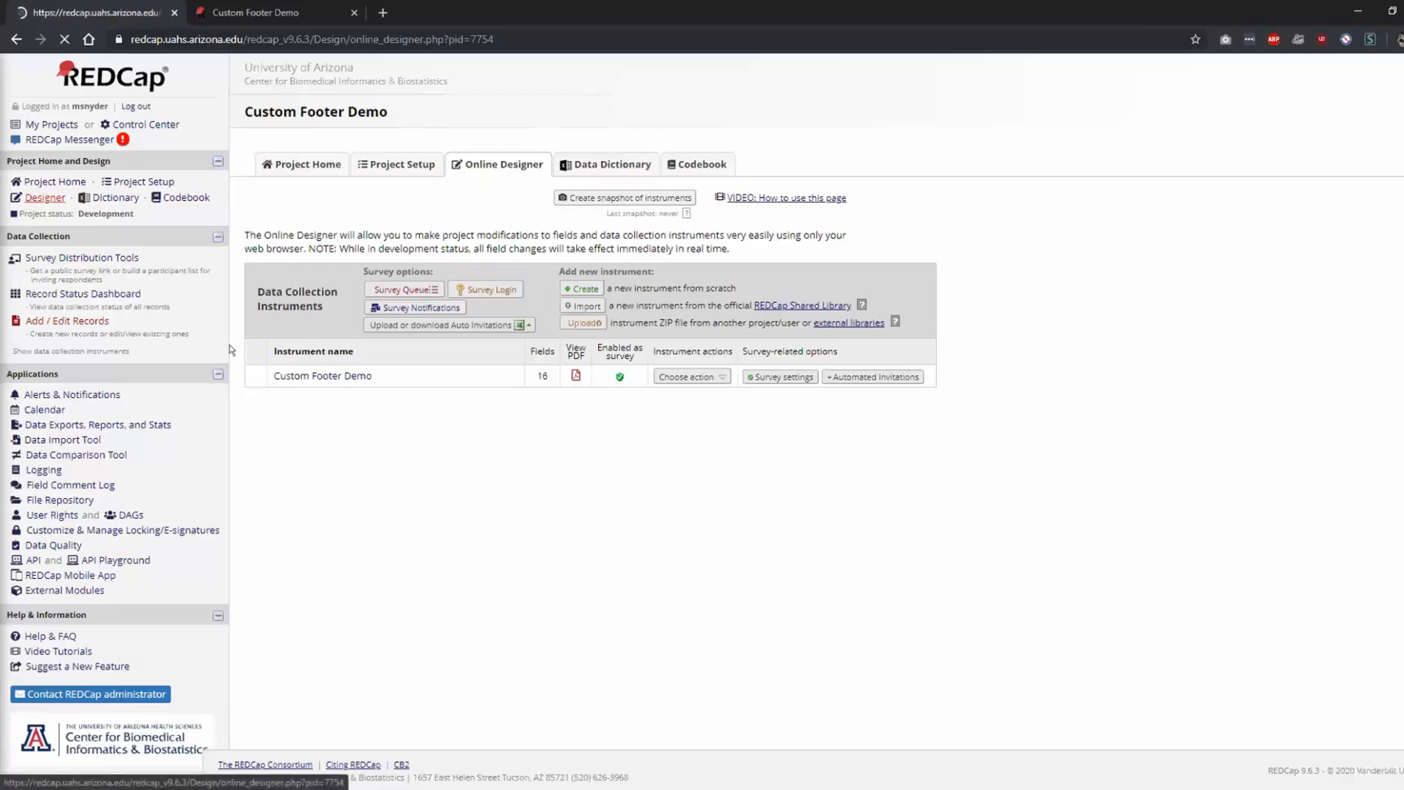
left_click(286, 374)
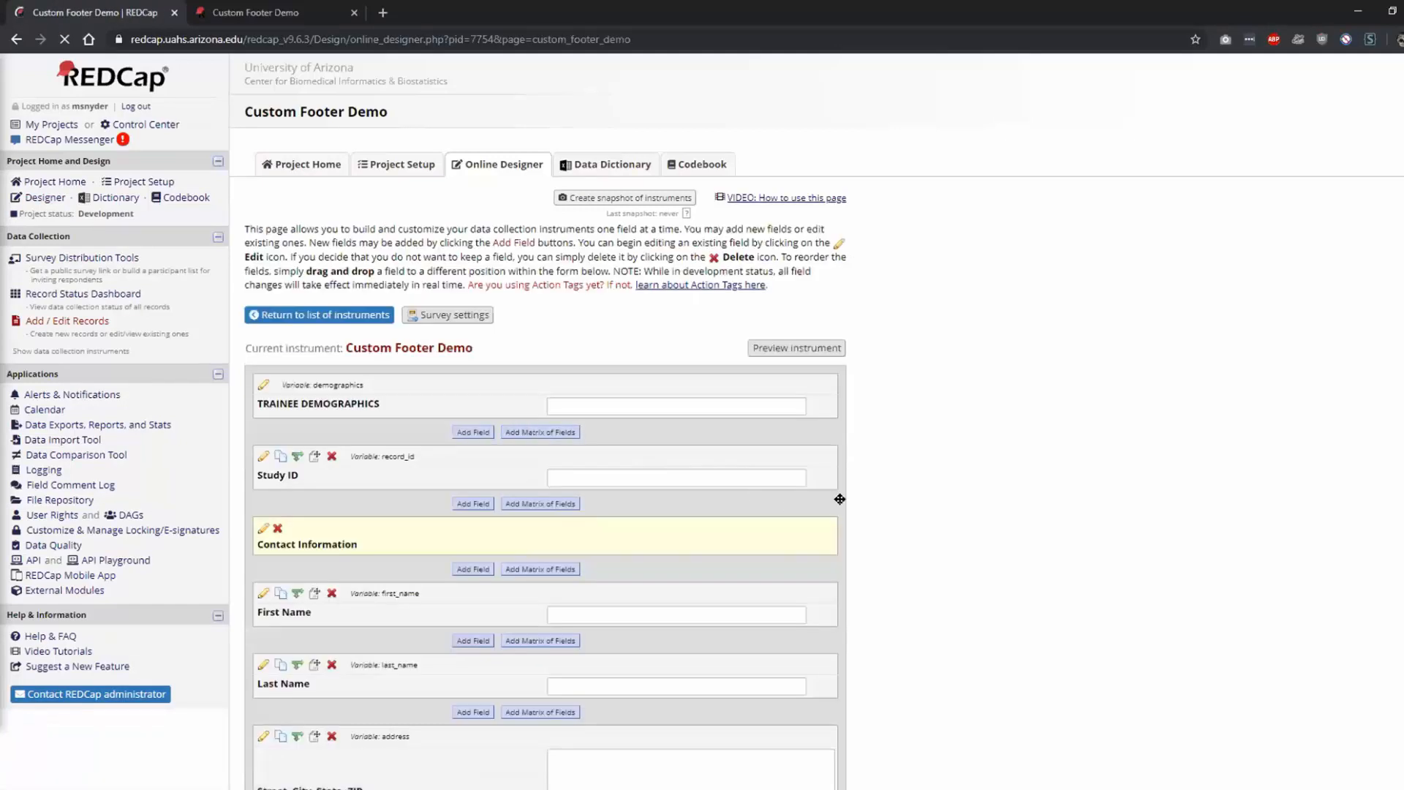
scroll(844, 490, "down", 2)
scroll(843, 490, "down", 3)
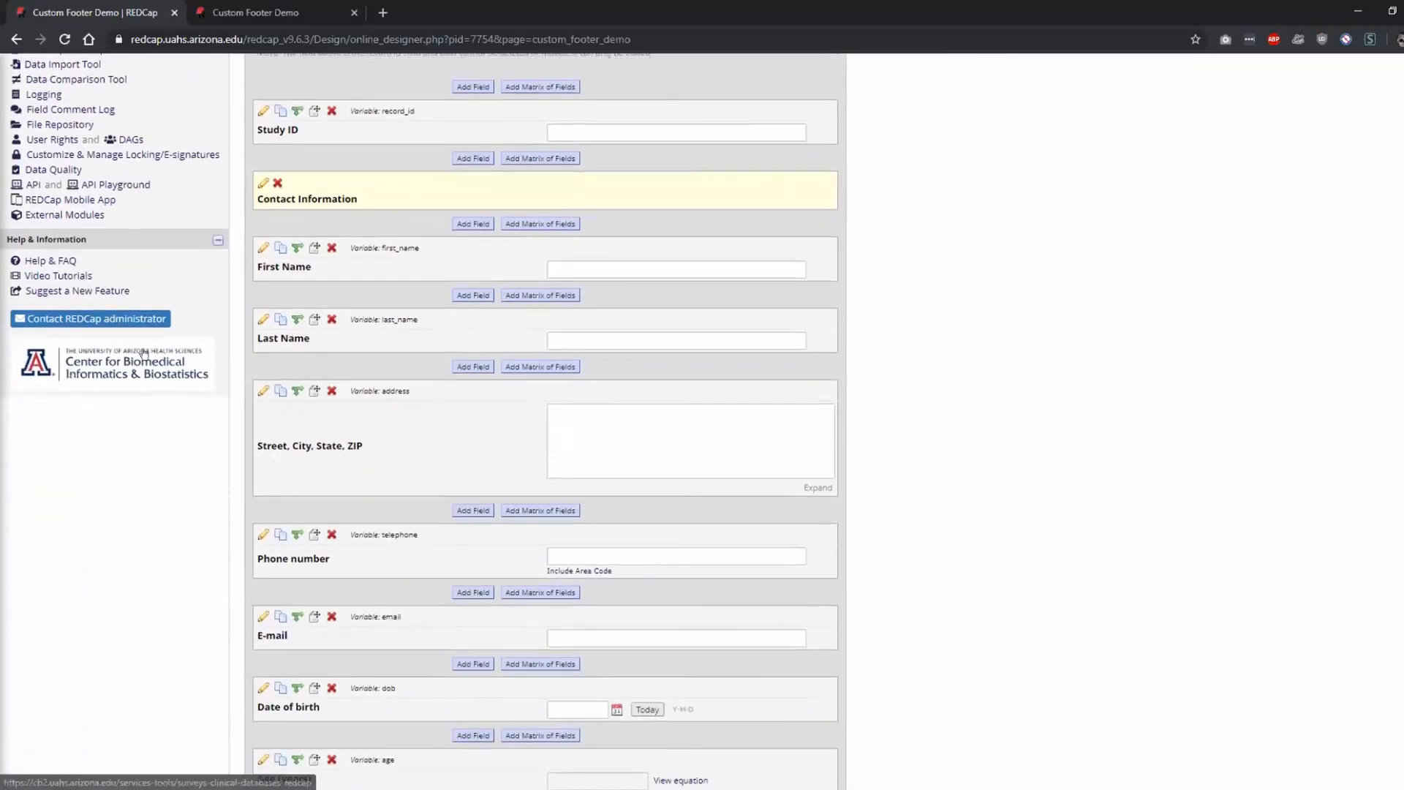
left_click(95, 374)
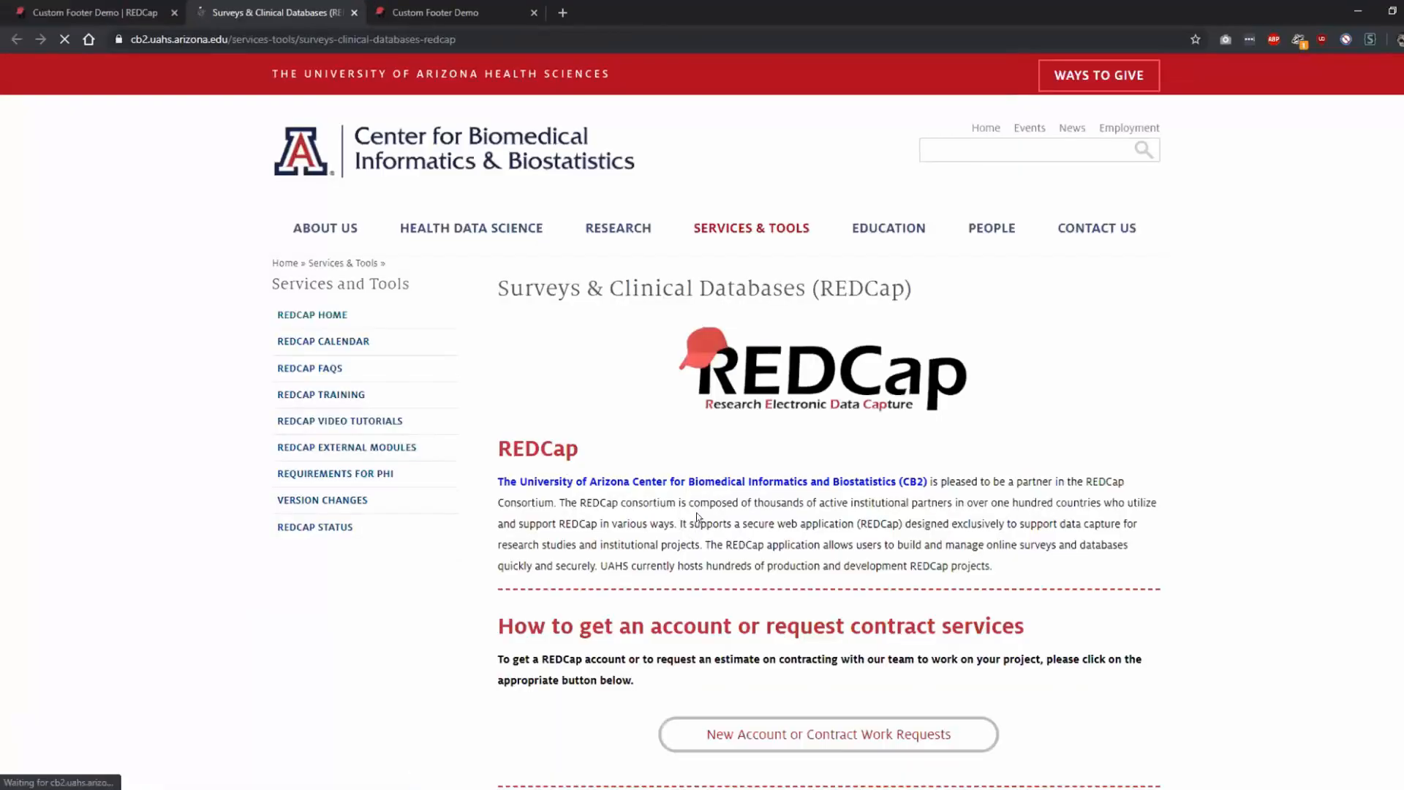
left_click(354, 12)
scroll(120, 644, "up", 5)
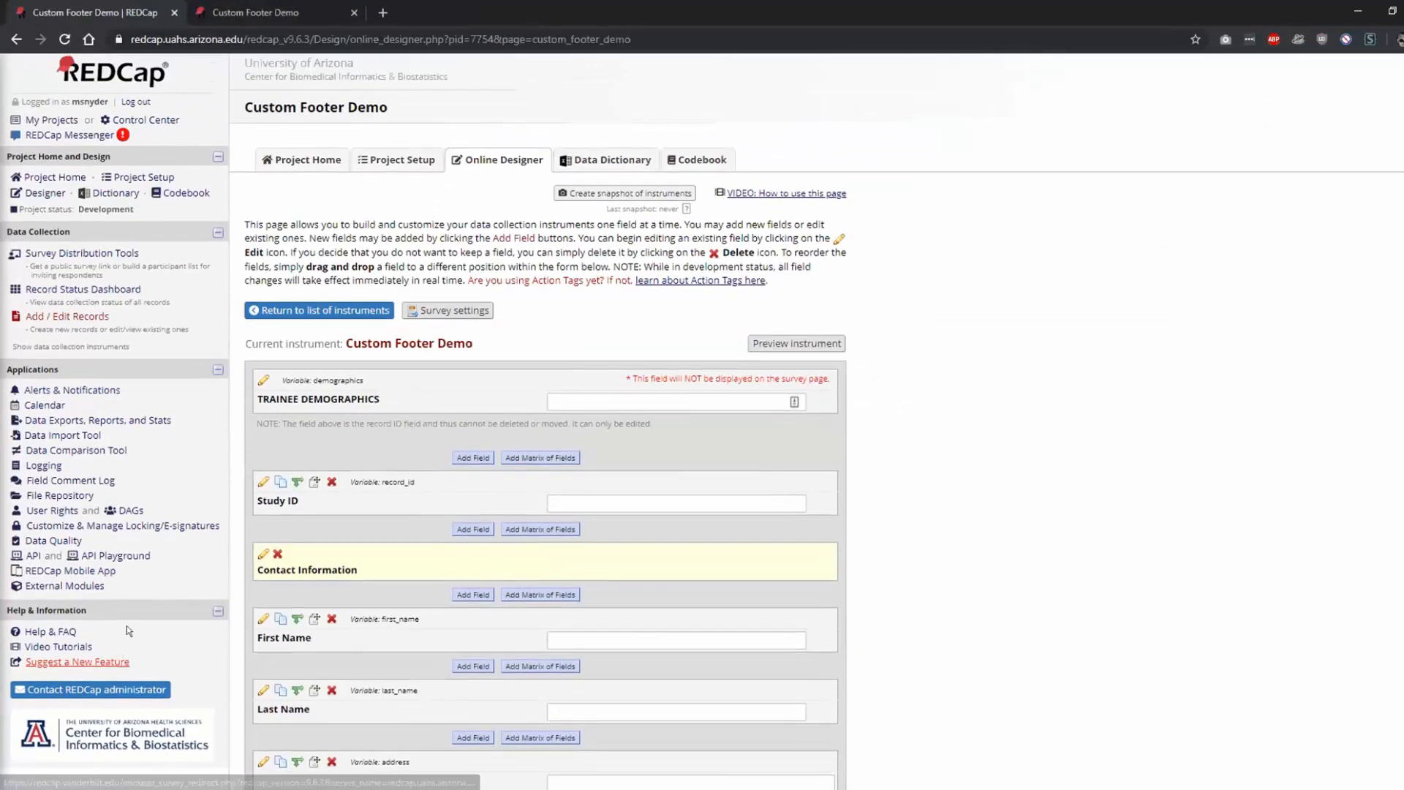
- Open the public survey to check its custom footer and test the logo link, and return to the project page
left_click(48, 256)
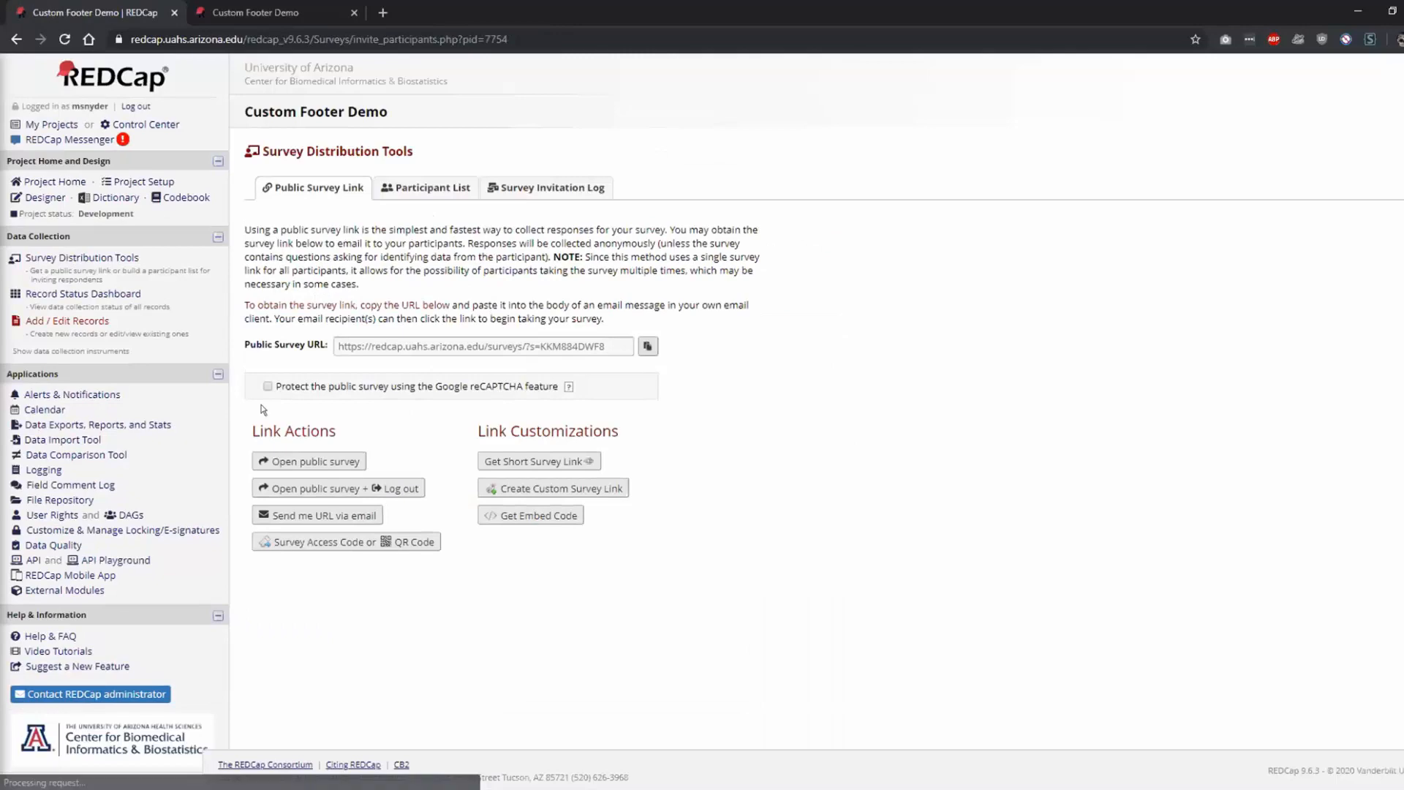
left_click(296, 461)
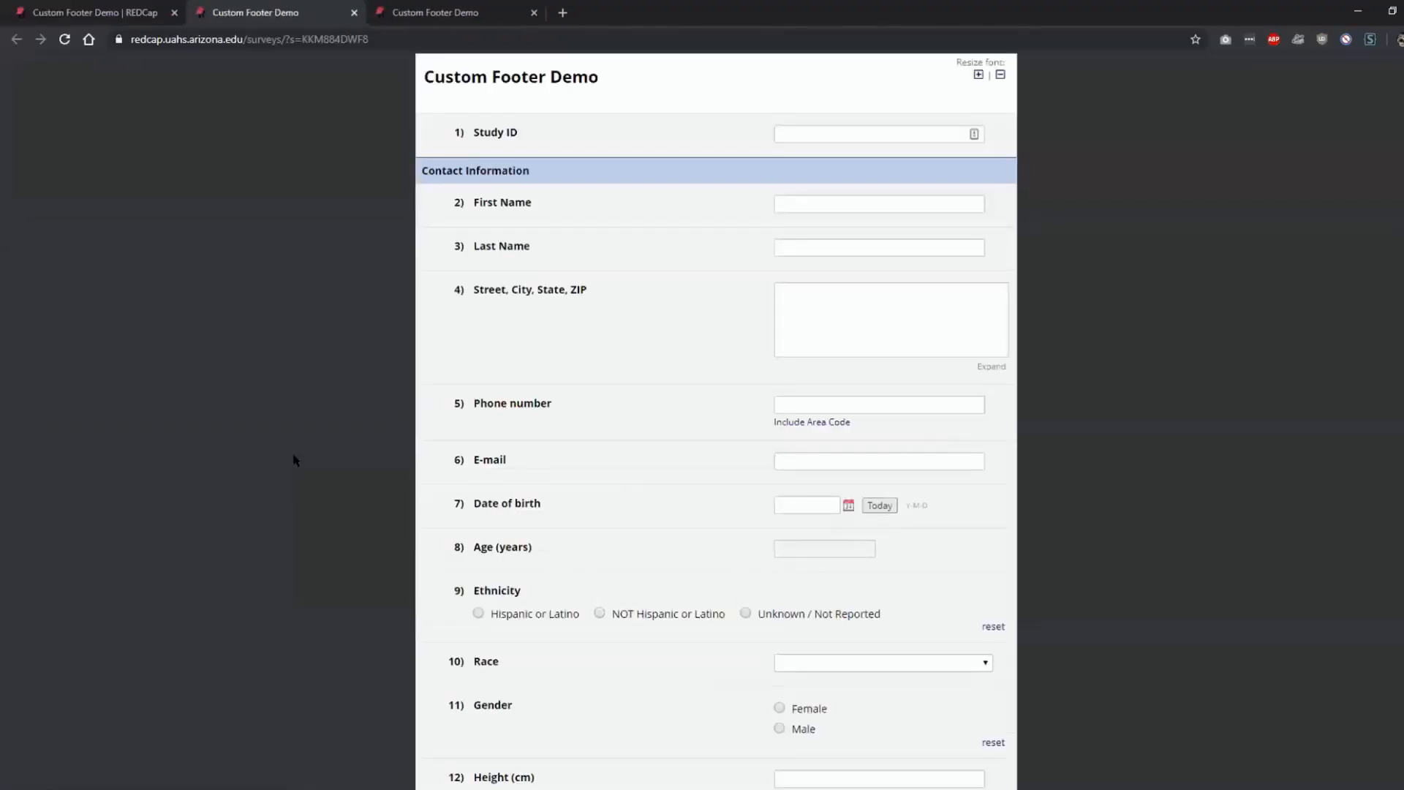
scroll(373, 408, "down", 6)
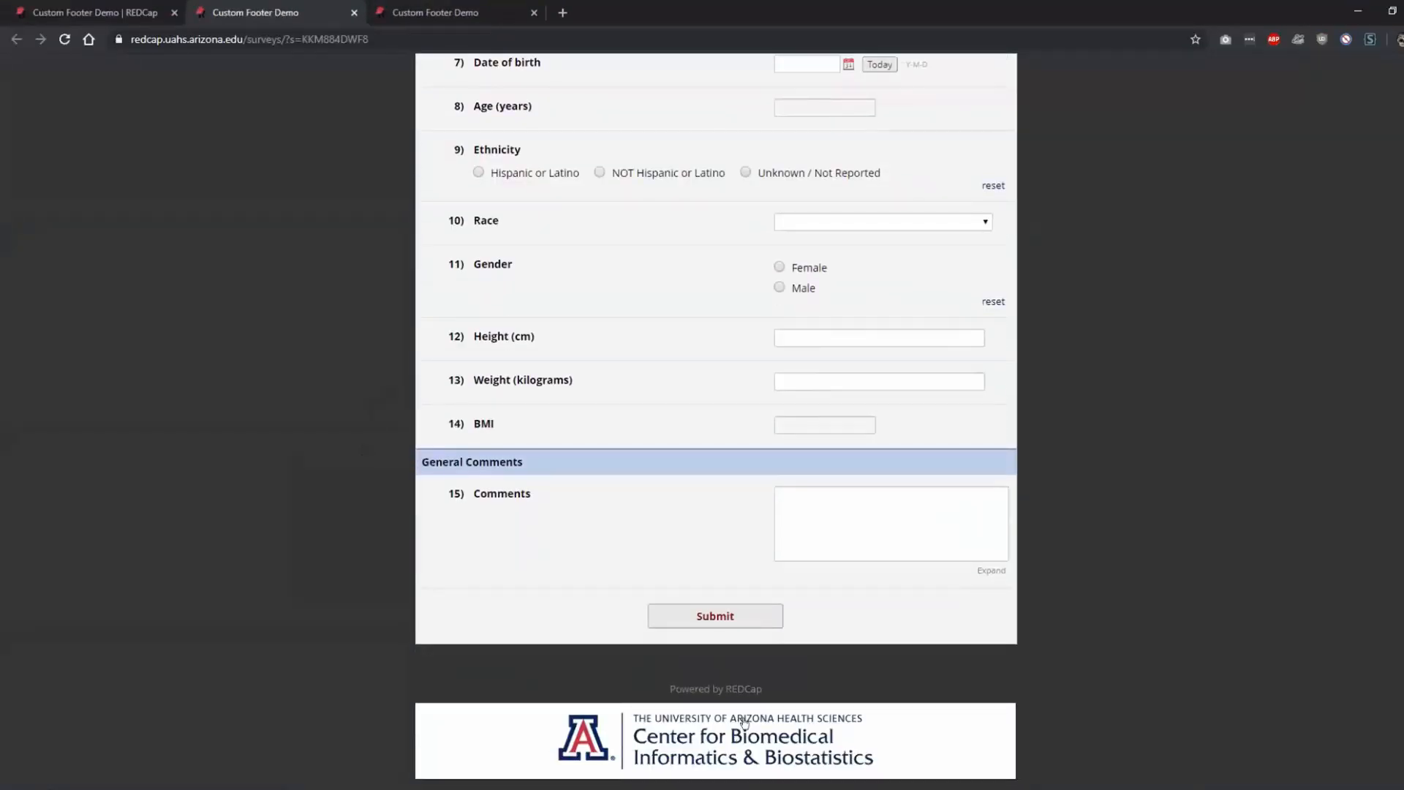
left_click(659, 733)
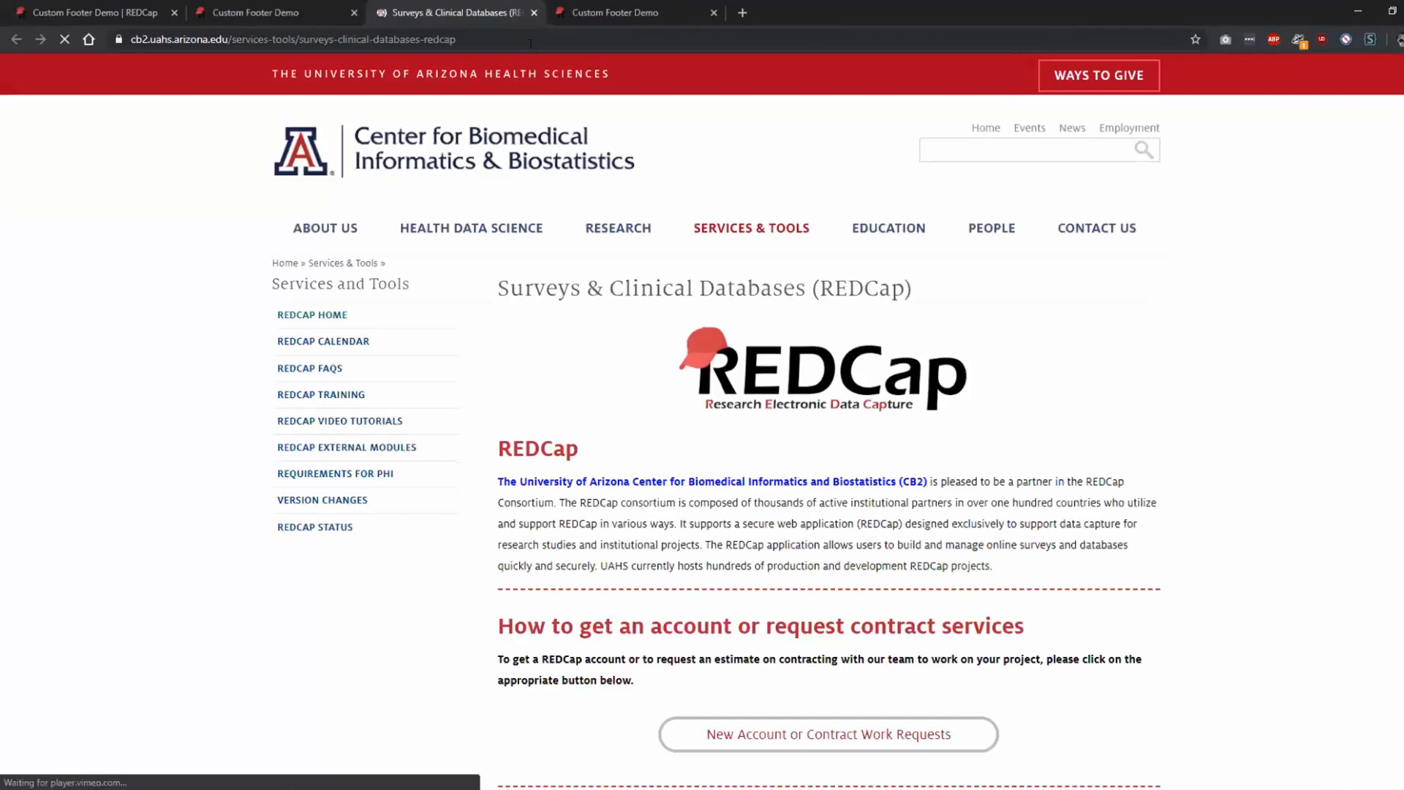
left_click(533, 13)
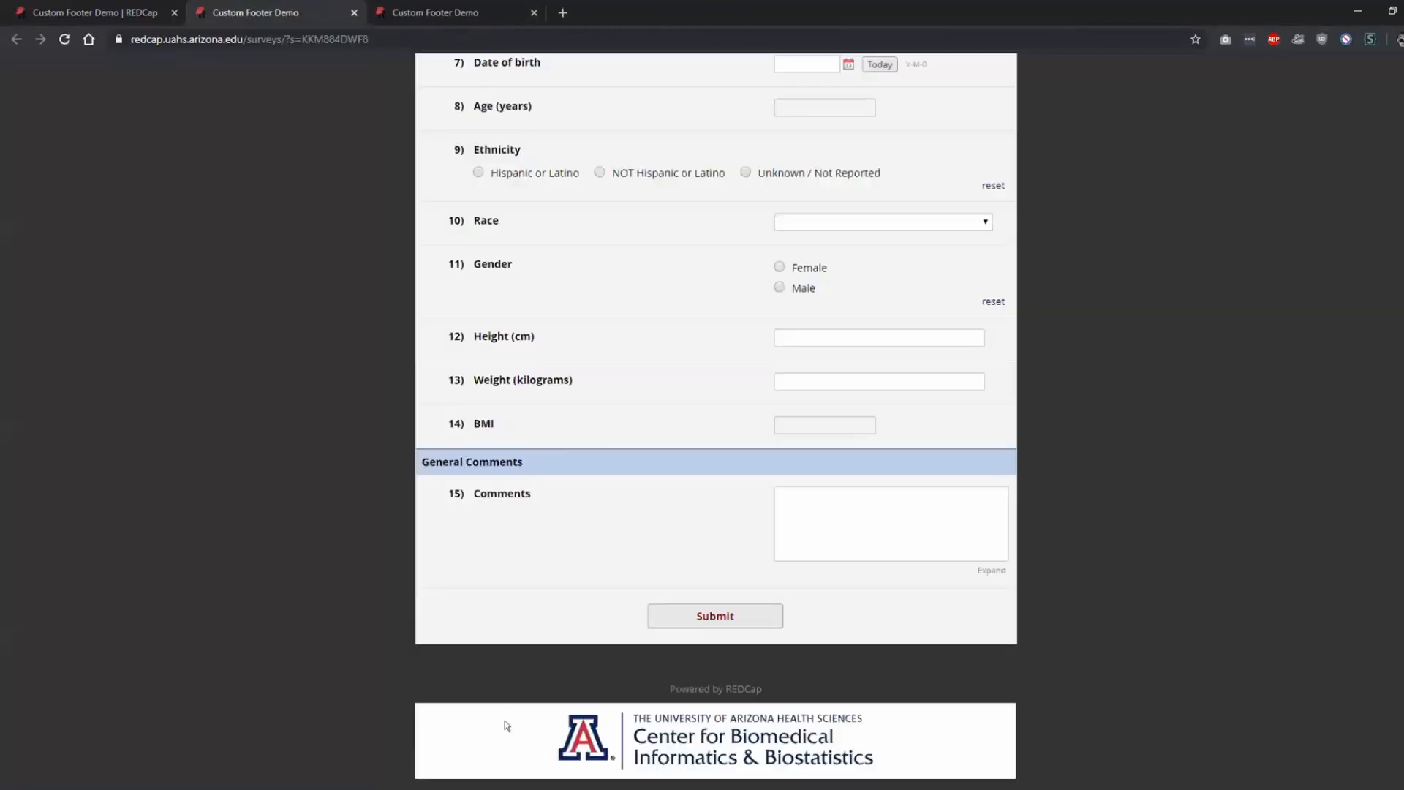
left_click(74, 9)
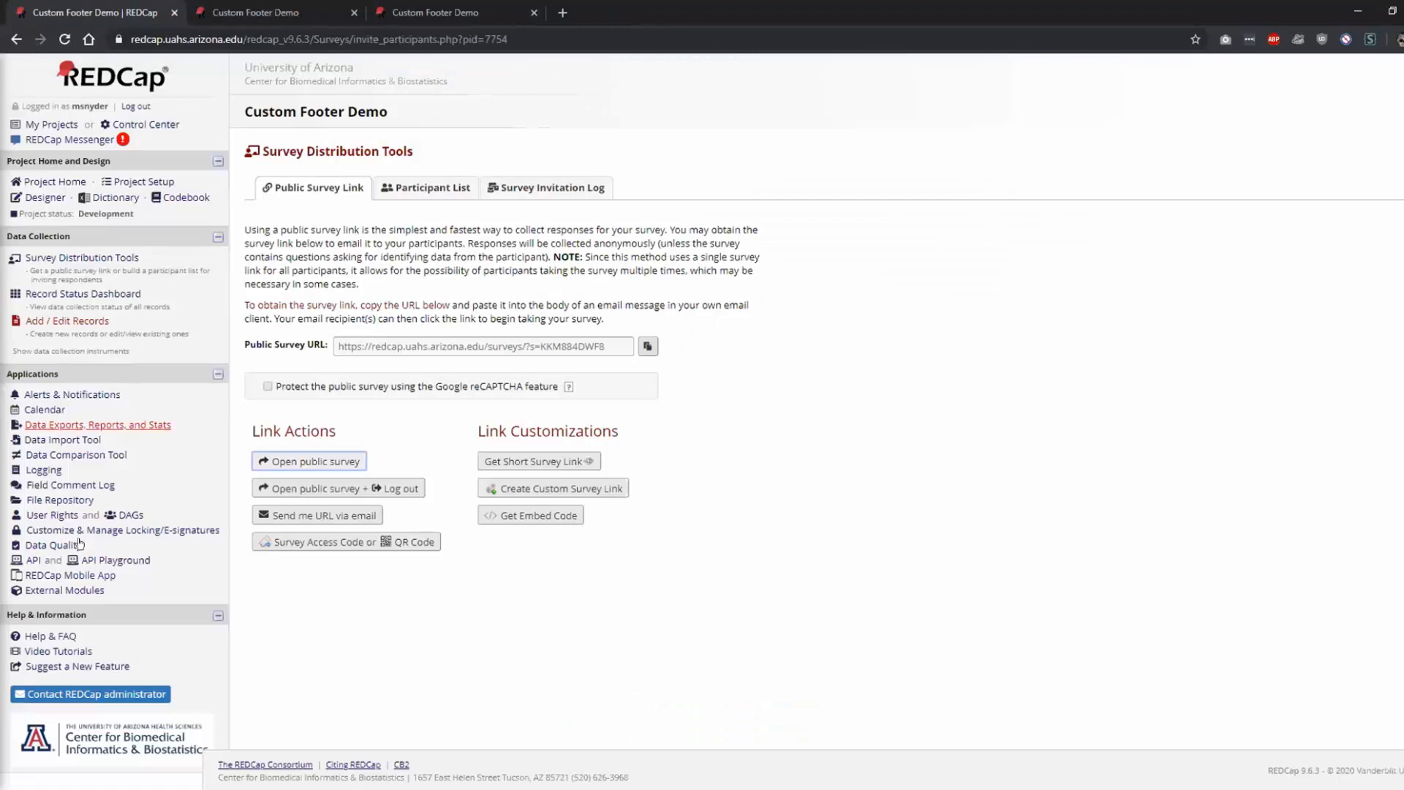
- Replace the linked logo inside the survey pages' custom footer div with "THIS IS JUST A TEST!" and save the Custom Footer configuration
left_click(61, 590)
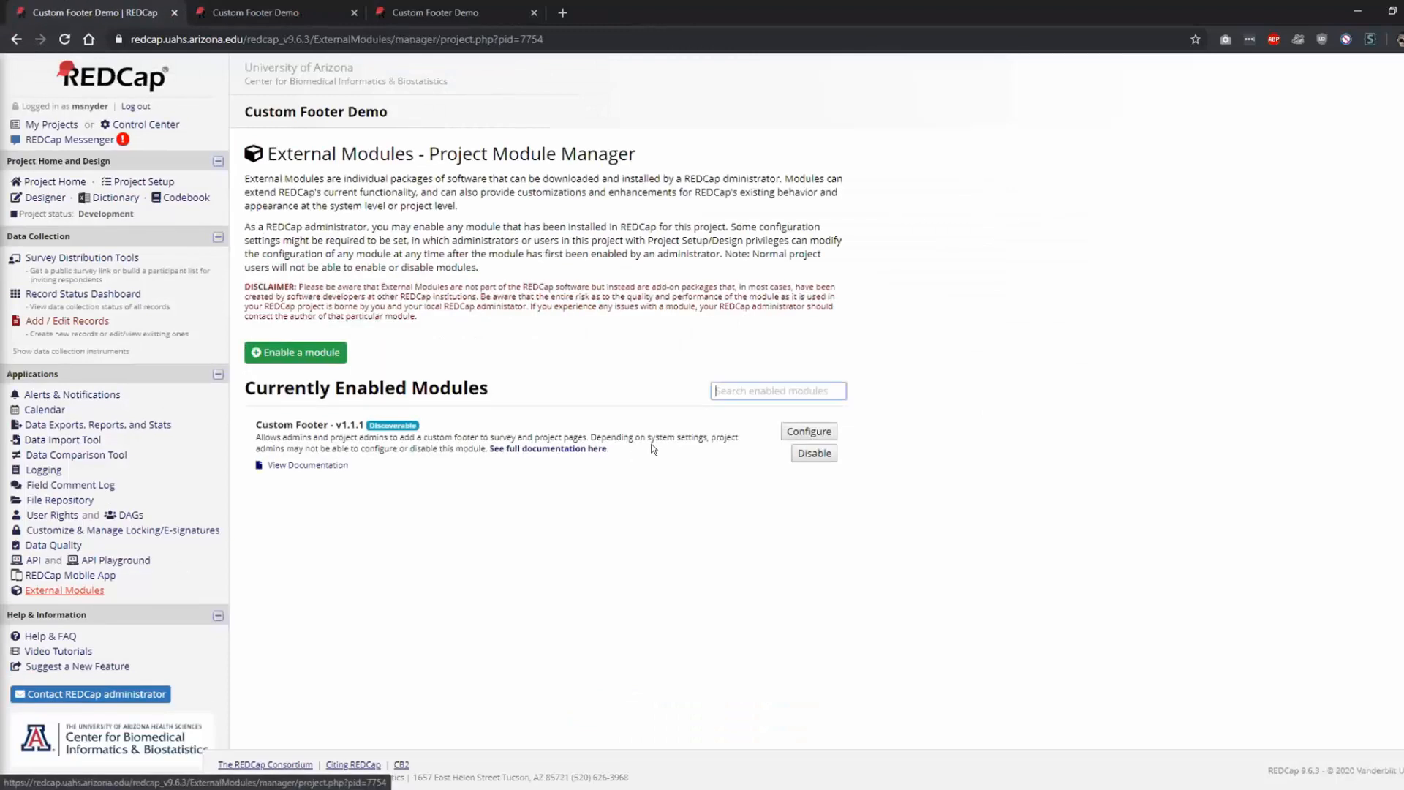
left_click(790, 427)
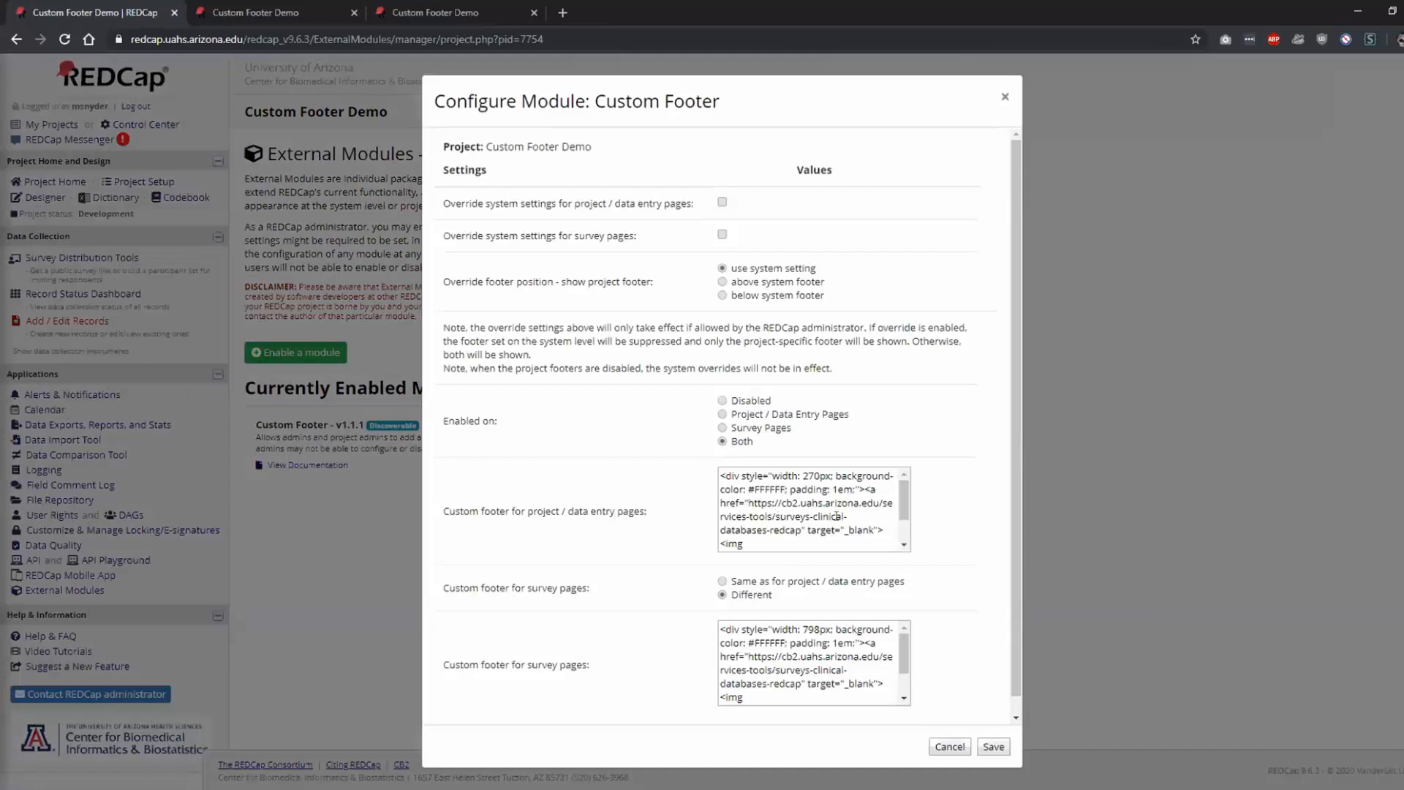
left_click_drag(884, 683, 737, 594)
scroll(783, 659, "down", 3)
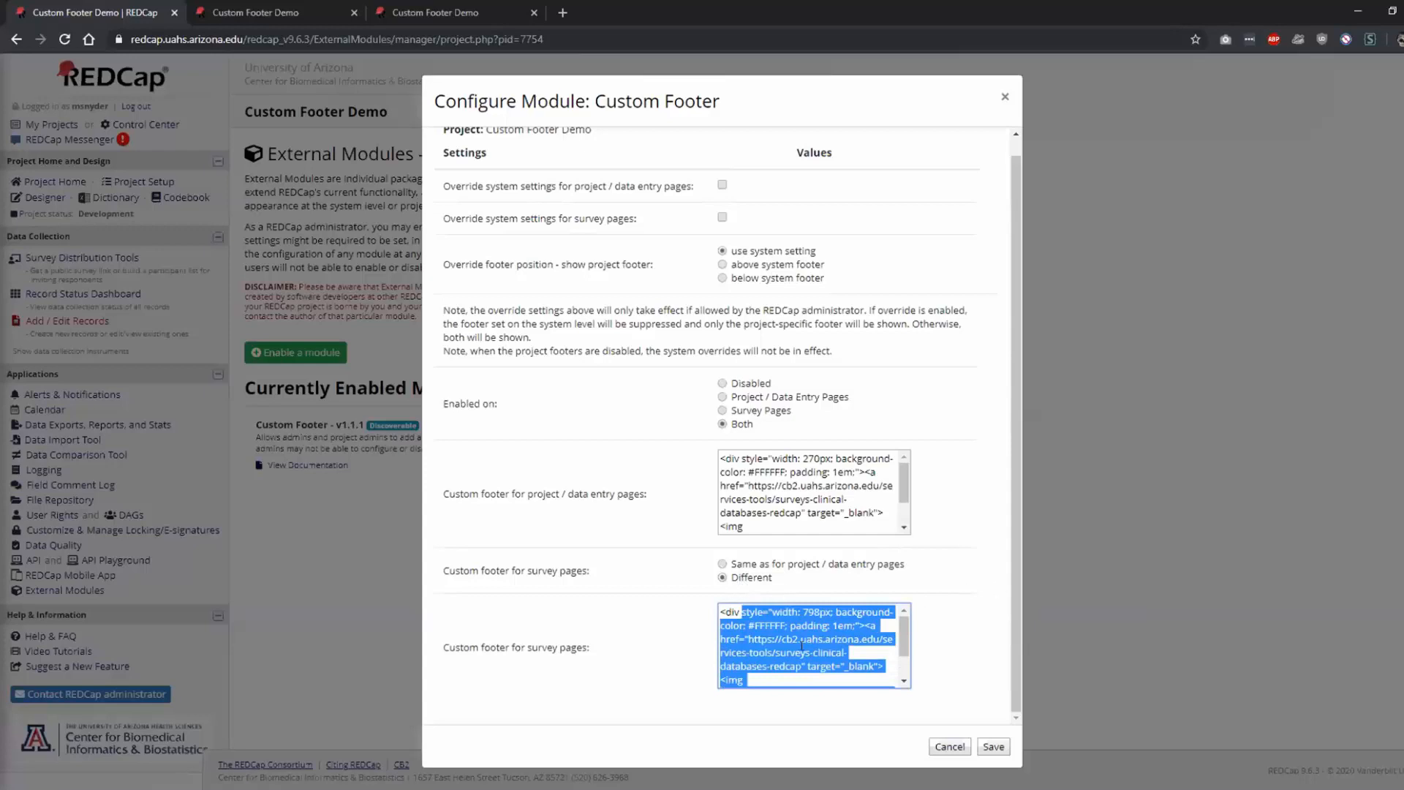
double_click(862, 621)
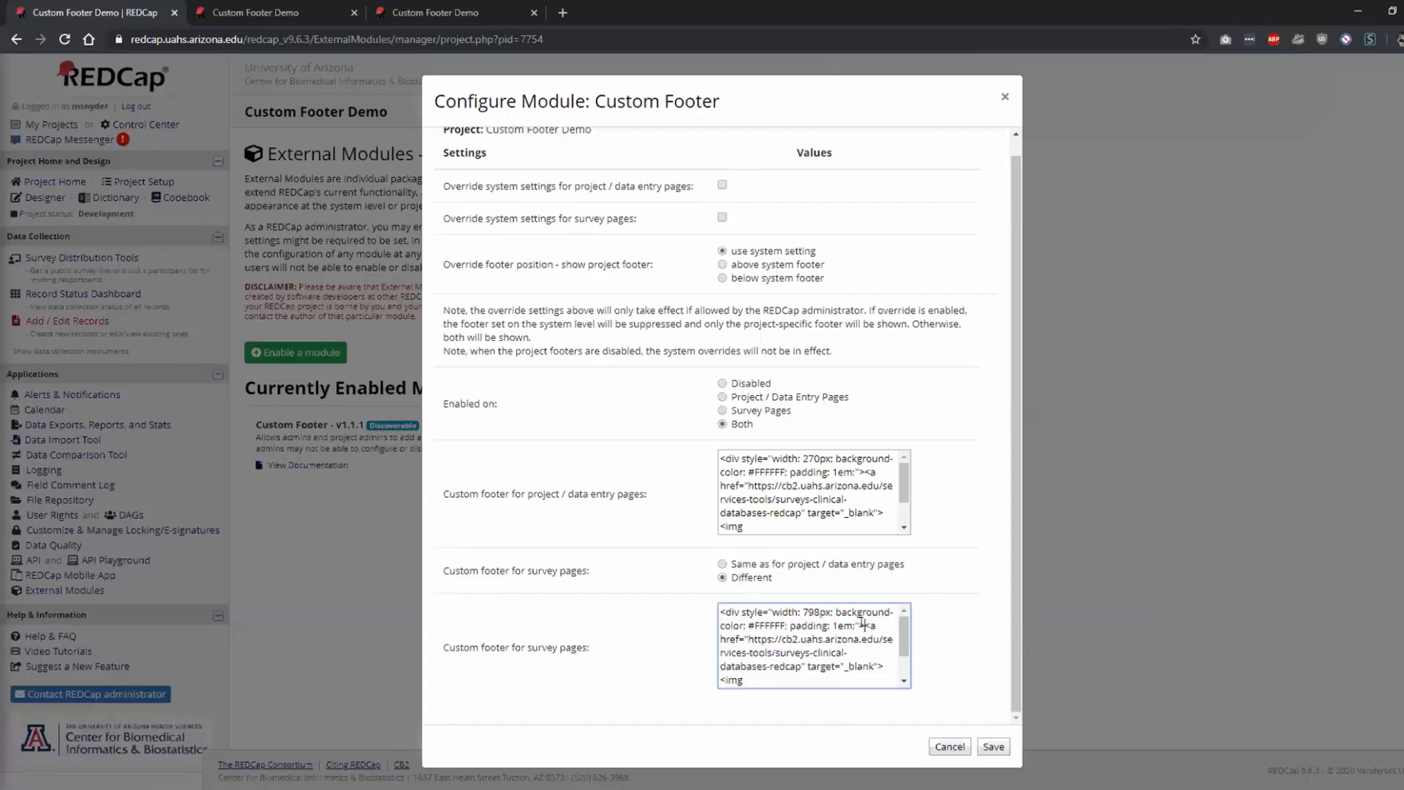
left_click_drag(863, 623, 805, 673)
key("BackSpace")
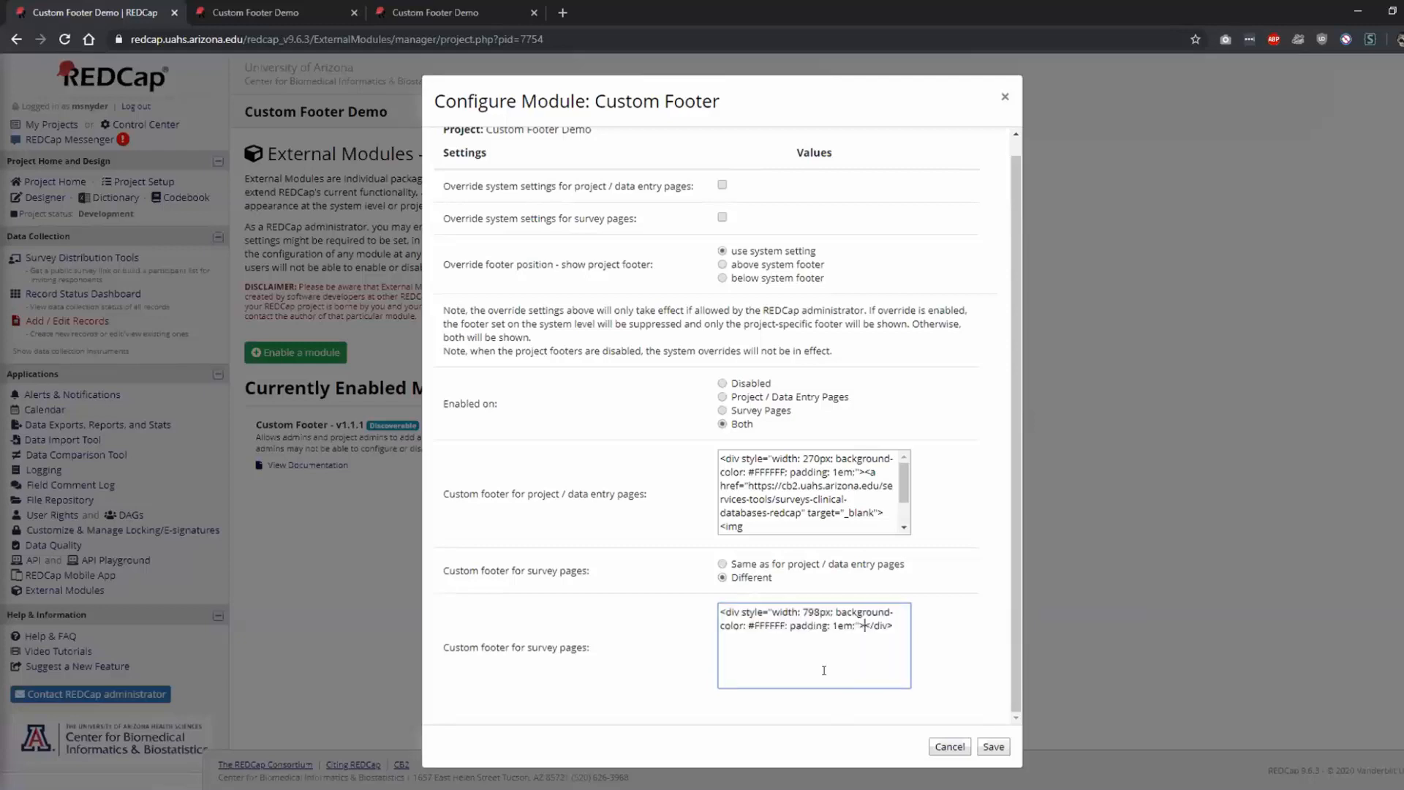
type("THIS IS JUST A TEST")
left_click(993, 746)
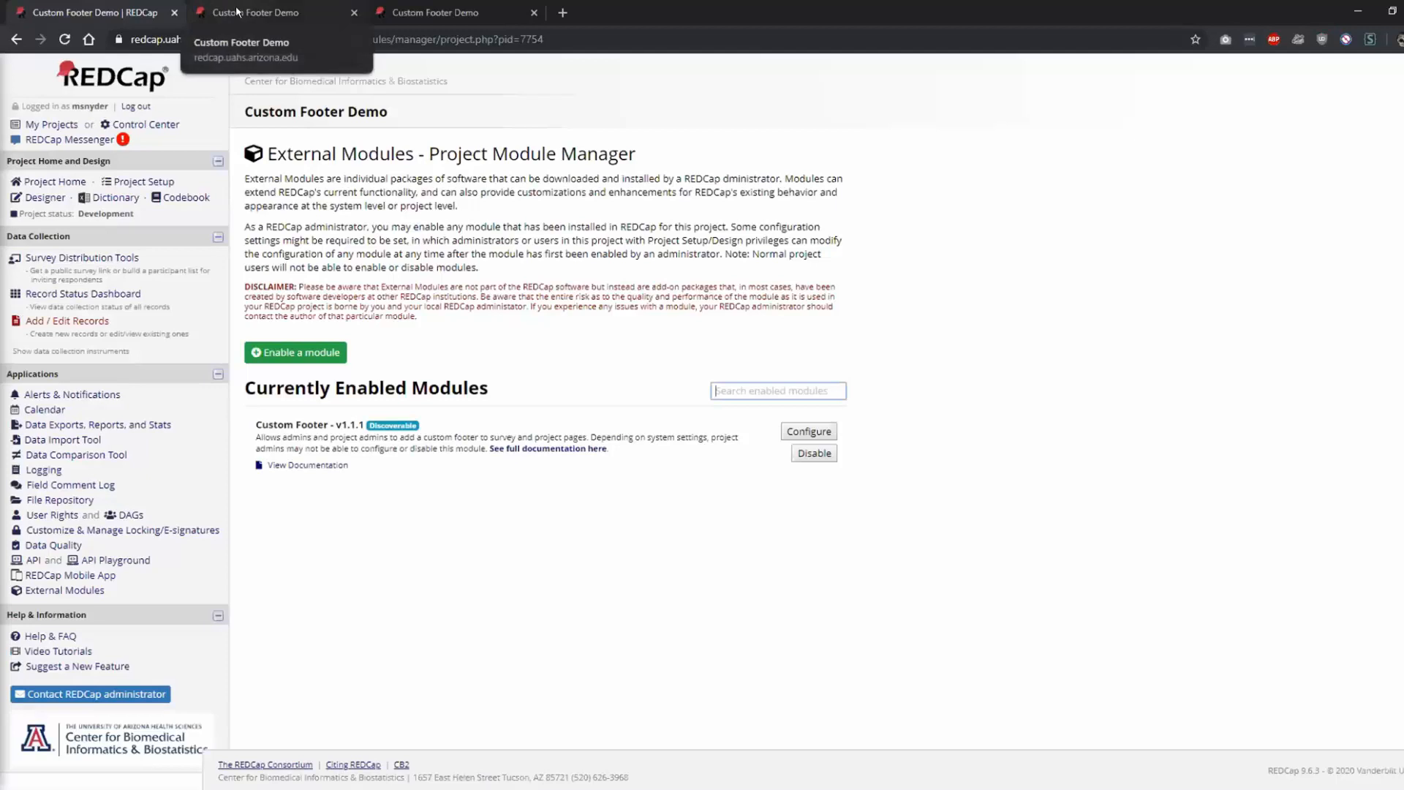
- Reload the public survey to check its footer text, and return to the project's module manager
left_click(196, 12)
key("F5")
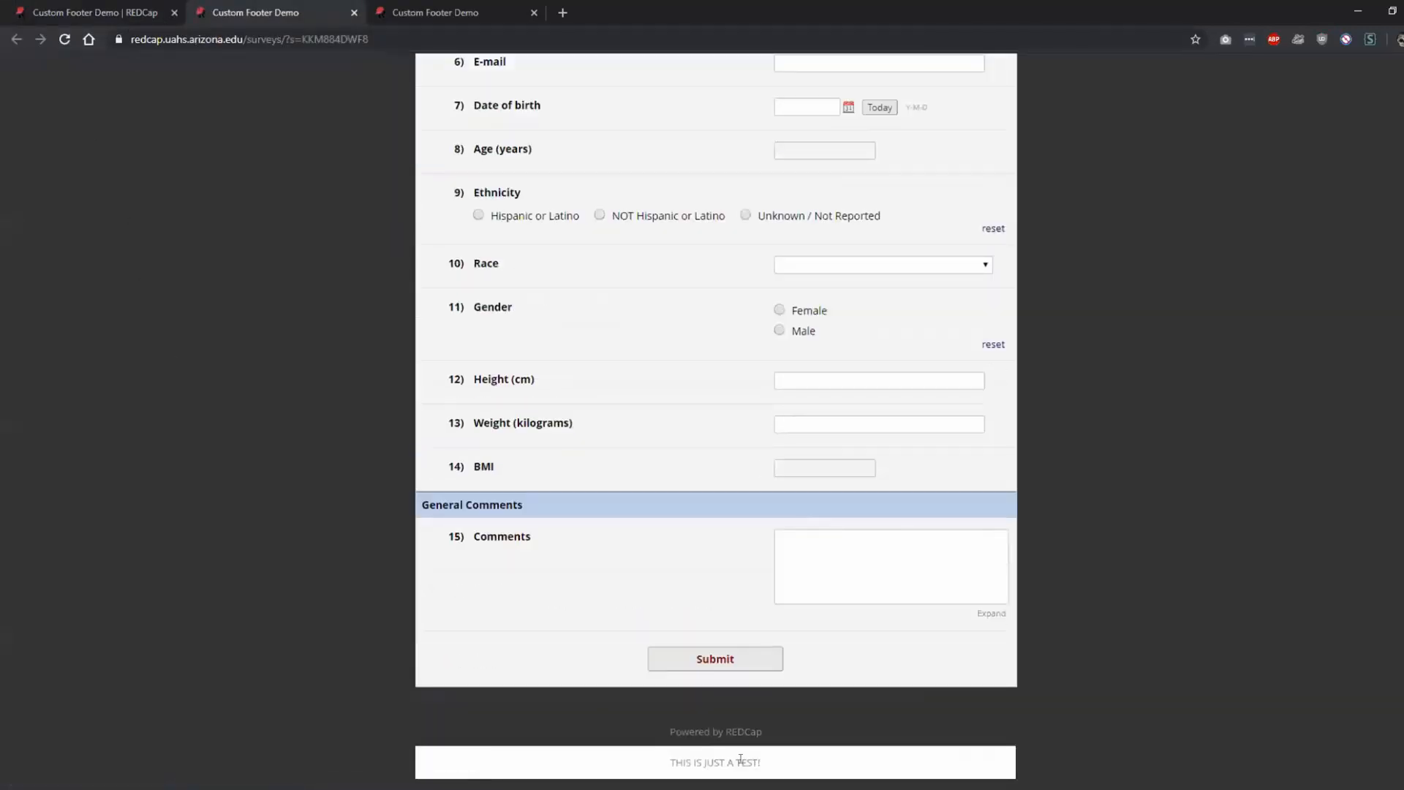
left_click(69, 15)
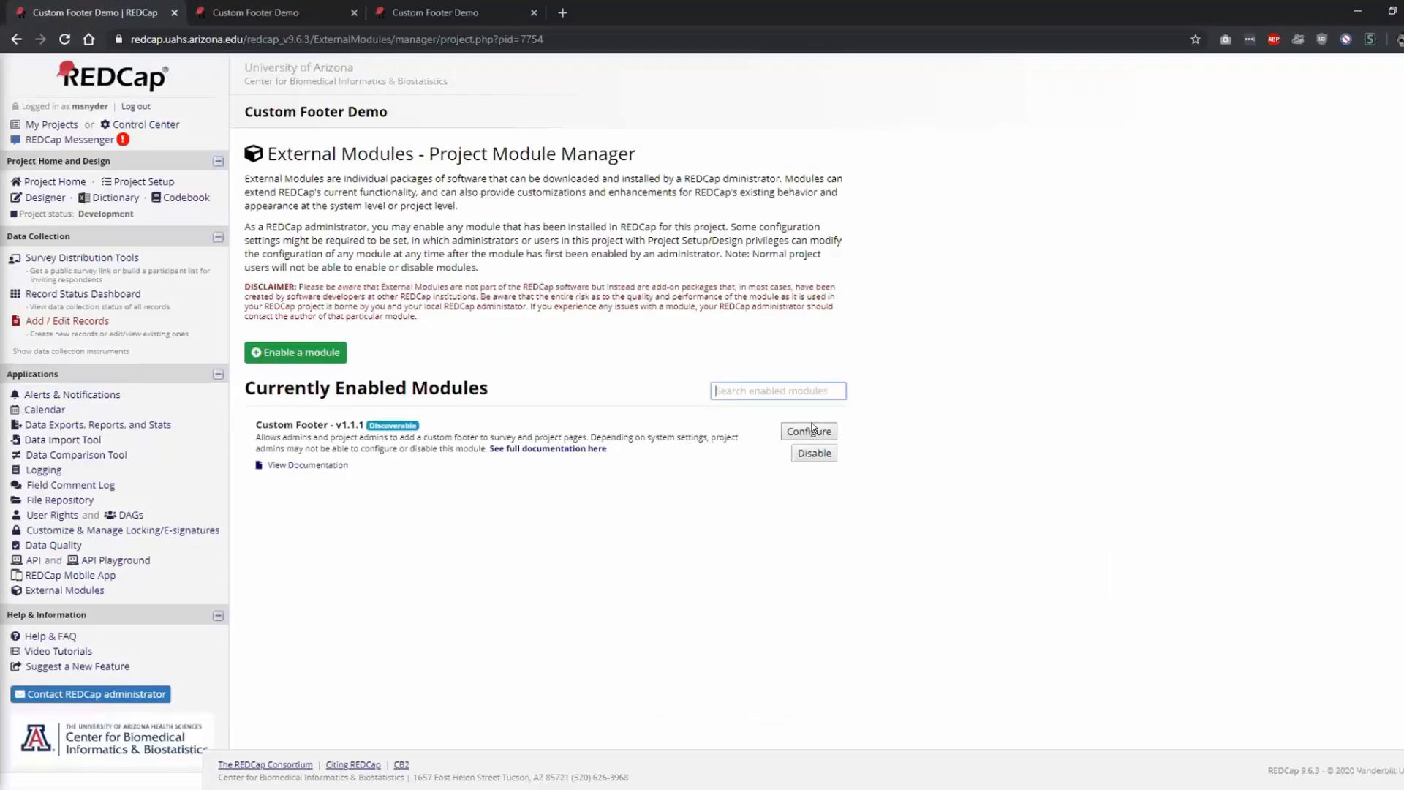
left_click(239, 12)
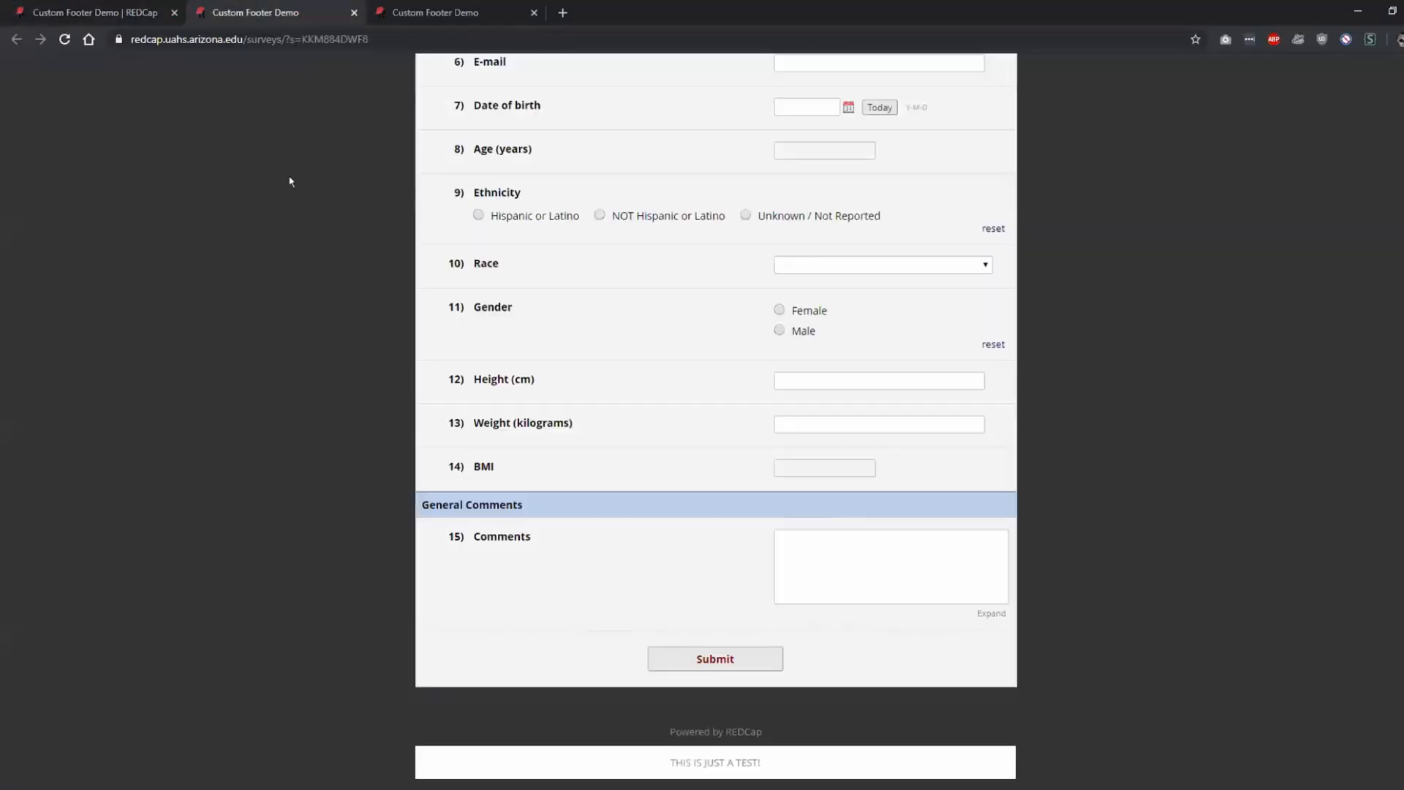
left_click(70, 12)
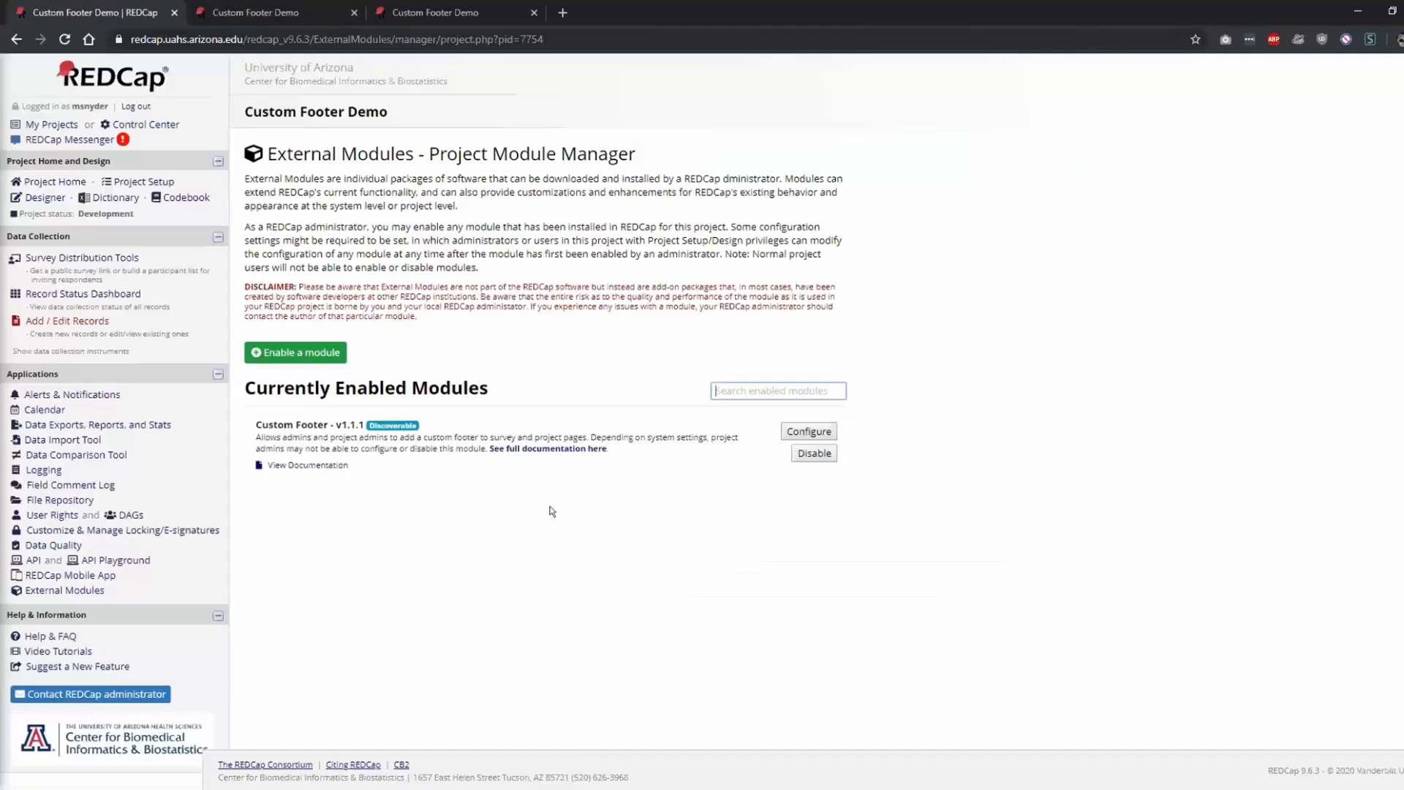
- Replace the entire custom footer for survey pages with the plain text "TEST TEST TEST" and save the module configuration
left_click(812, 433)
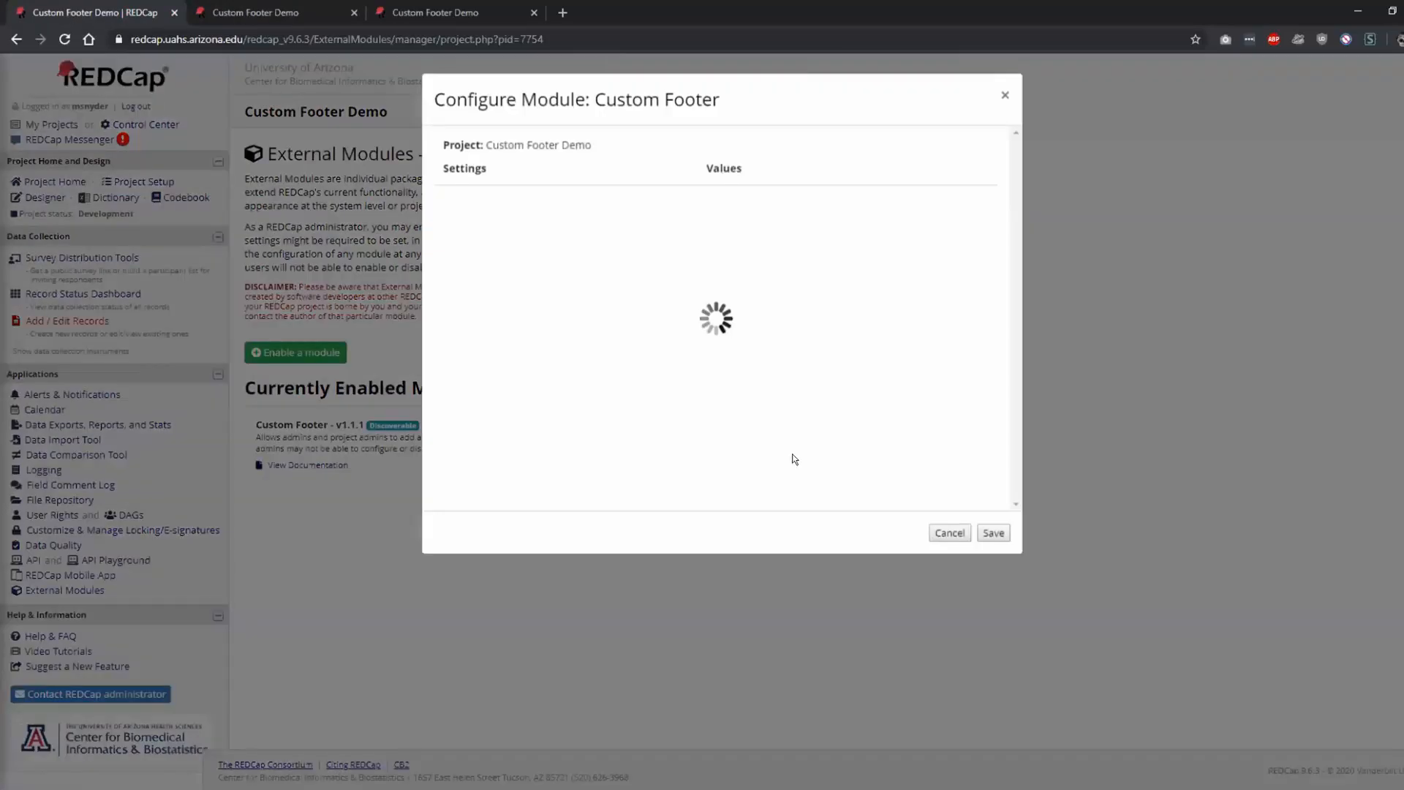
left_click_drag(816, 658, 604, 613)
type("TEST TEST TEST")
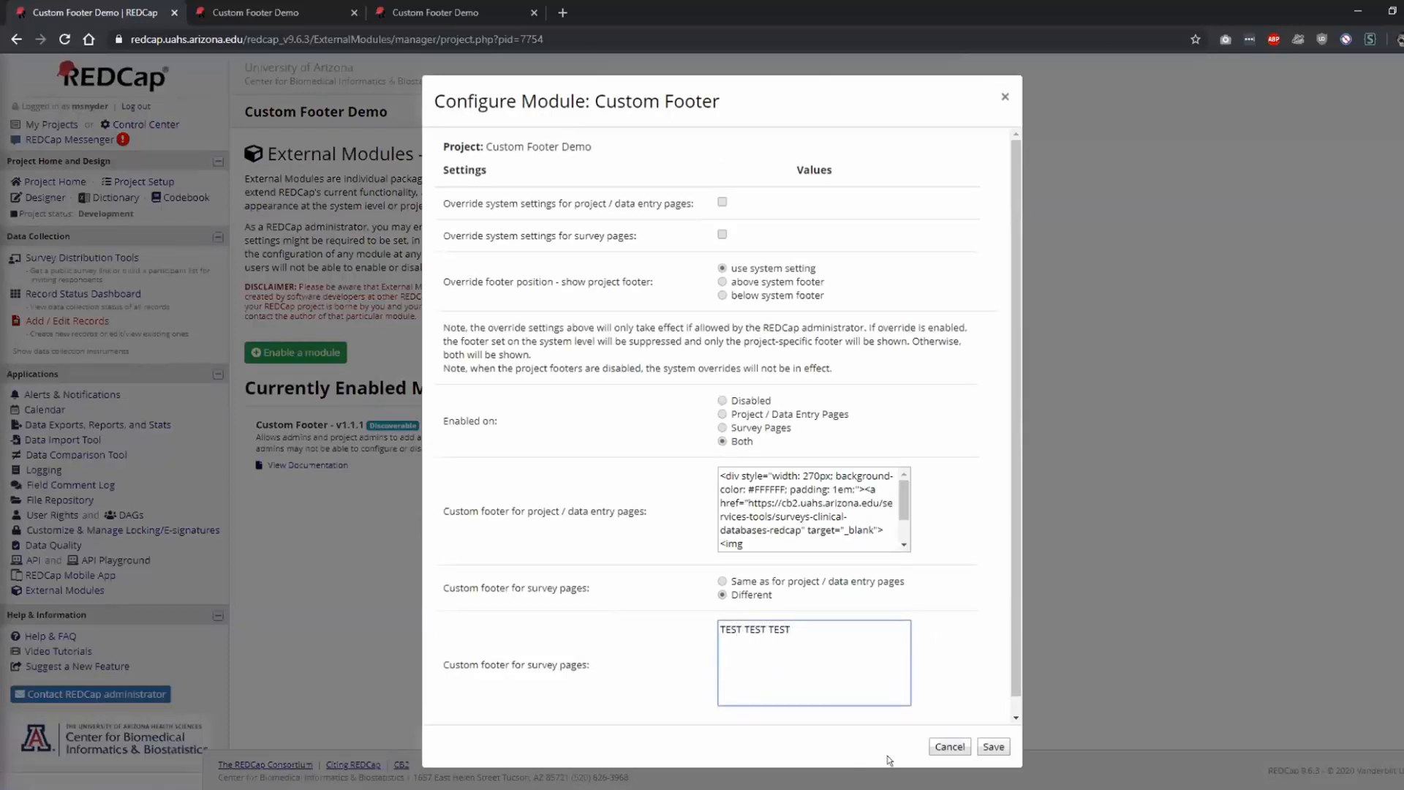
left_click(993, 745)
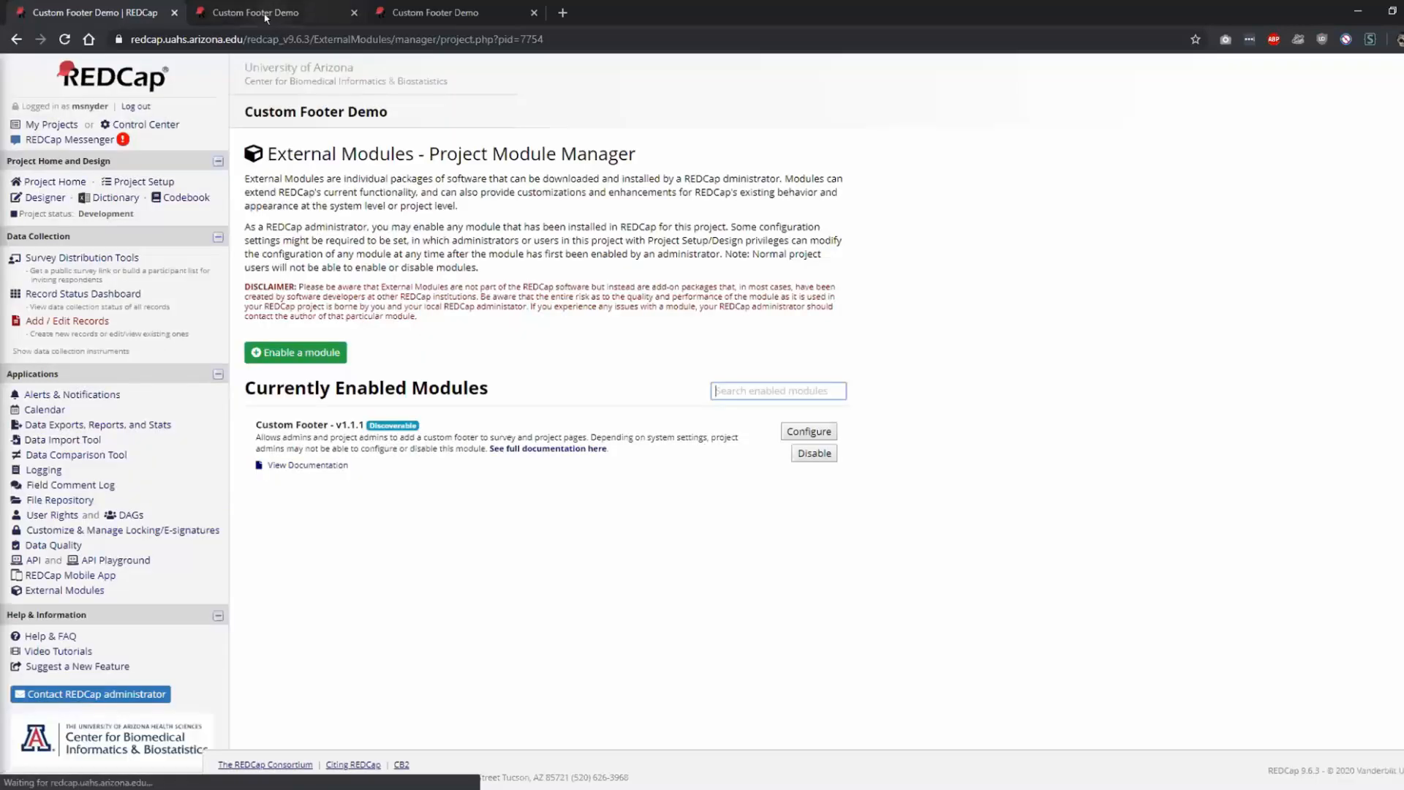
- Reload the public survey, examine how the plain-text footer is displayed, and return to the module manager
left_click(275, 15)
left_click(64, 38)
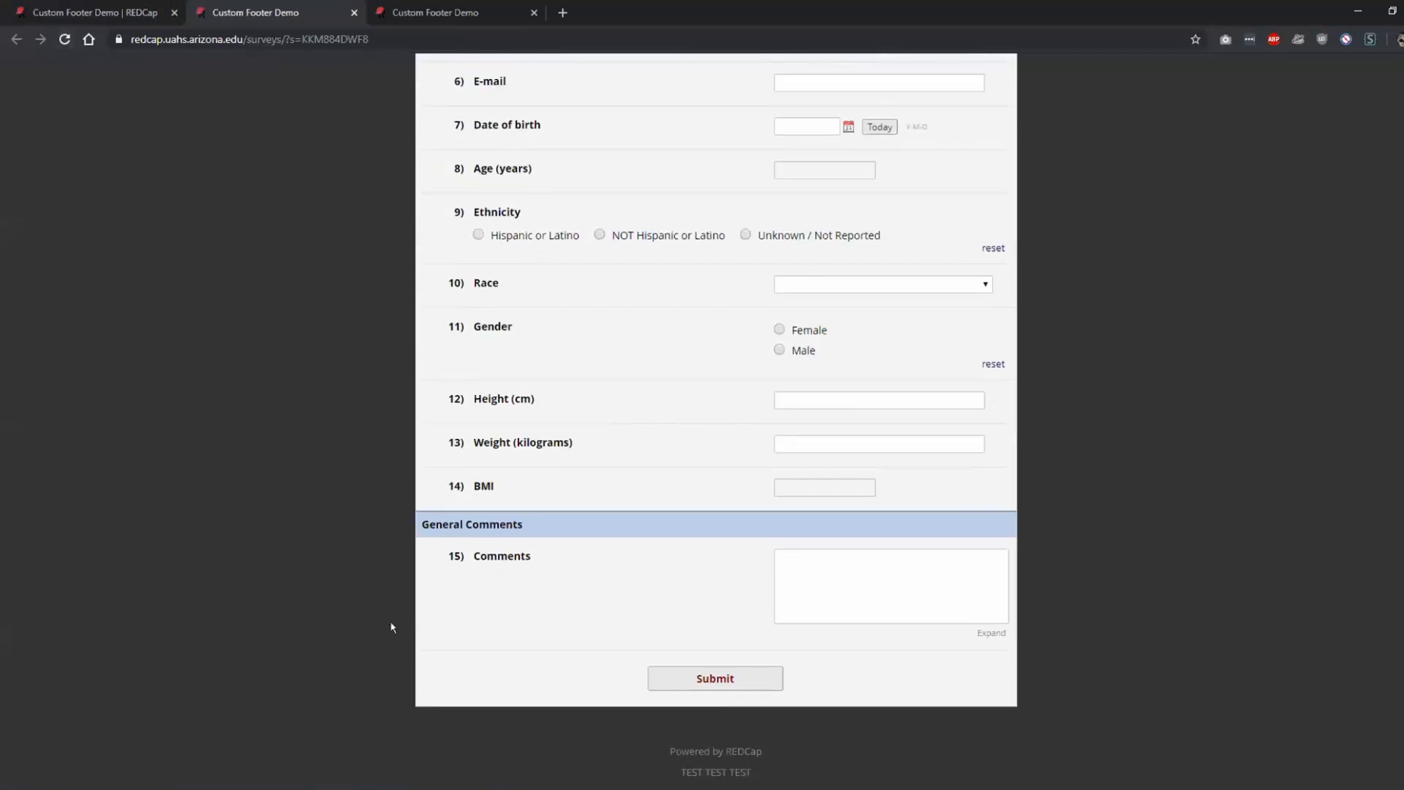
triple_click(716, 768)
left_click(770, 765)
left_click_drag(681, 771, 759, 771)
left_click(759, 772)
left_click_drag(760, 772, 621, 772)
left_click(107, 13)
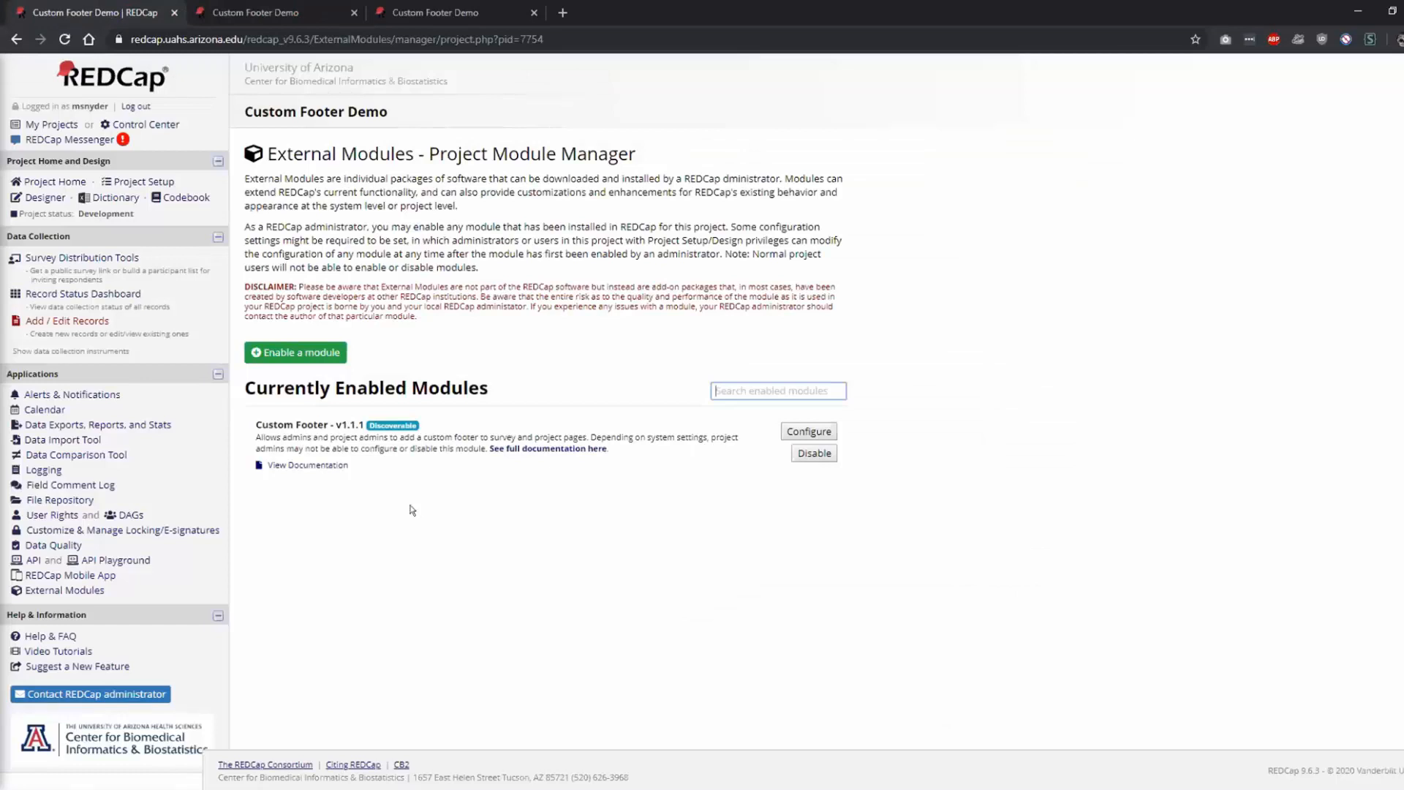
- Close the two open survey pages and reopen the Custom Footer Demo project from the project list
left_click(352, 12)
left_click(351, 13)
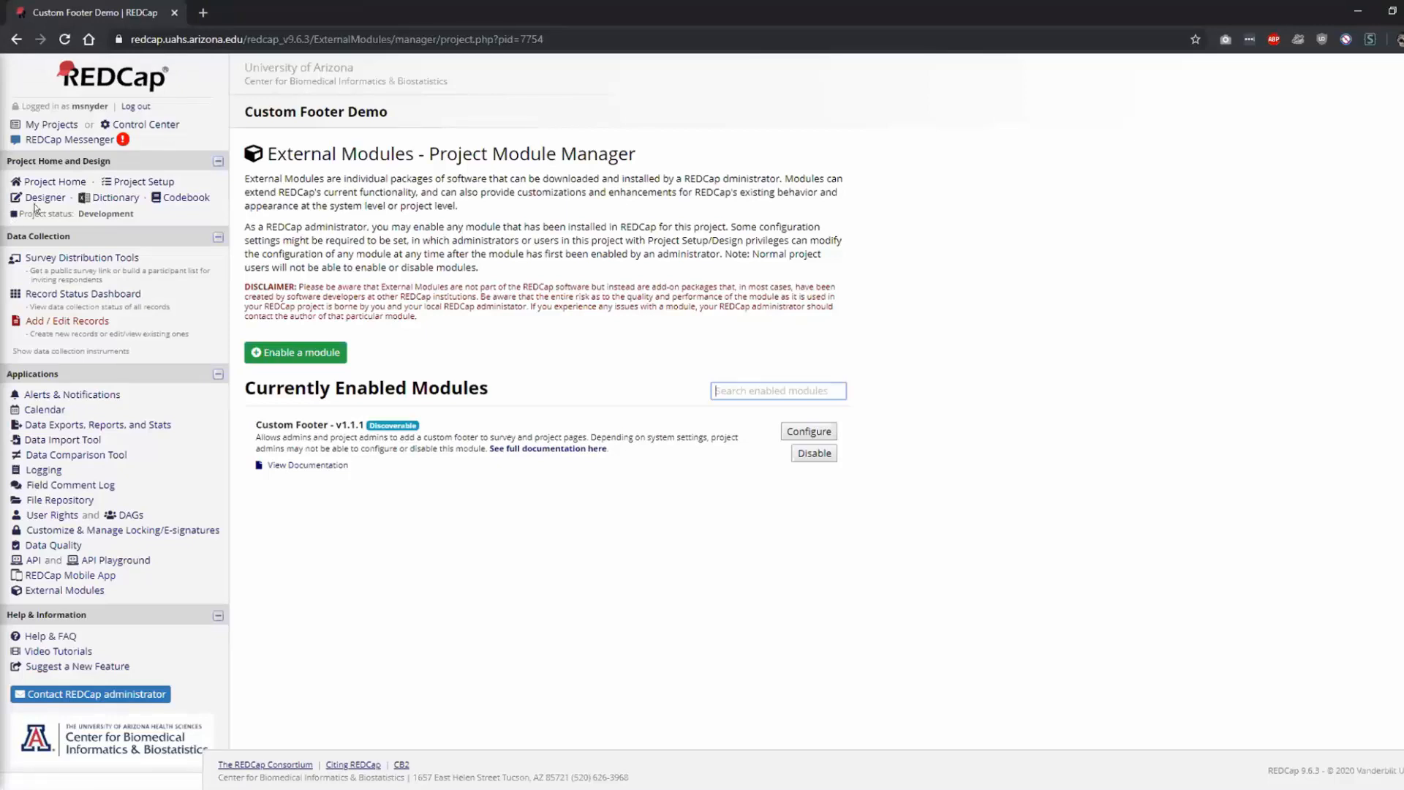
left_click(57, 124)
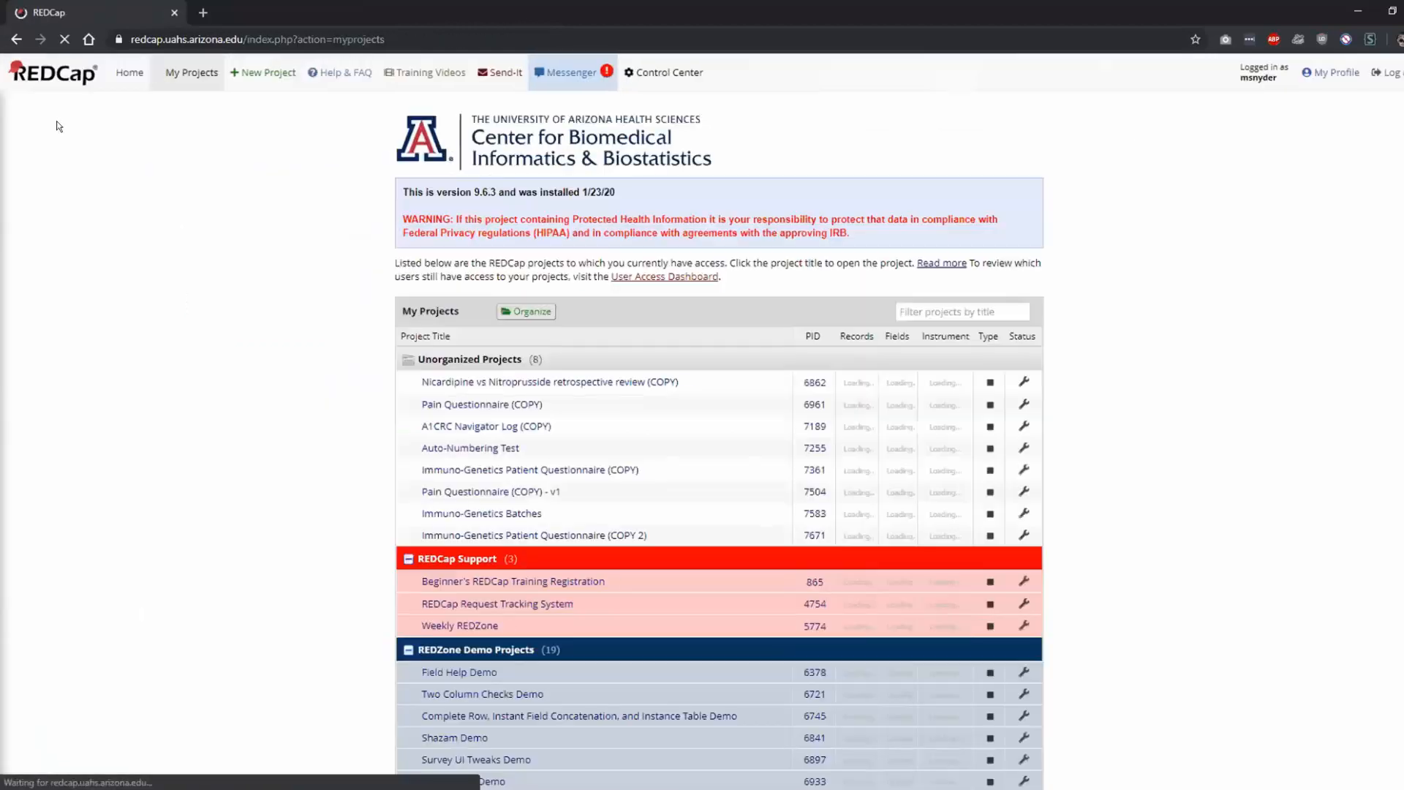
scroll(314, 535, "down", 7)
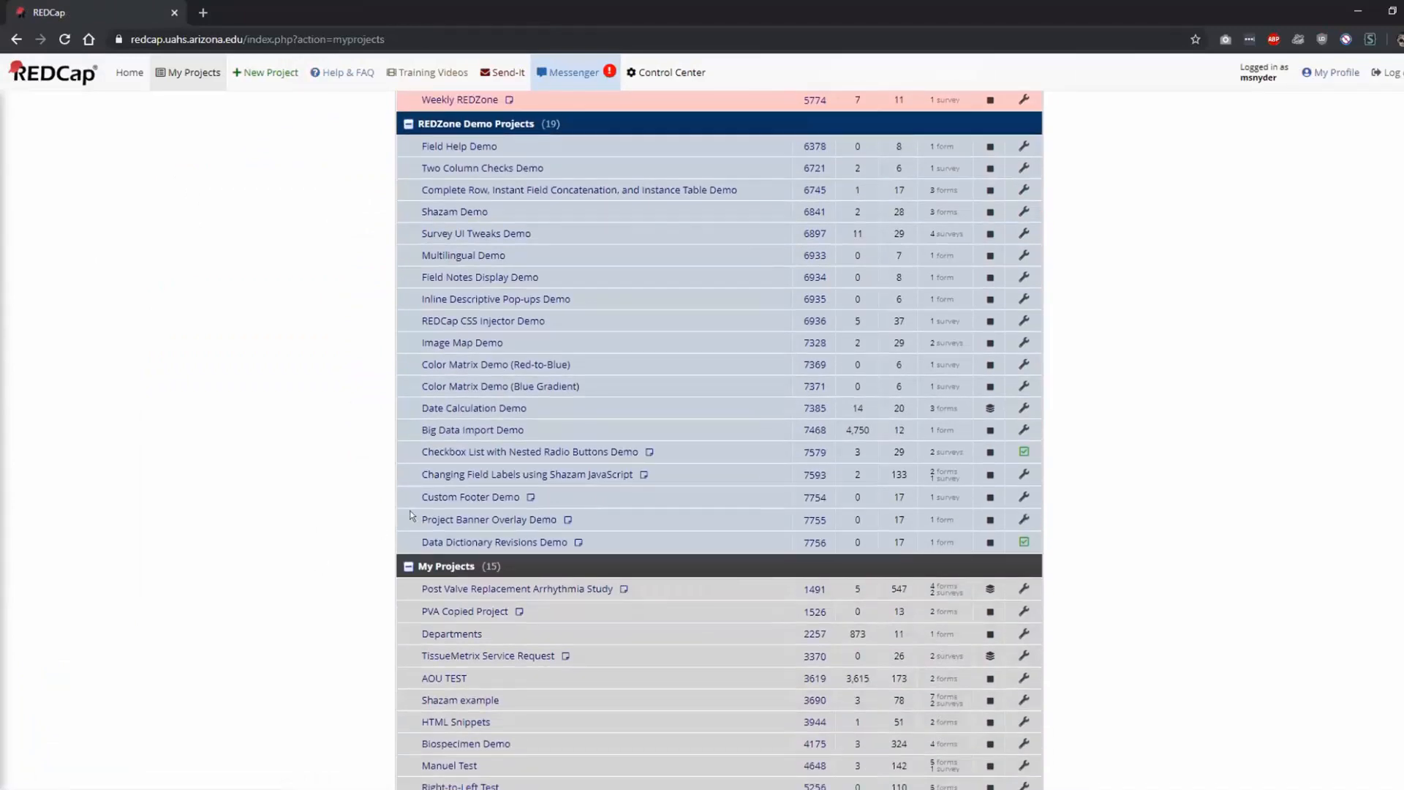
left_click(430, 497)
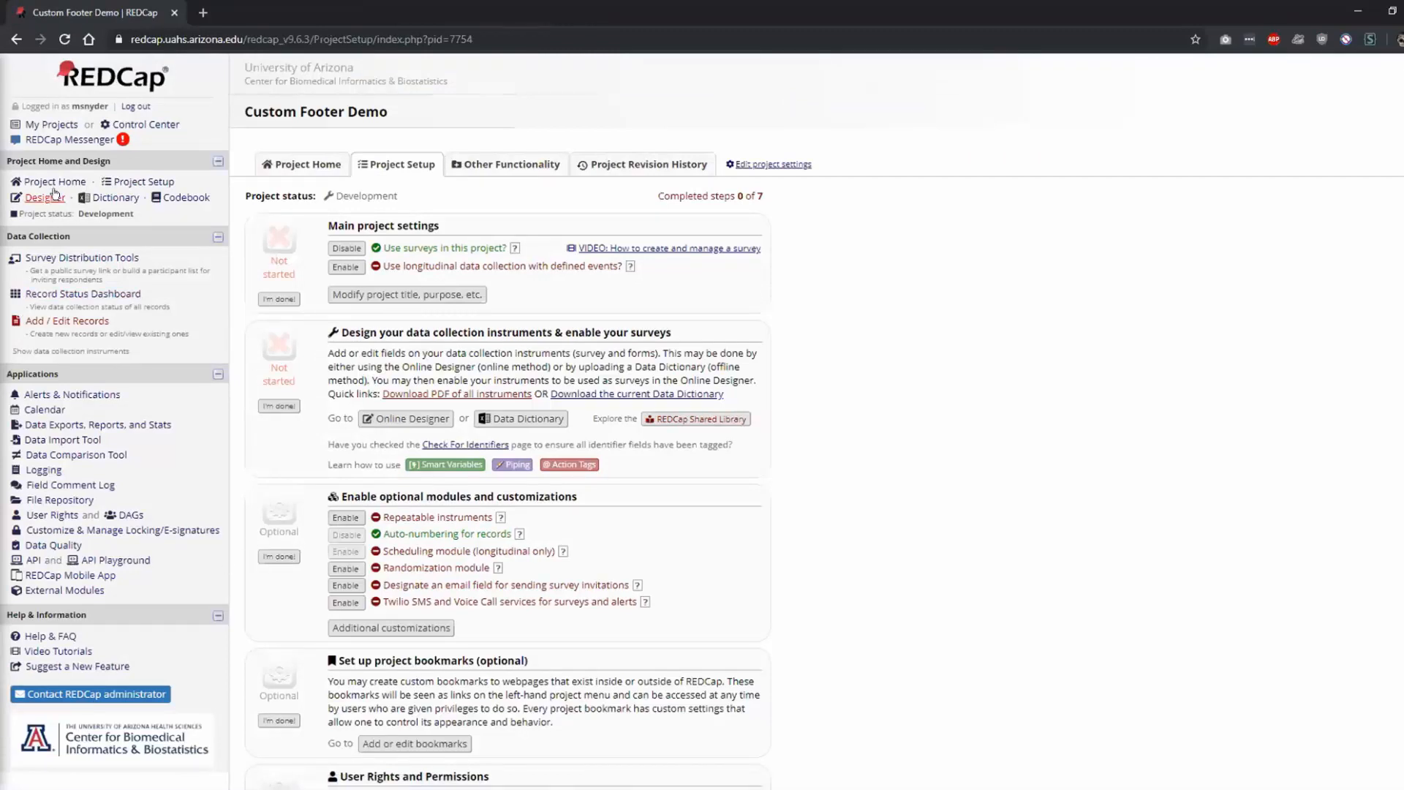
- Open the public survey and inspect the "Powered by REDCap" footer link in the browser's DevTools
left_click(34, 258)
left_click(317, 463)
scroll(338, 521, "down", 5)
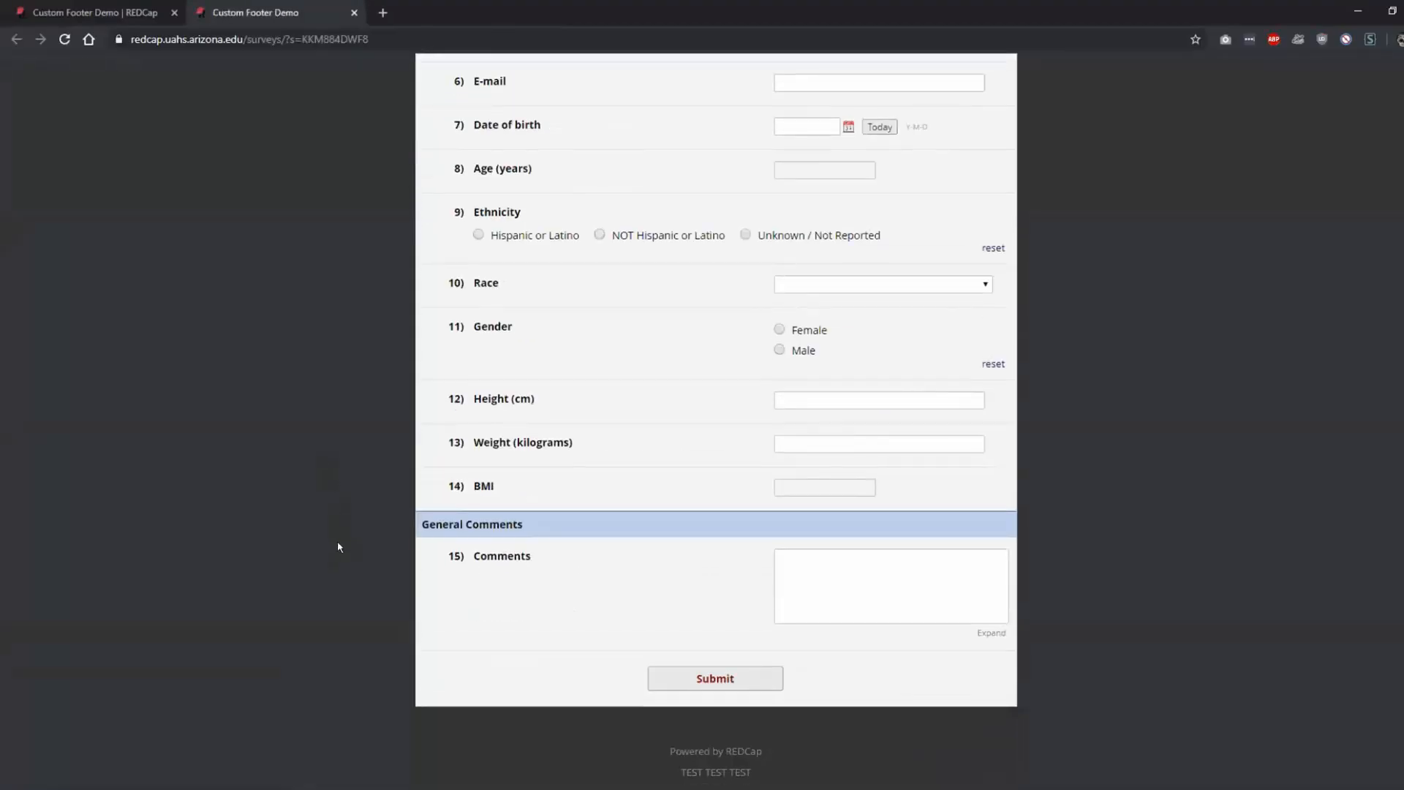
right_click(710, 750)
left_click(734, 738)
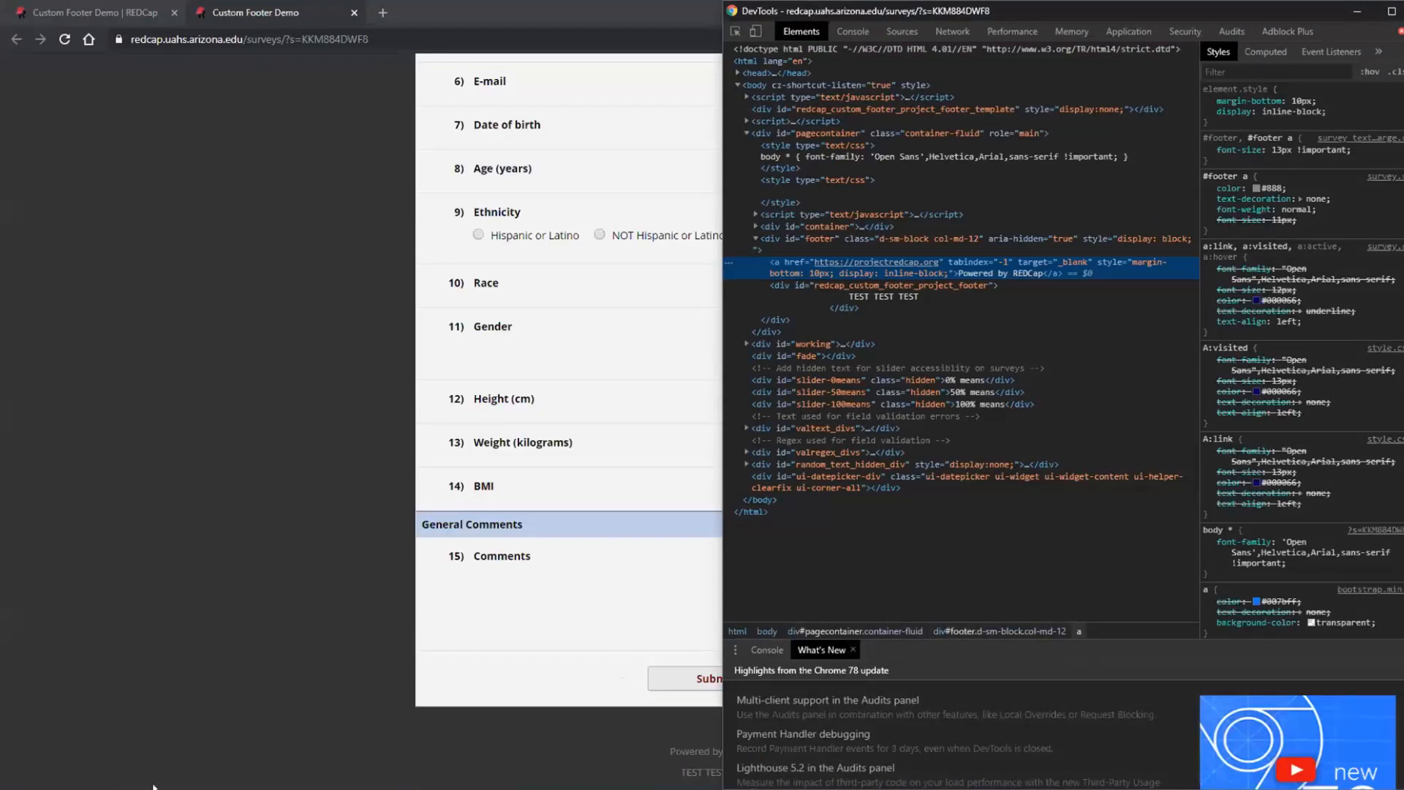
- Switch to custom_footer.txt in Notepad and add the CSS selector "div#footer.d-dm-block.col-md-12 a" below the footer HTML
key("alt+Tab")
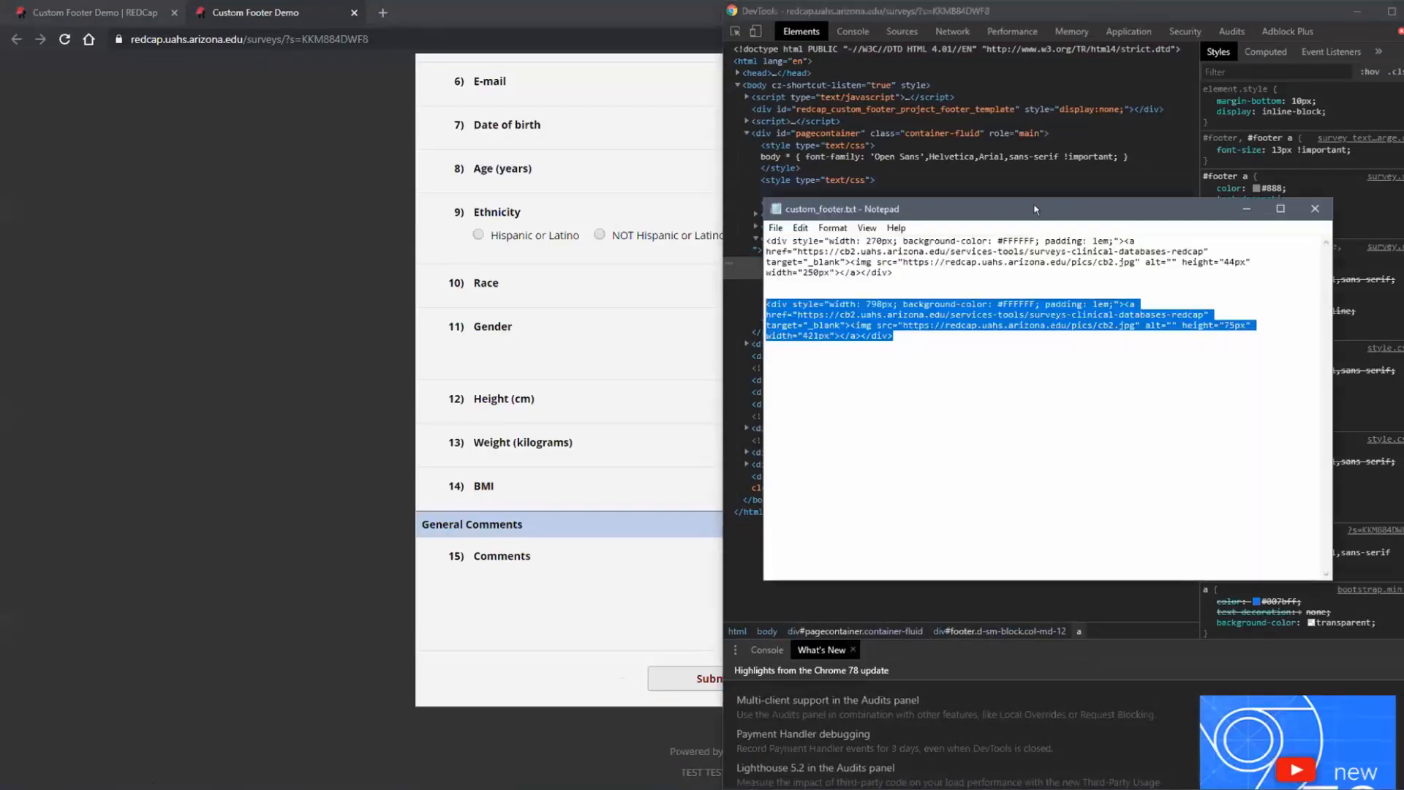
left_click_drag(1034, 210, 357, 237)
left_click(229, 362)
key("Return")
key("Return")
type("d")
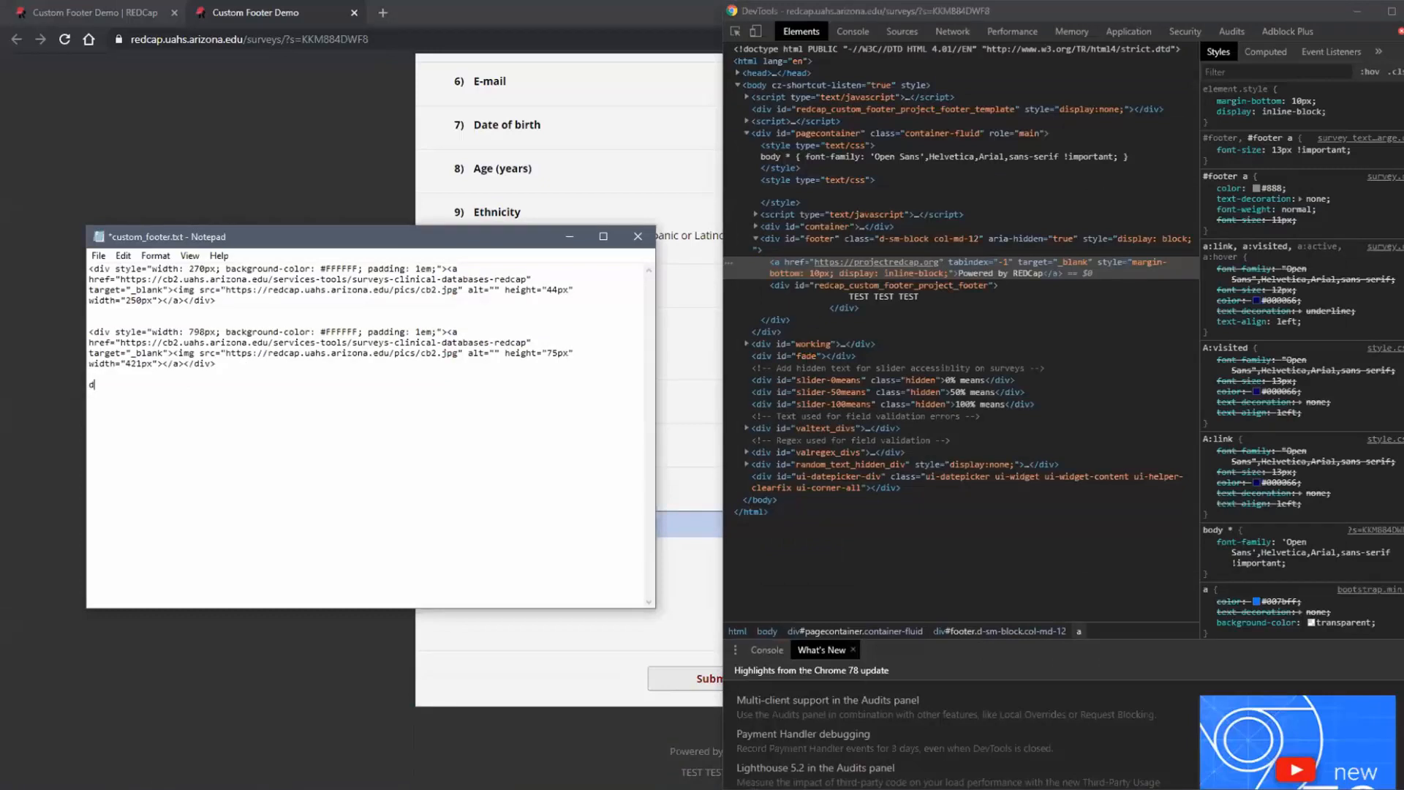
type("iv#footer")
type("d-dm-bl")
type("ock")
type(".col")
type("-md")
type("-12")
type(" a")
- Give the footer selector in custom_footer.txt a declaration block containing "display: none;"
type("{")
type("}")
type("display: ")
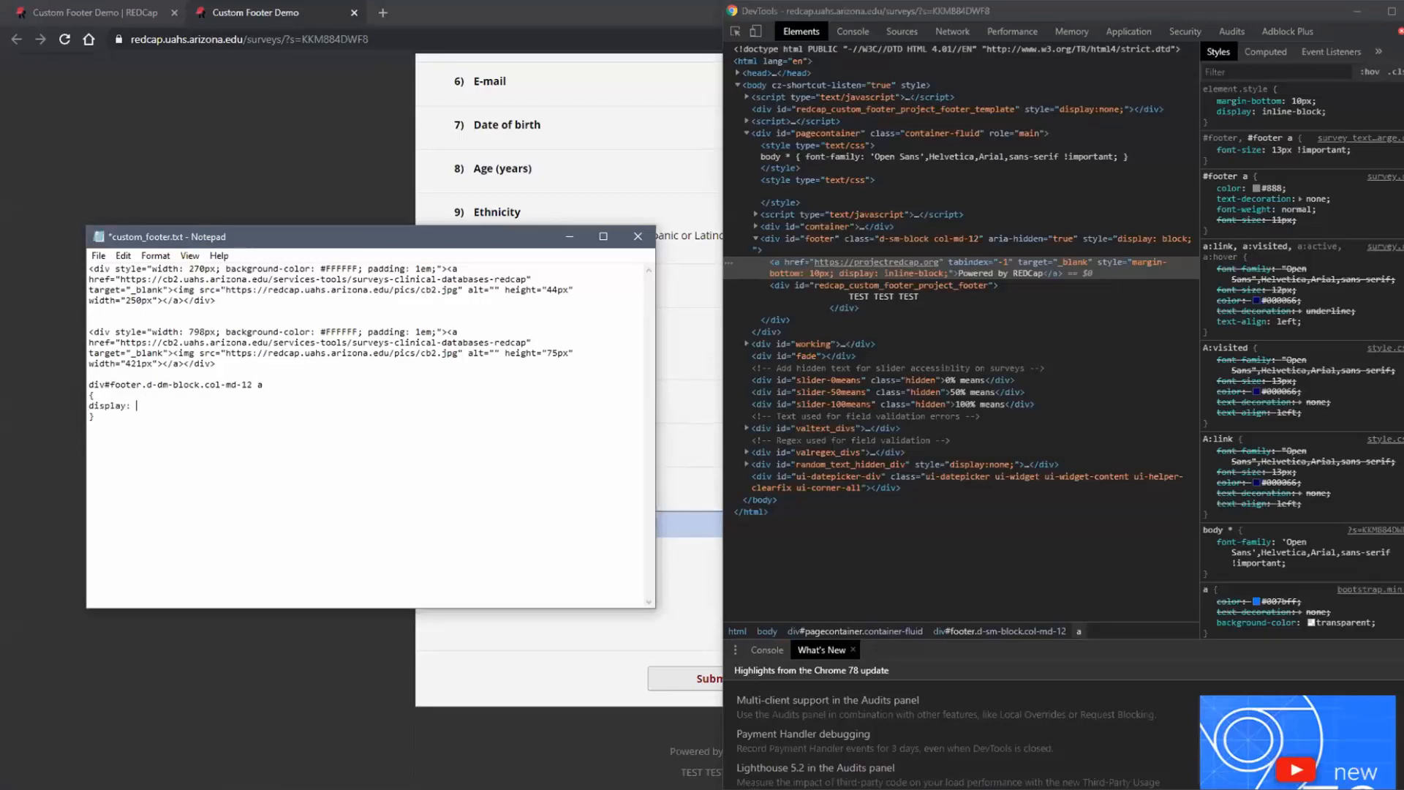
type("none;")
- Set the "Powered by REDCap" link's display style to none in DevTools and check the effect on the survey page
left_click(1285, 110)
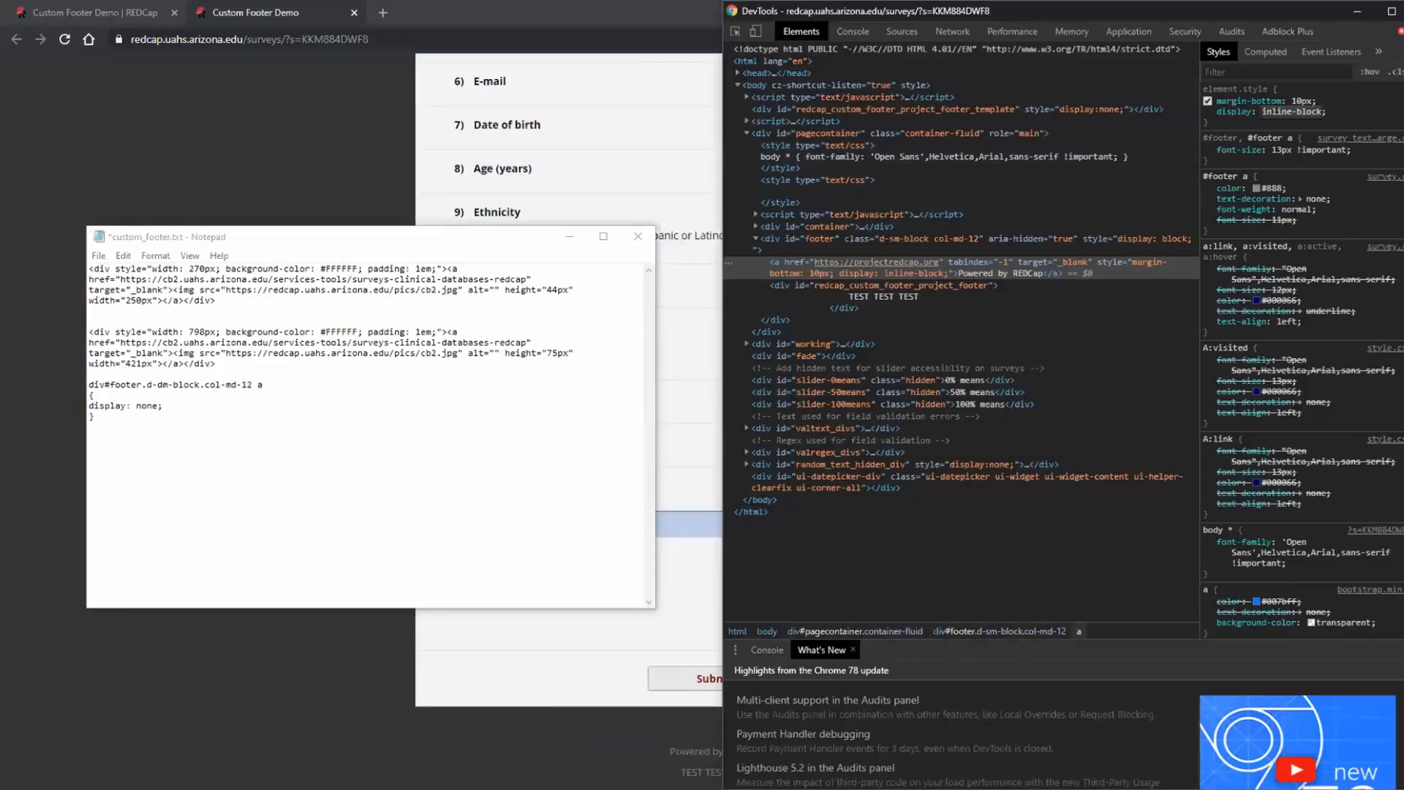
type("none")
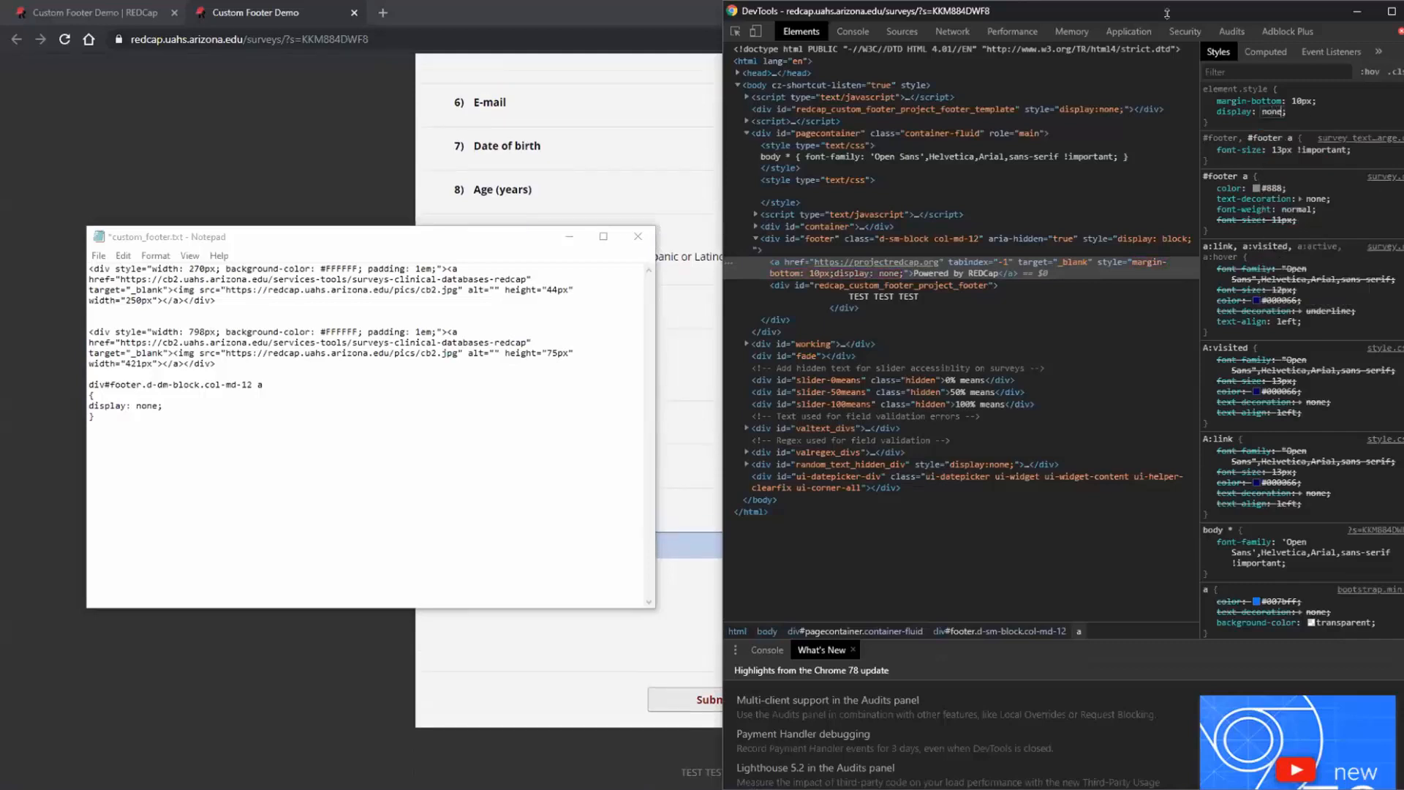
left_click(670, 763)
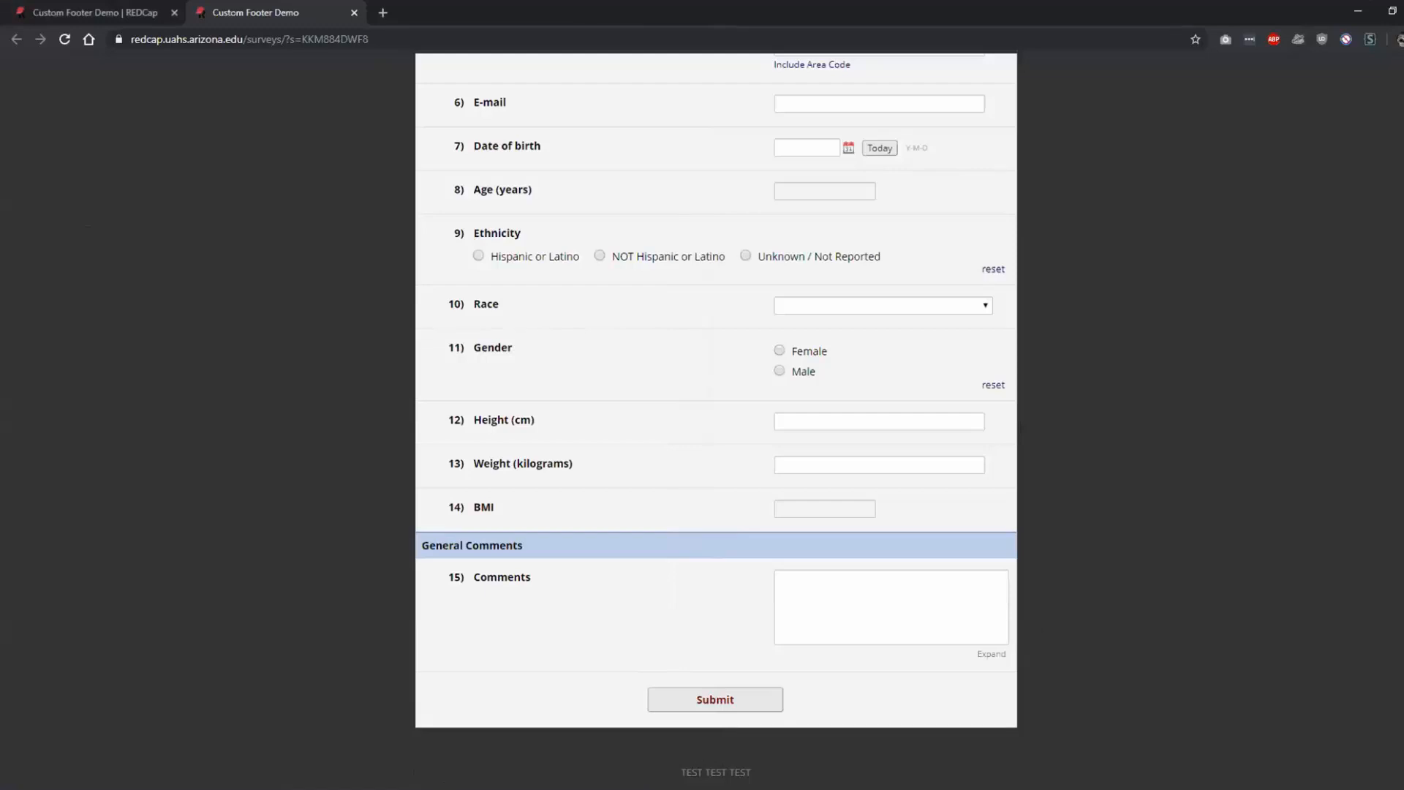
- Copy the complete footer-hiding CSS rule from custom_footer.txt in Notepad
key("alt+Tab")
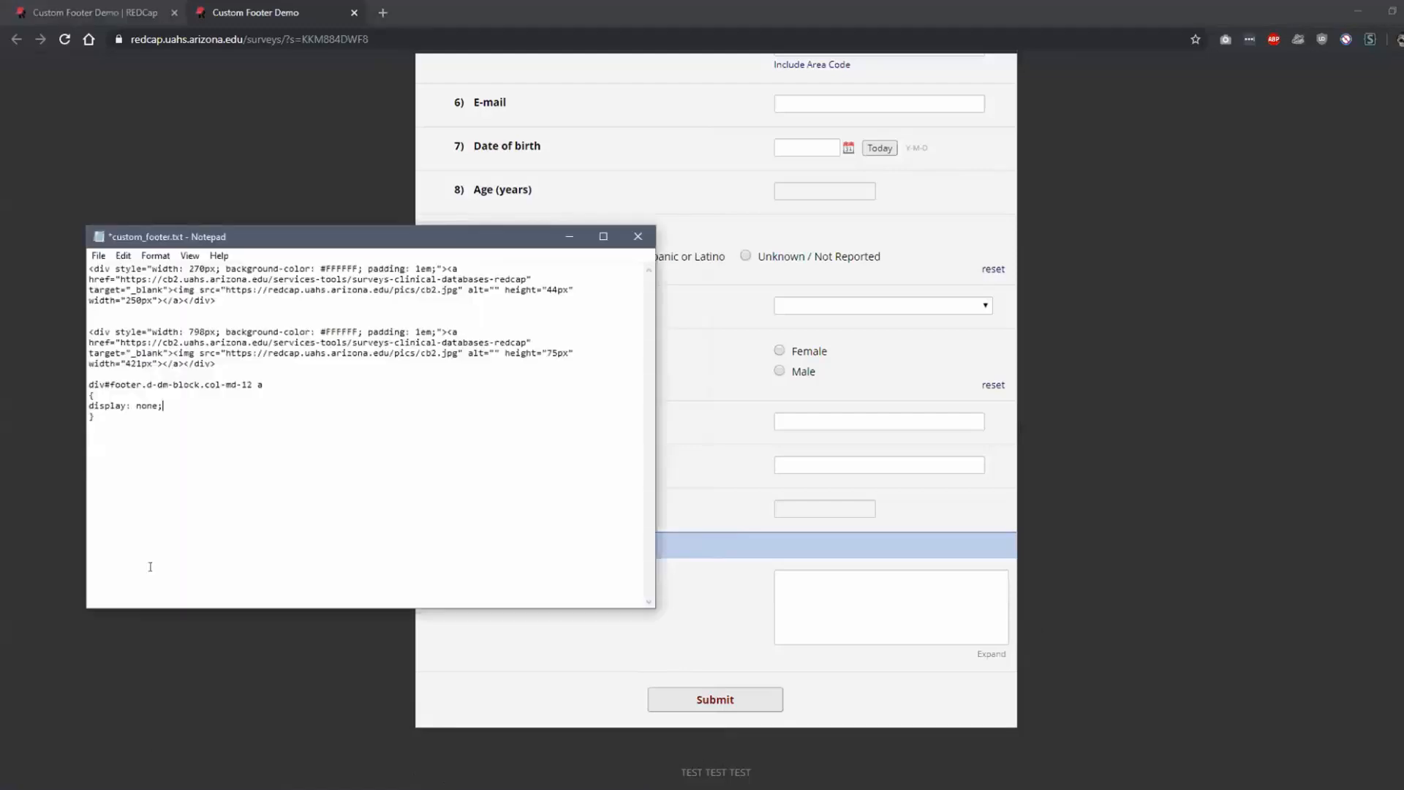
left_click_drag(150, 567, 79, 382)
key("ctrl+c")
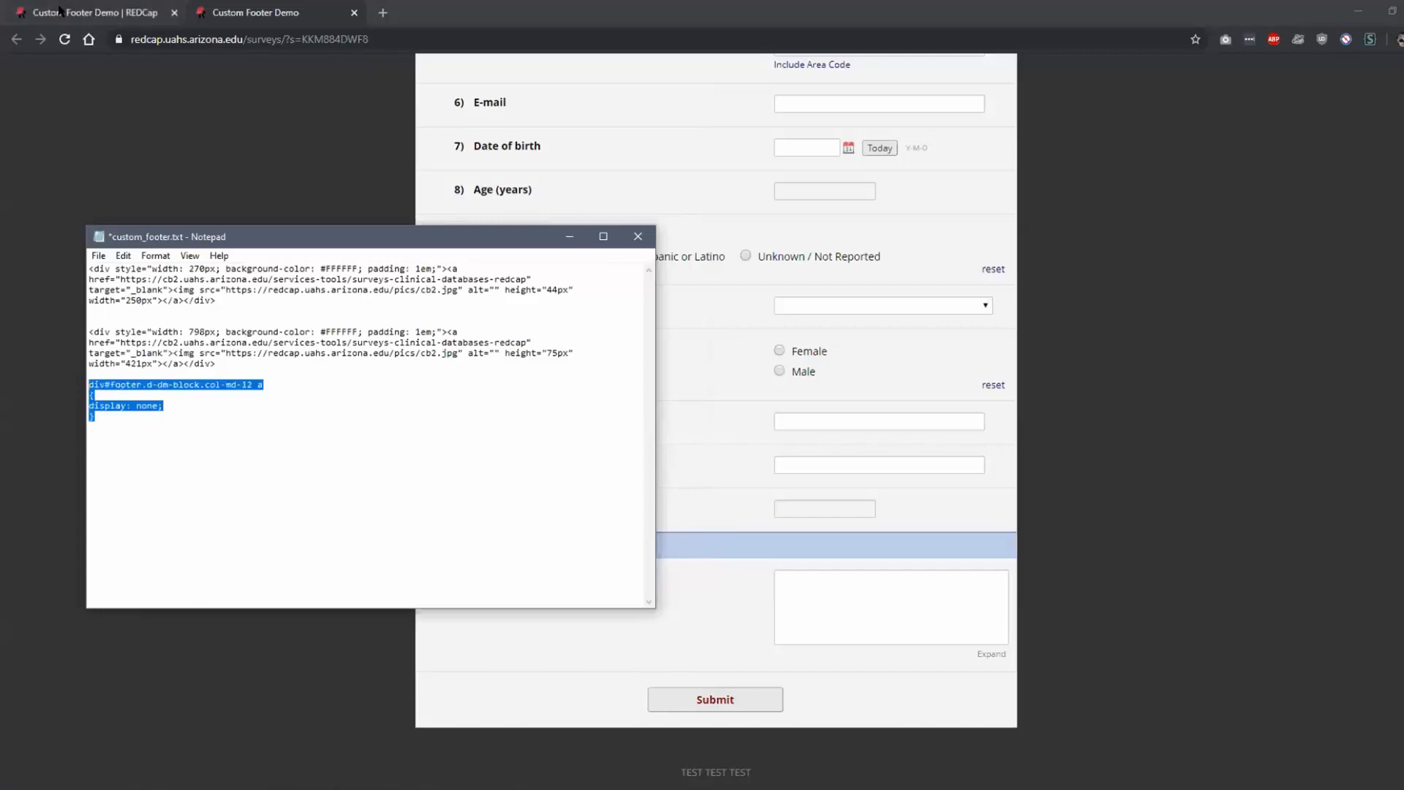
- Enable the REDCap CSS Injector v1.1.0 external module for the Custom Footer Demo project and open its configuration
left_click(95, 13)
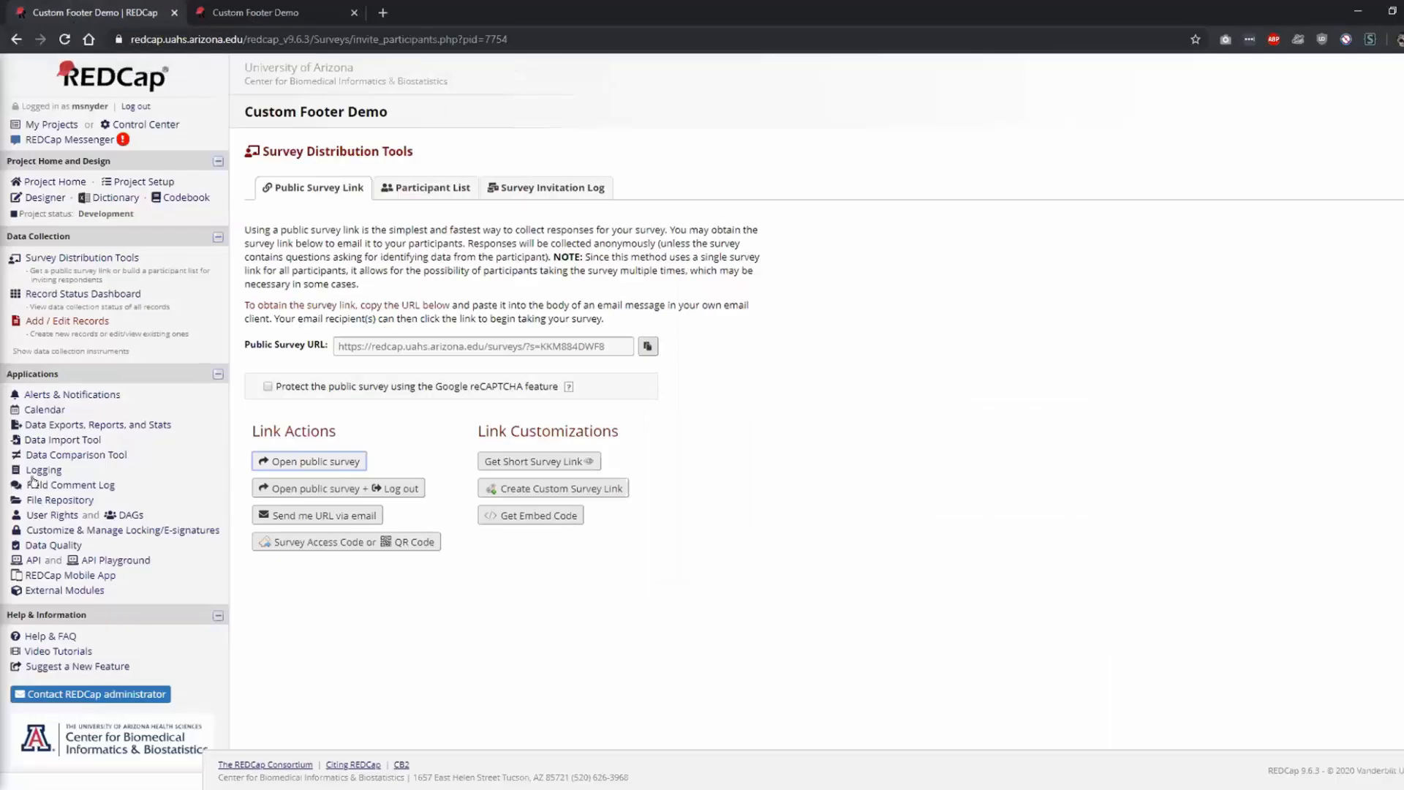
left_click(51, 590)
left_click(267, 350)
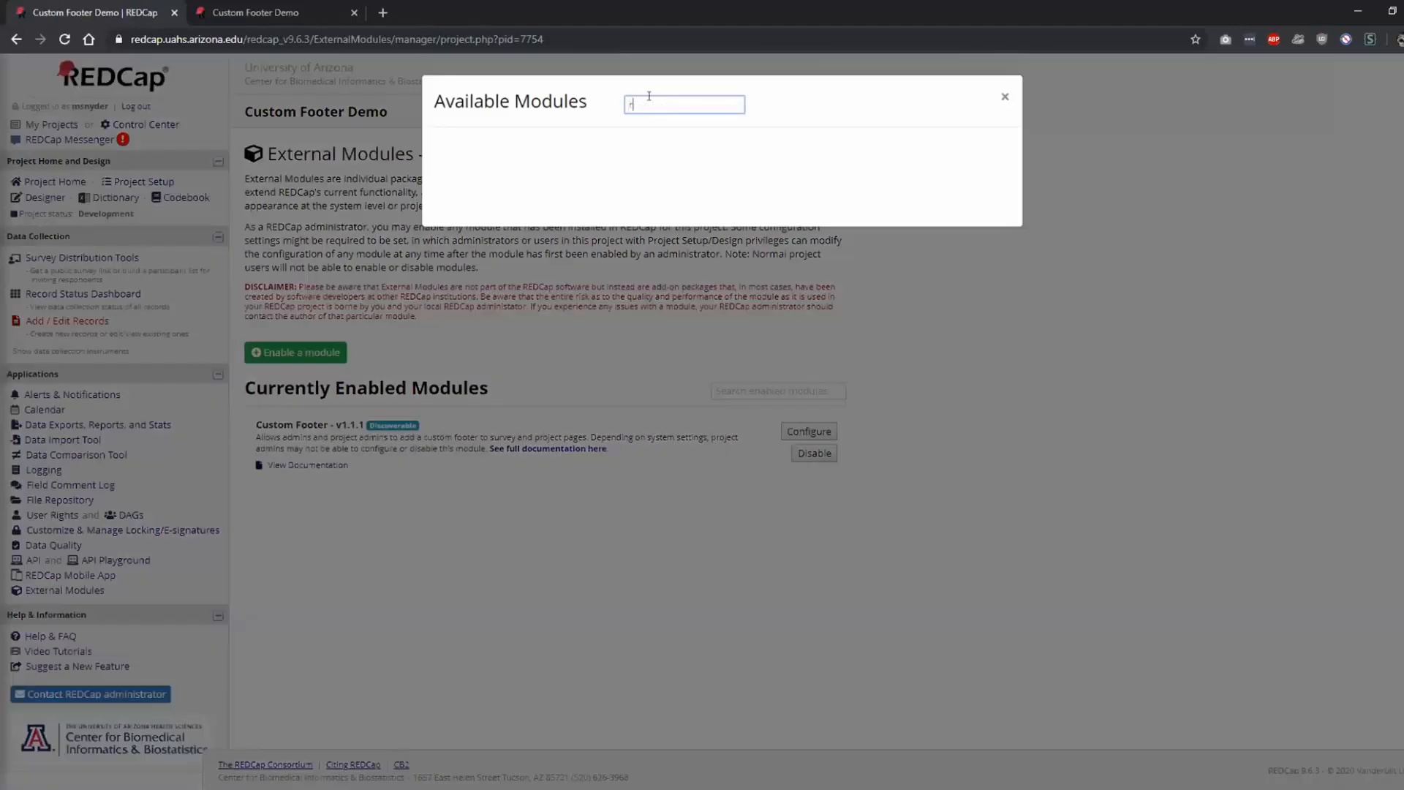
type("c")
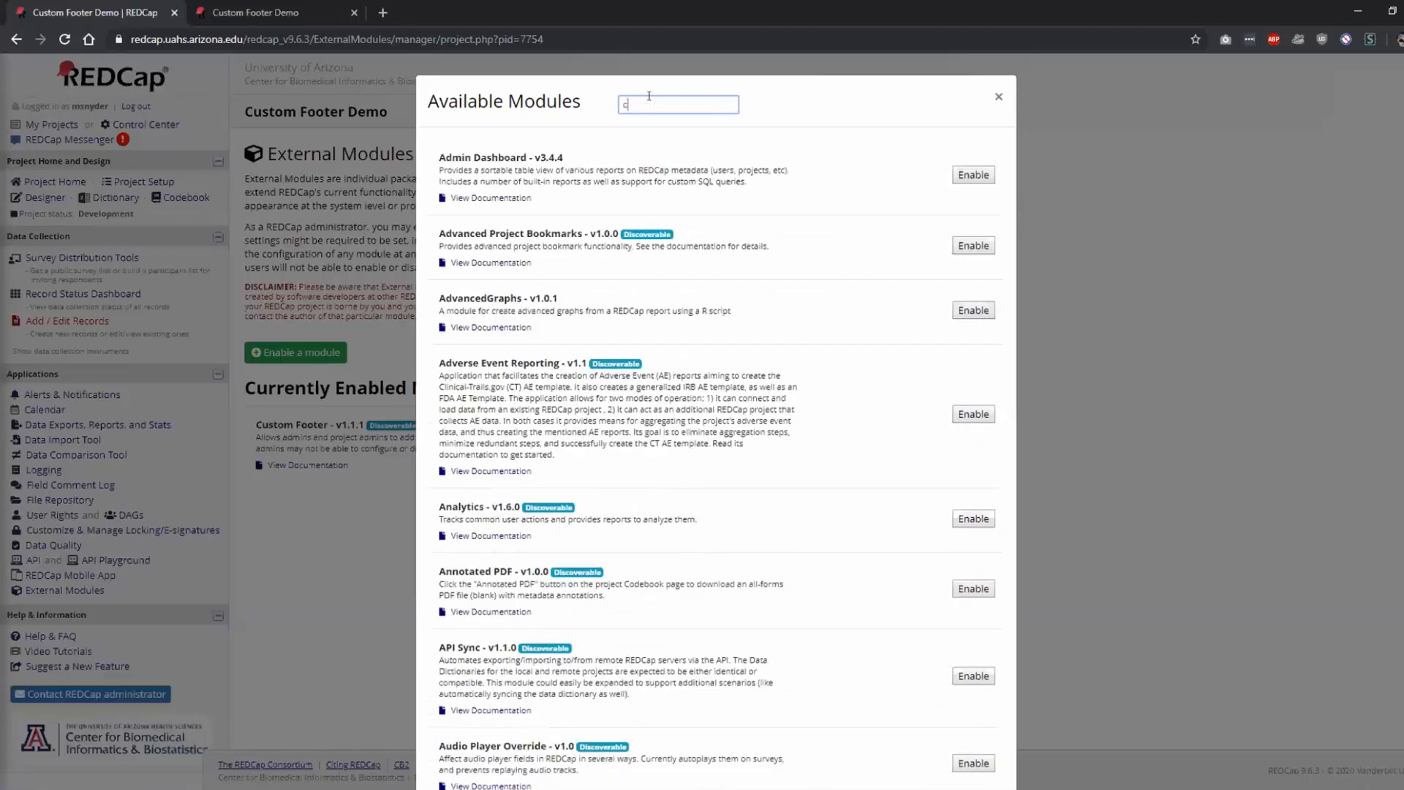
type("ss")
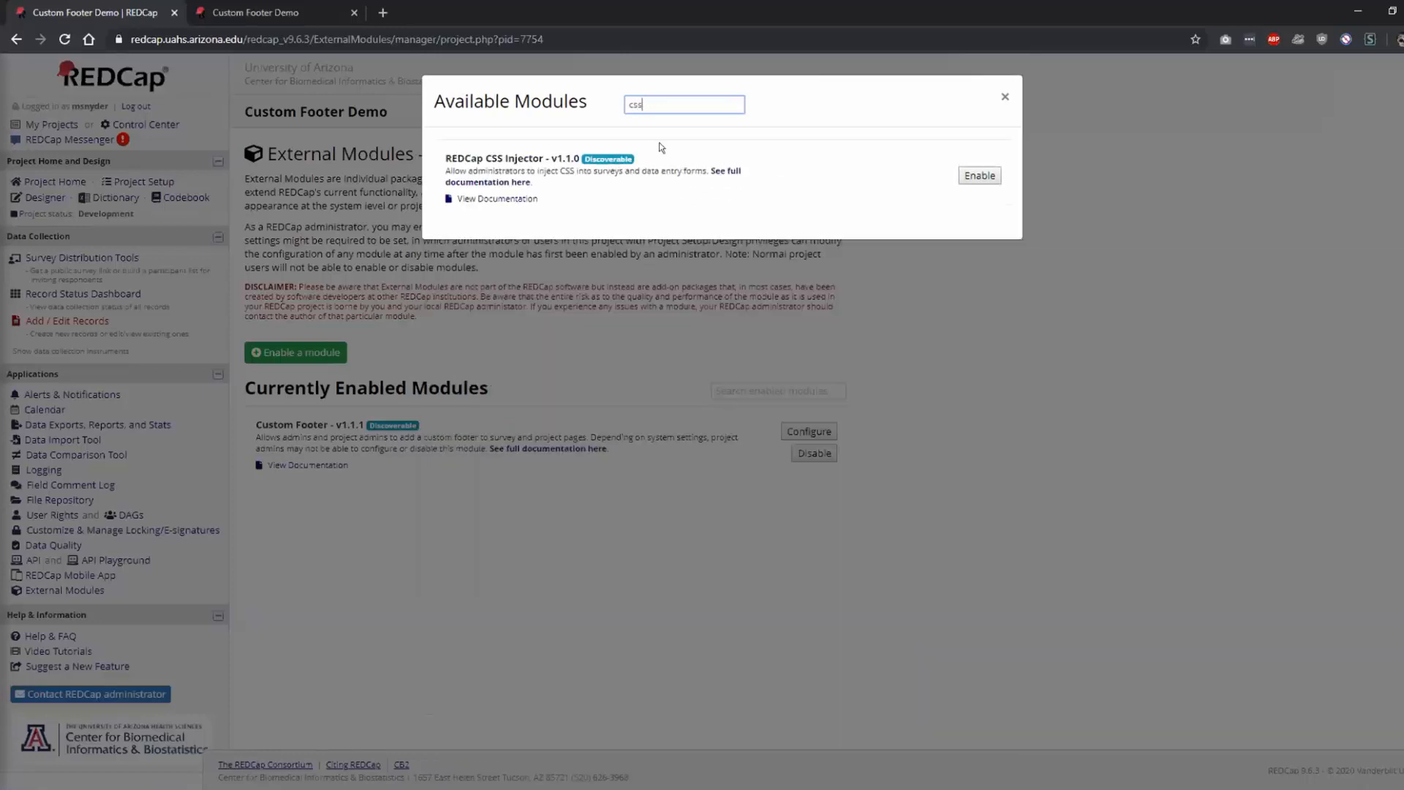
left_click(976, 178)
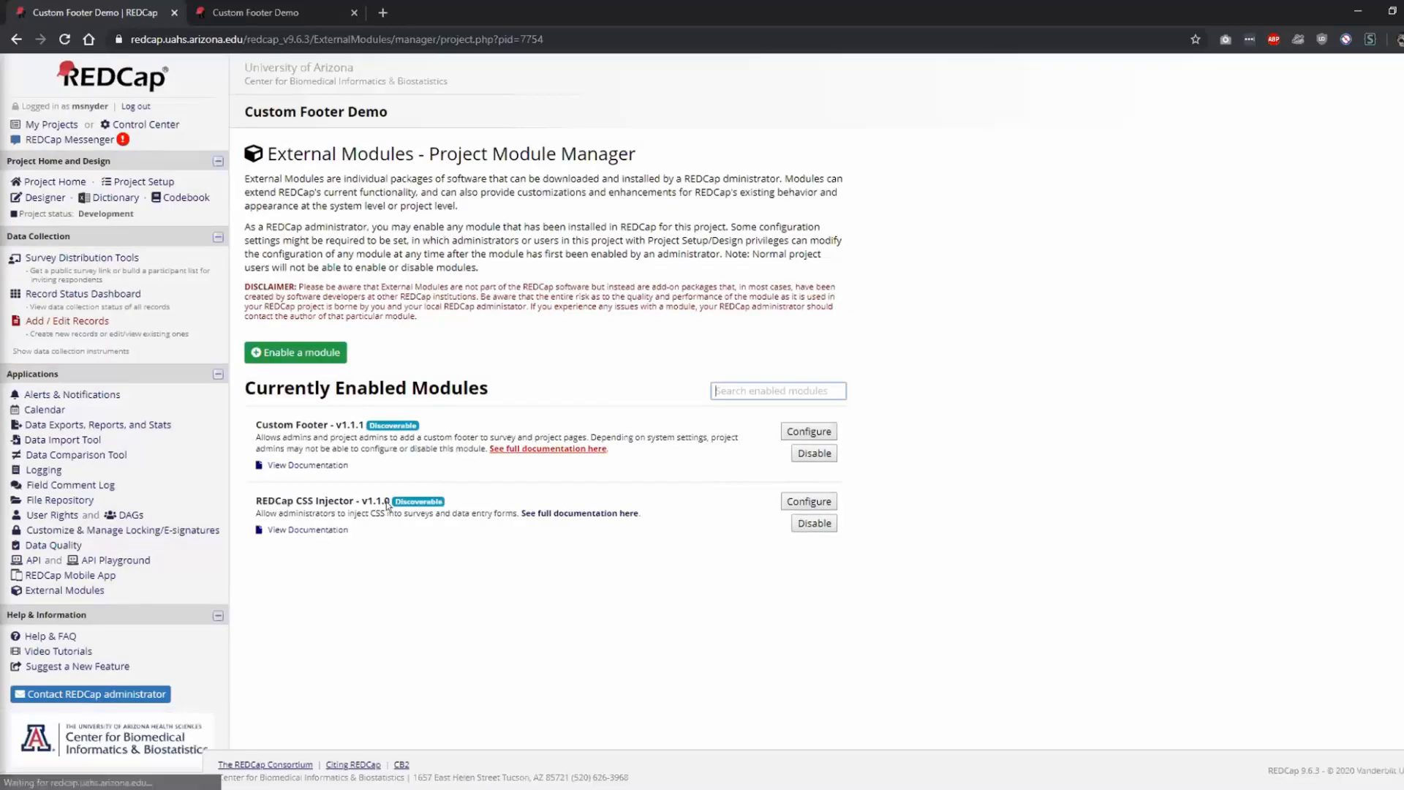
left_click(784, 500)
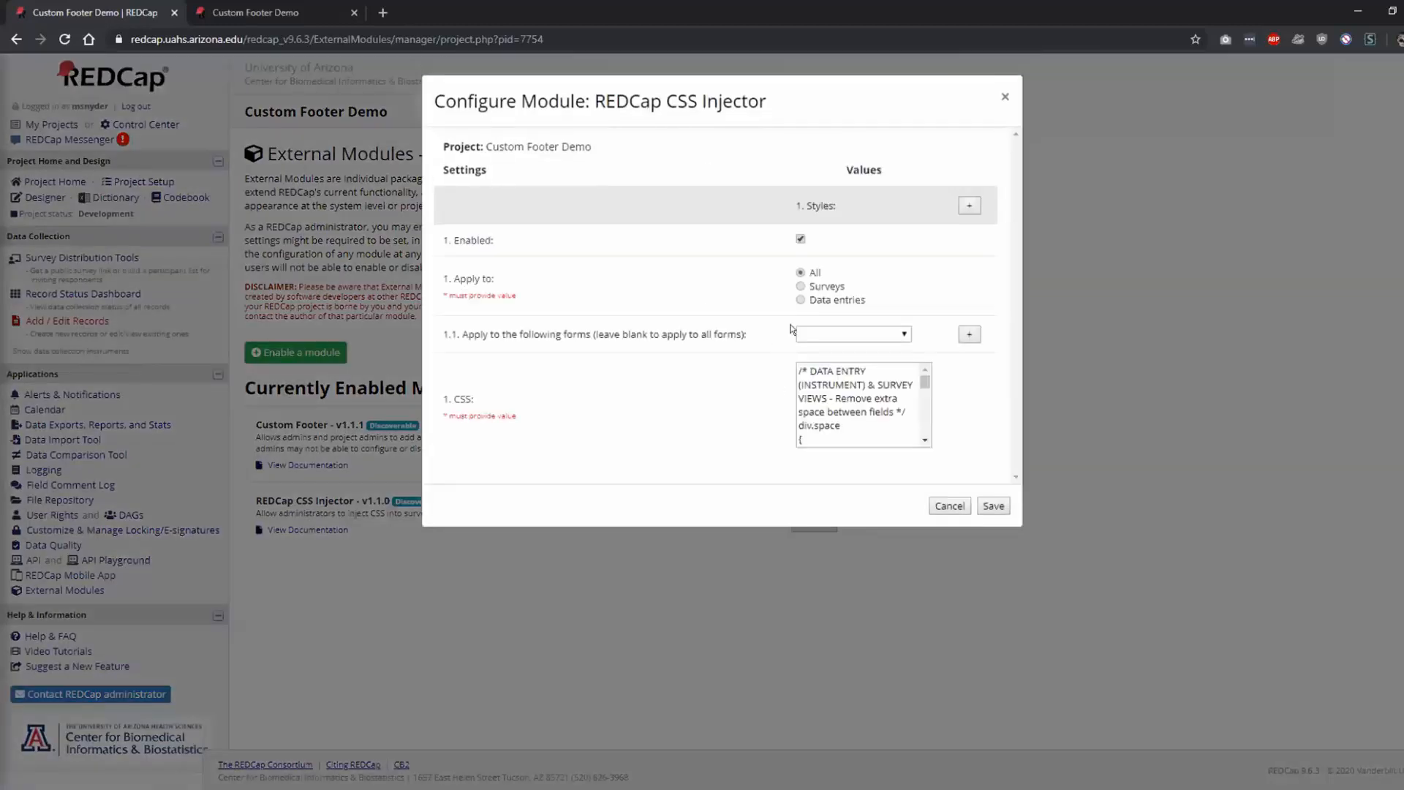
- Append the copied footer-hiding rule to the module's CSS with Apply to set to All, save, and recheck the reloaded survey page
left_click(802, 286)
left_click(800, 273)
left_click_drag(924, 378, 924, 431)
left_click(836, 439)
key("Return")
key("Return")
key("ctrl+v")
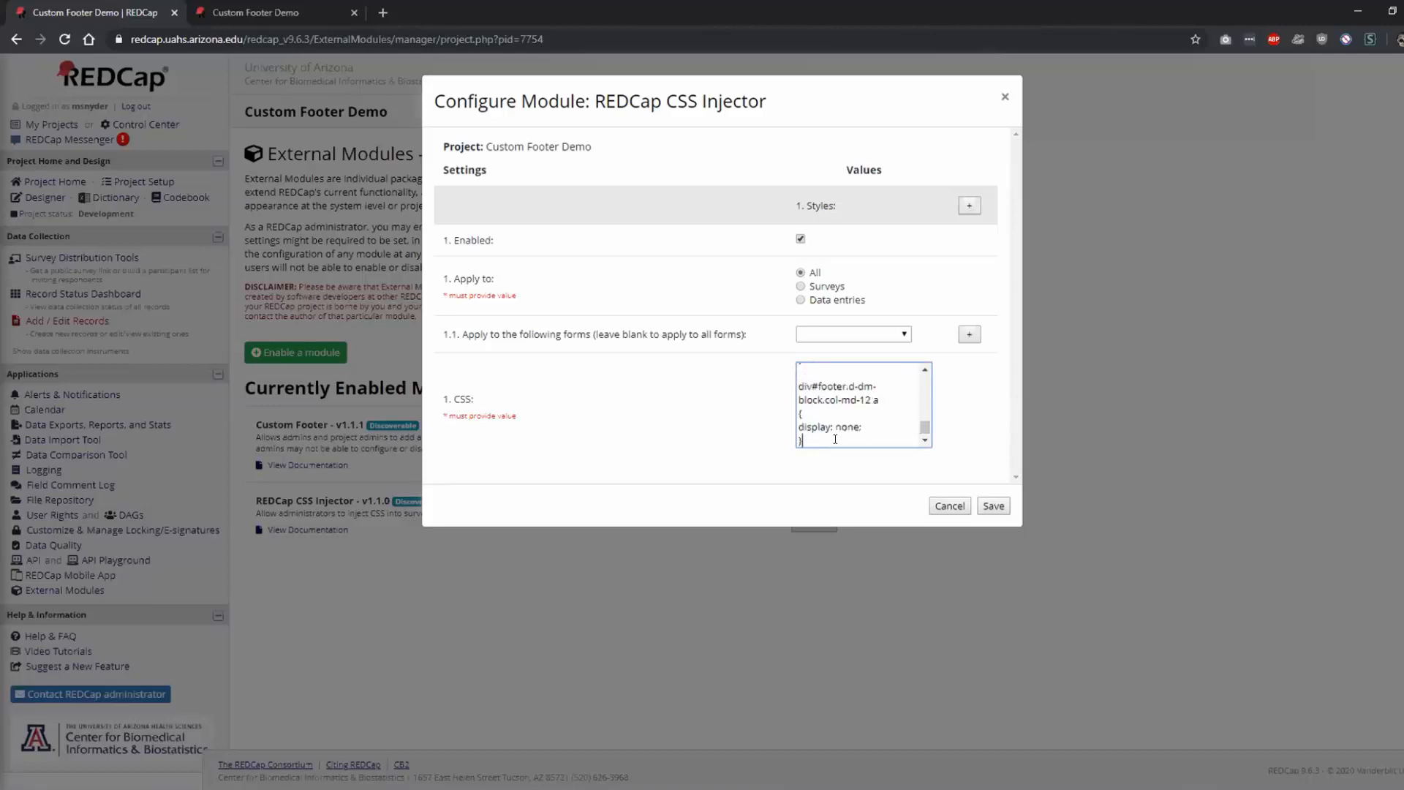
left_click(993, 506)
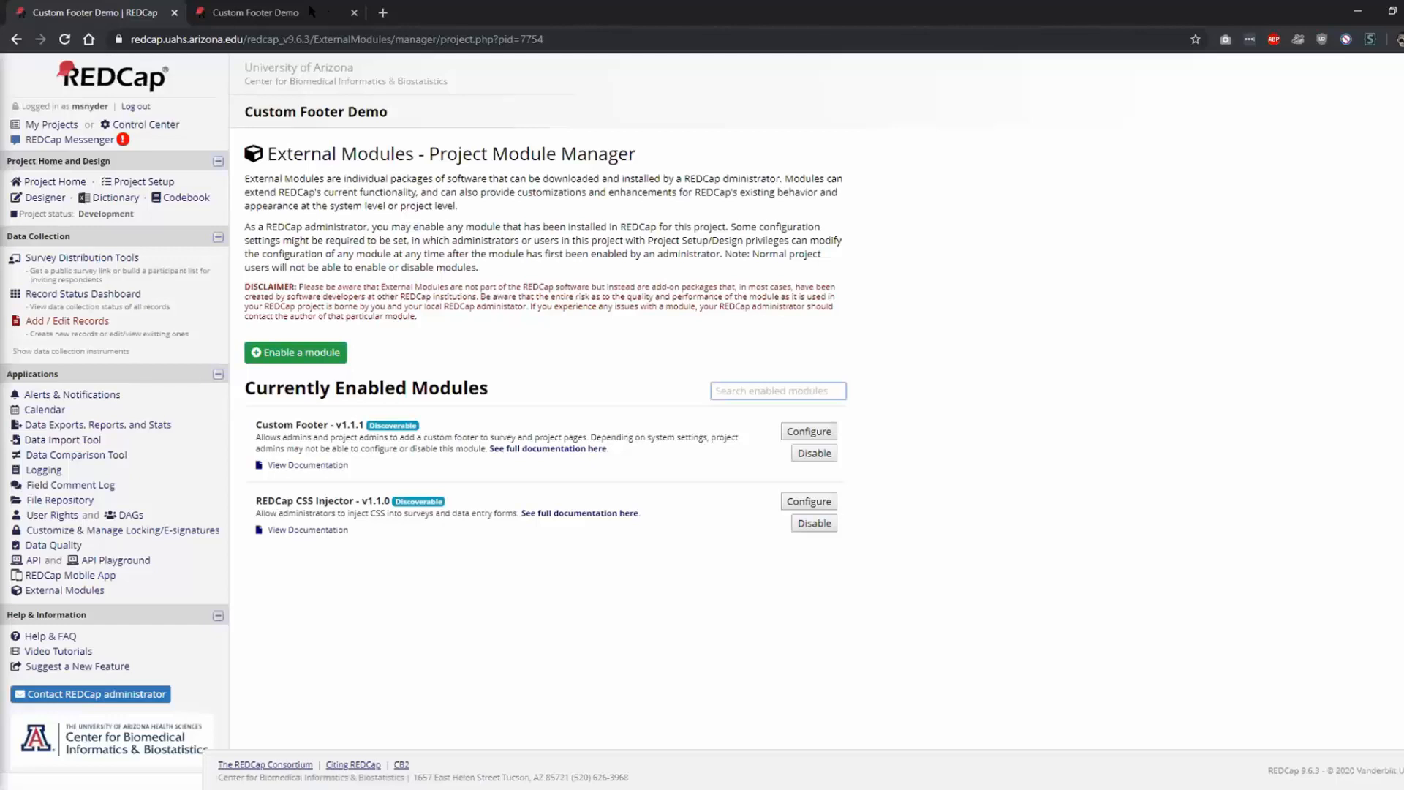
left_click(311, 11)
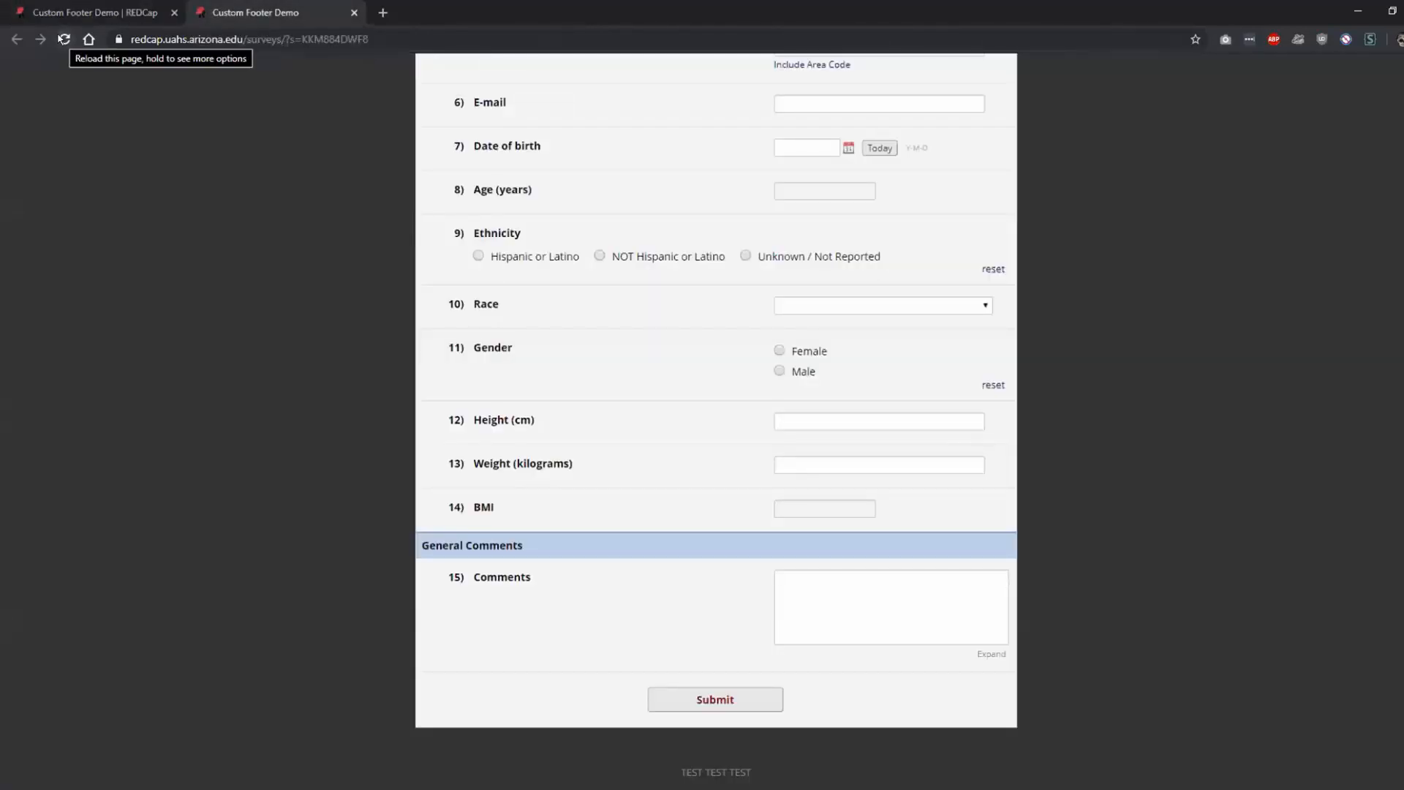
left_click(63, 38)
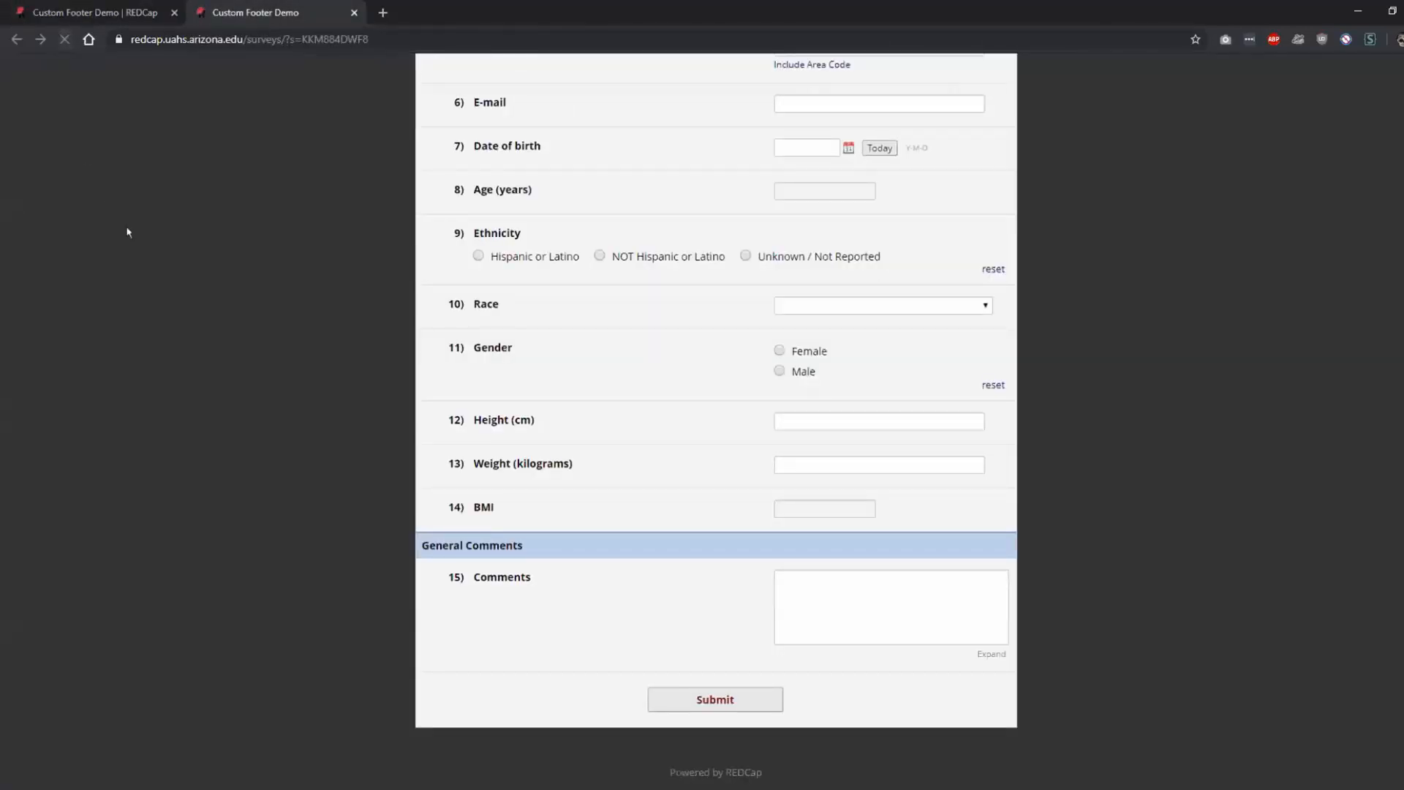
- Add !important to the footer rule's "display: none" declaration in the REDCap CSS Injector configuration and save it
left_click(95, 12)
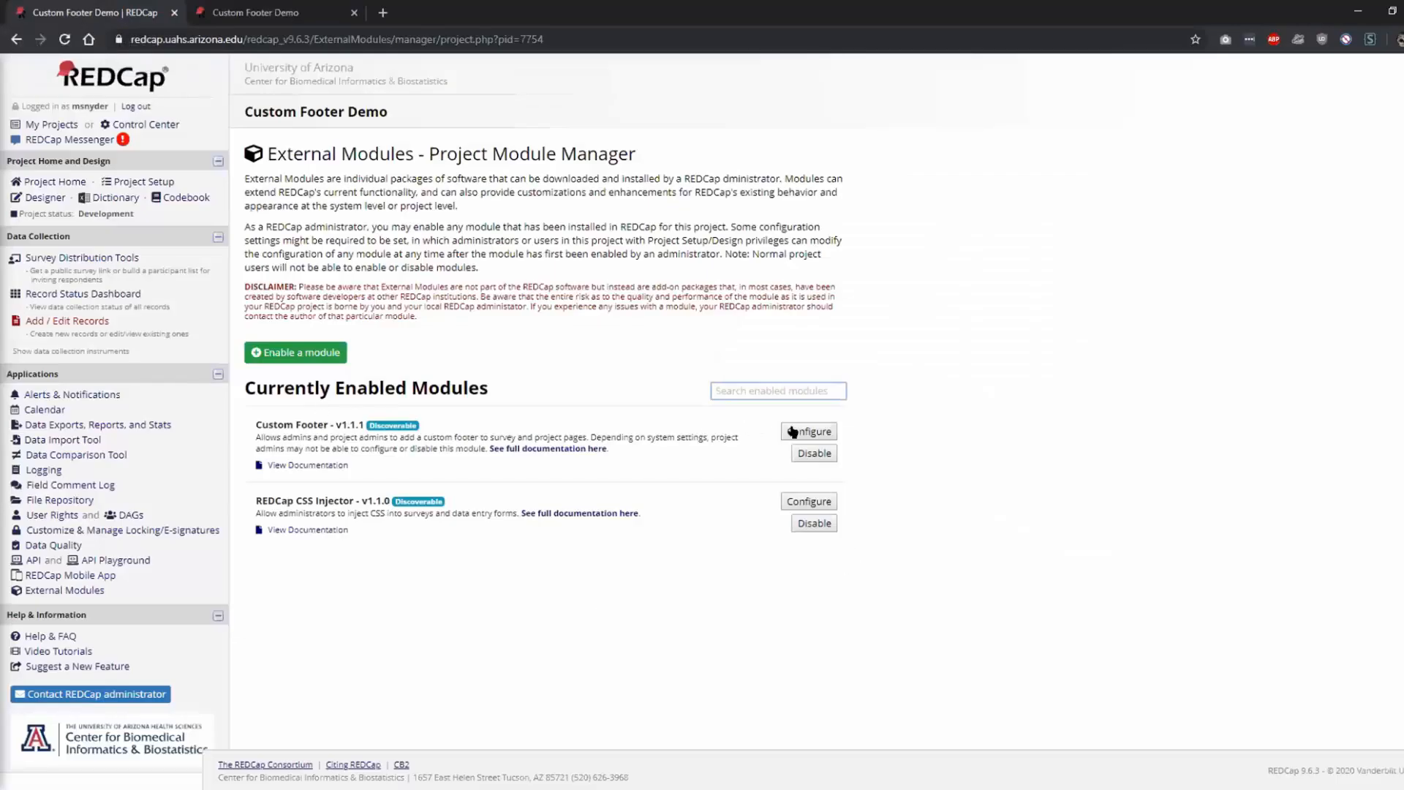
left_click(801, 498)
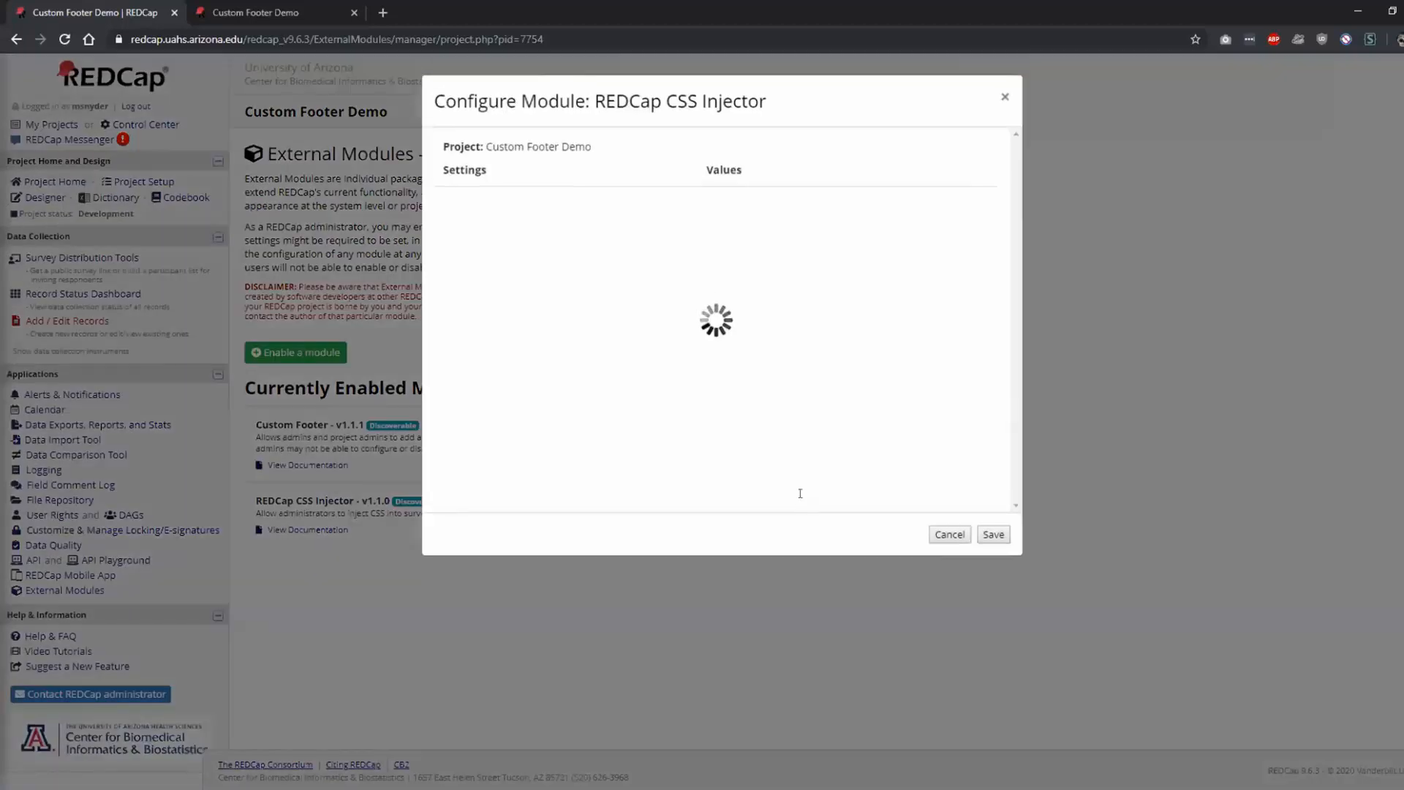
scroll(853, 411, "down", 6)
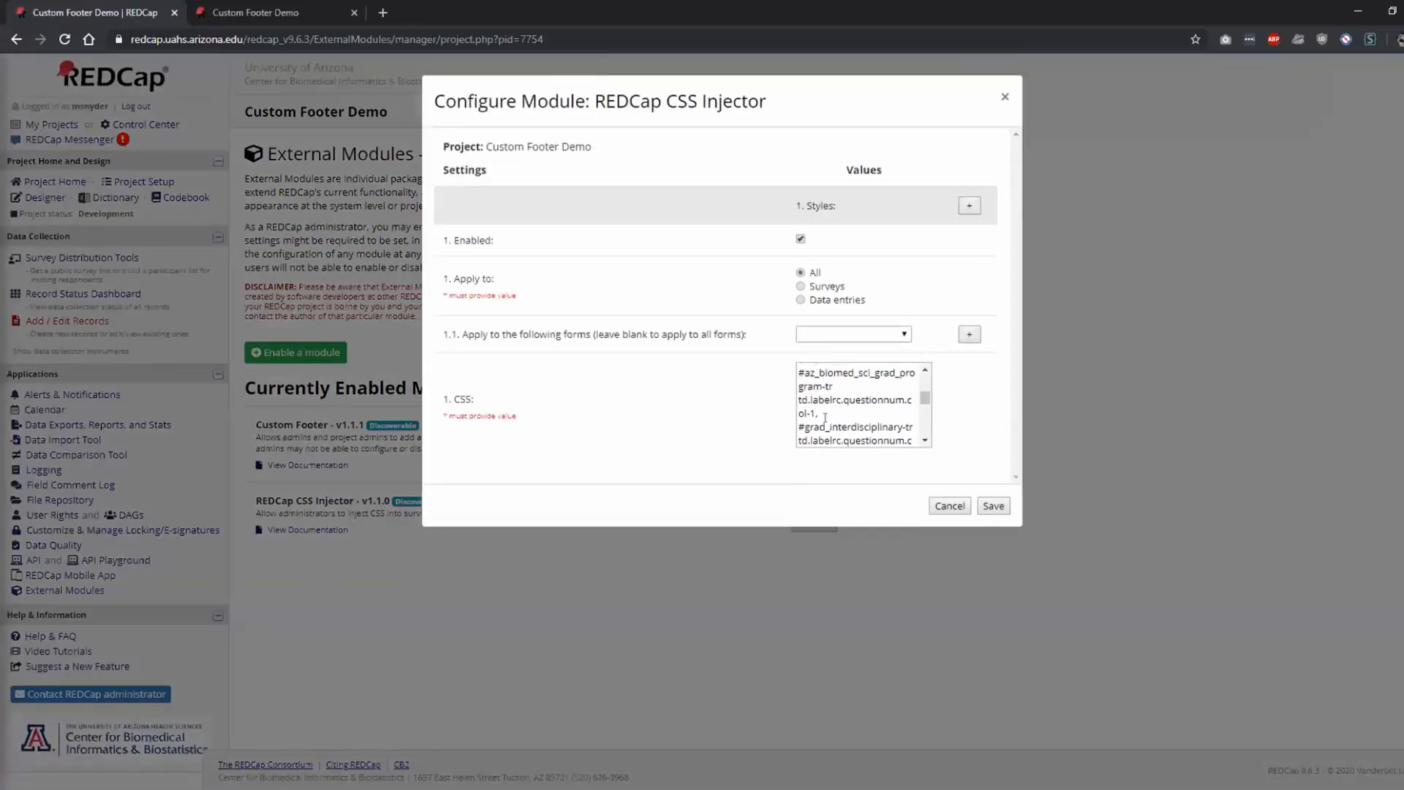
left_click_drag(925, 402, 914, 439)
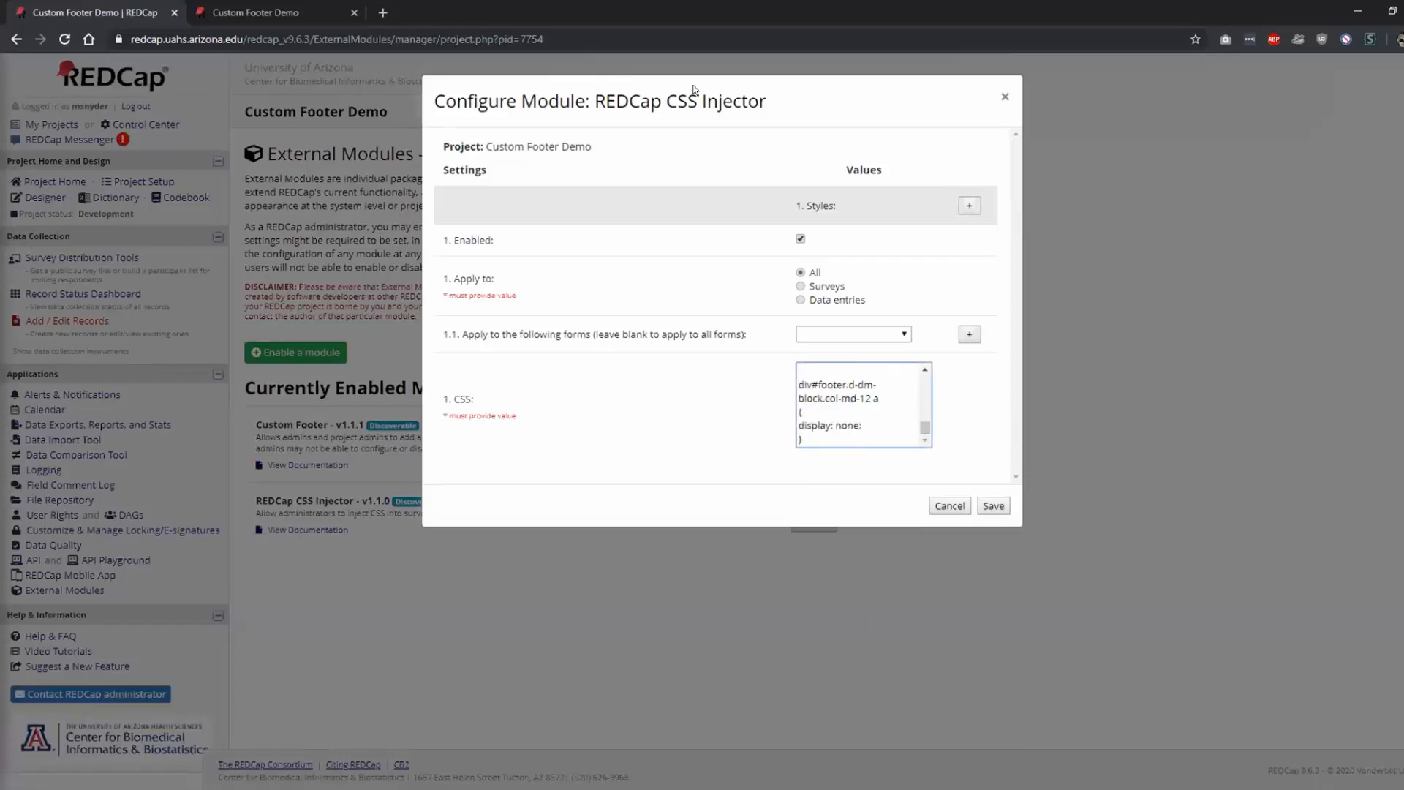
left_click(862, 425)
key("BackSpace")
type("!important;")
left_click(992, 507)
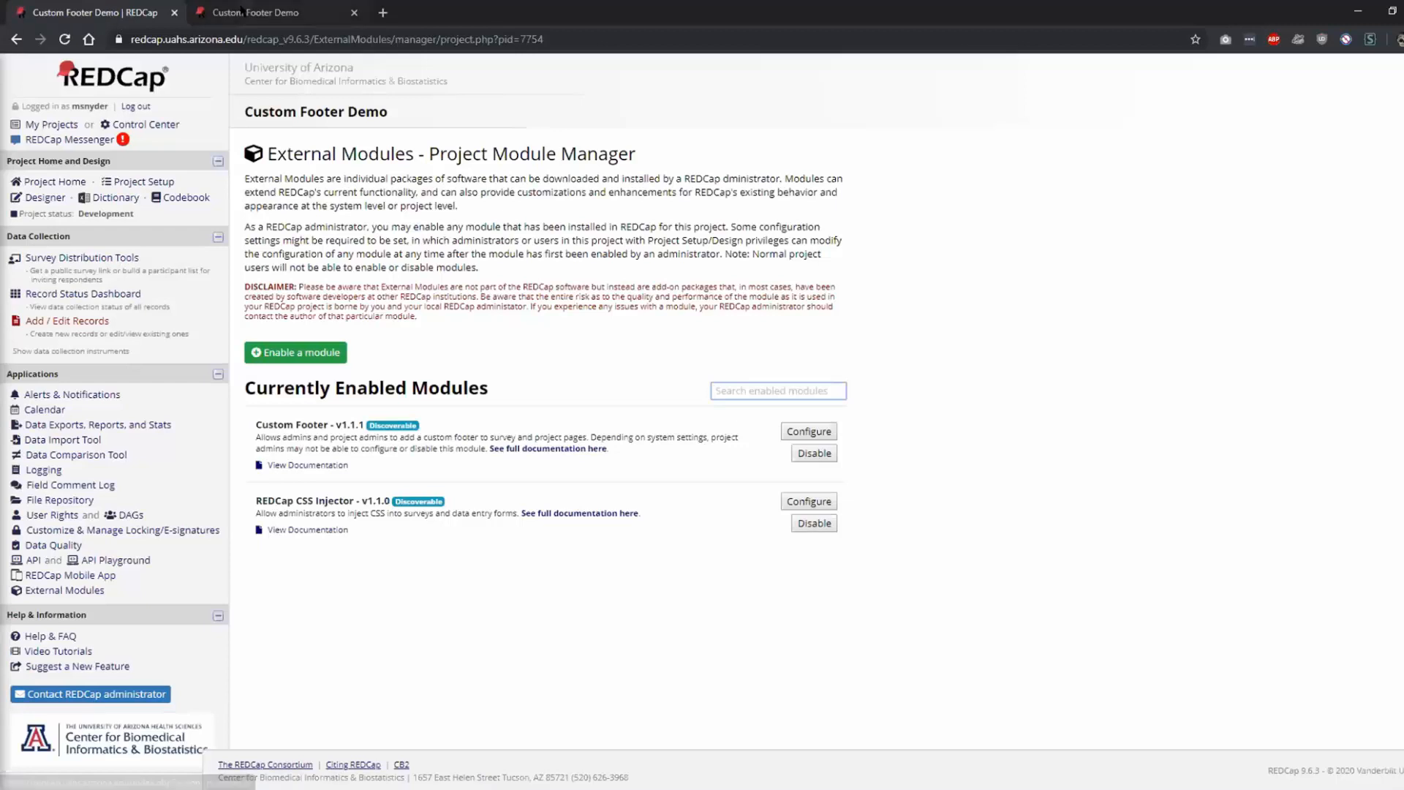
- Inspect the survey's "Powered by REDCap" link in DevTools to check its footer container's class names
left_click(241, 10)
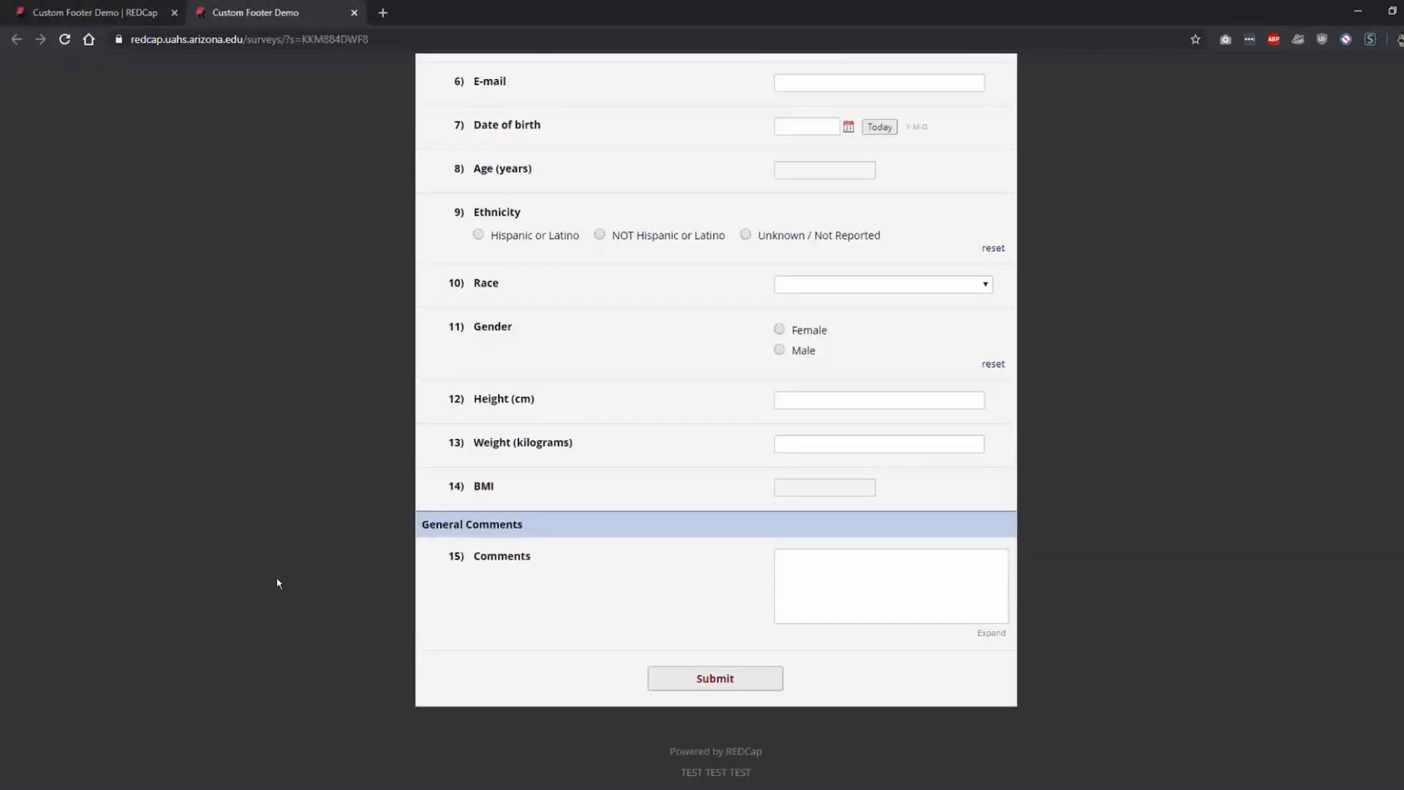
left_click(708, 749)
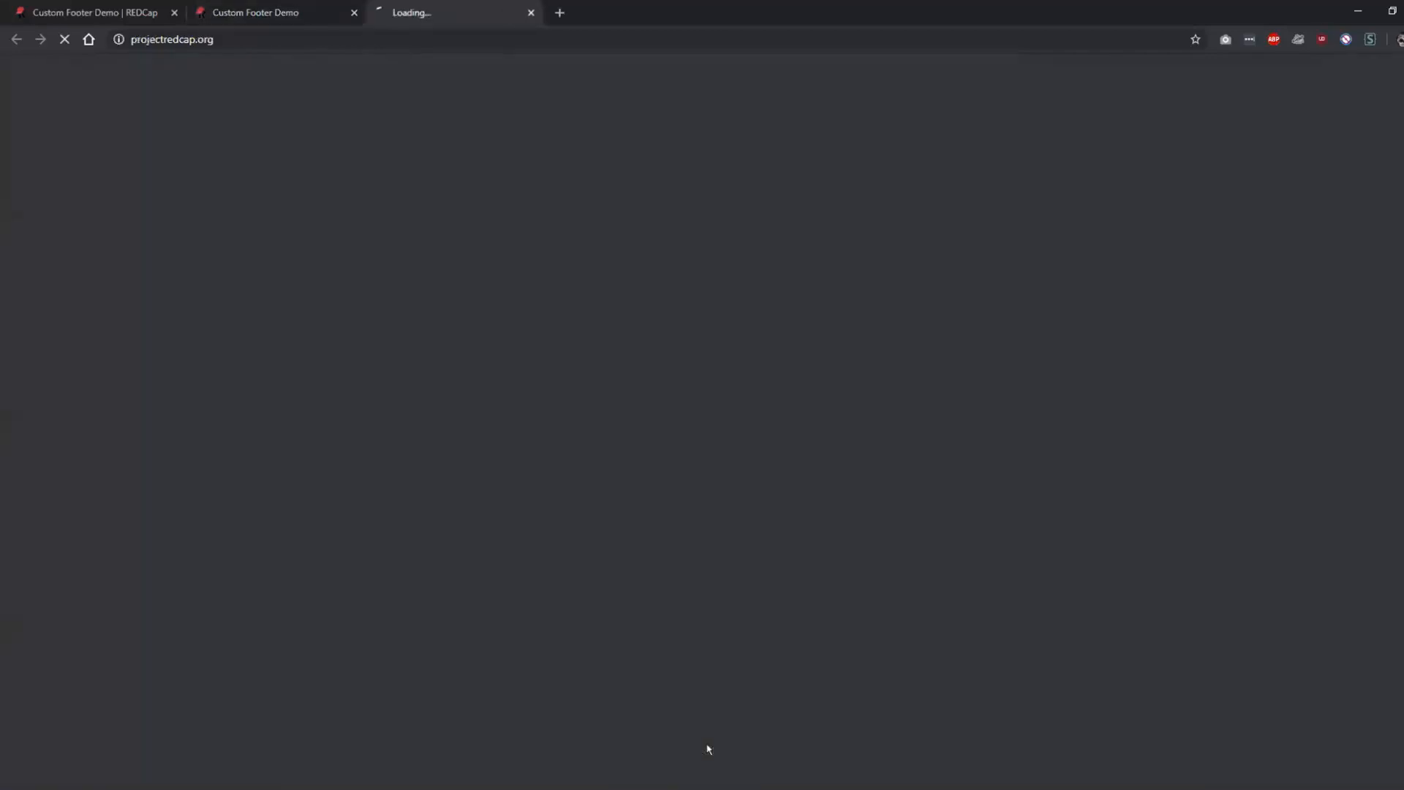
key("ctrl+w")
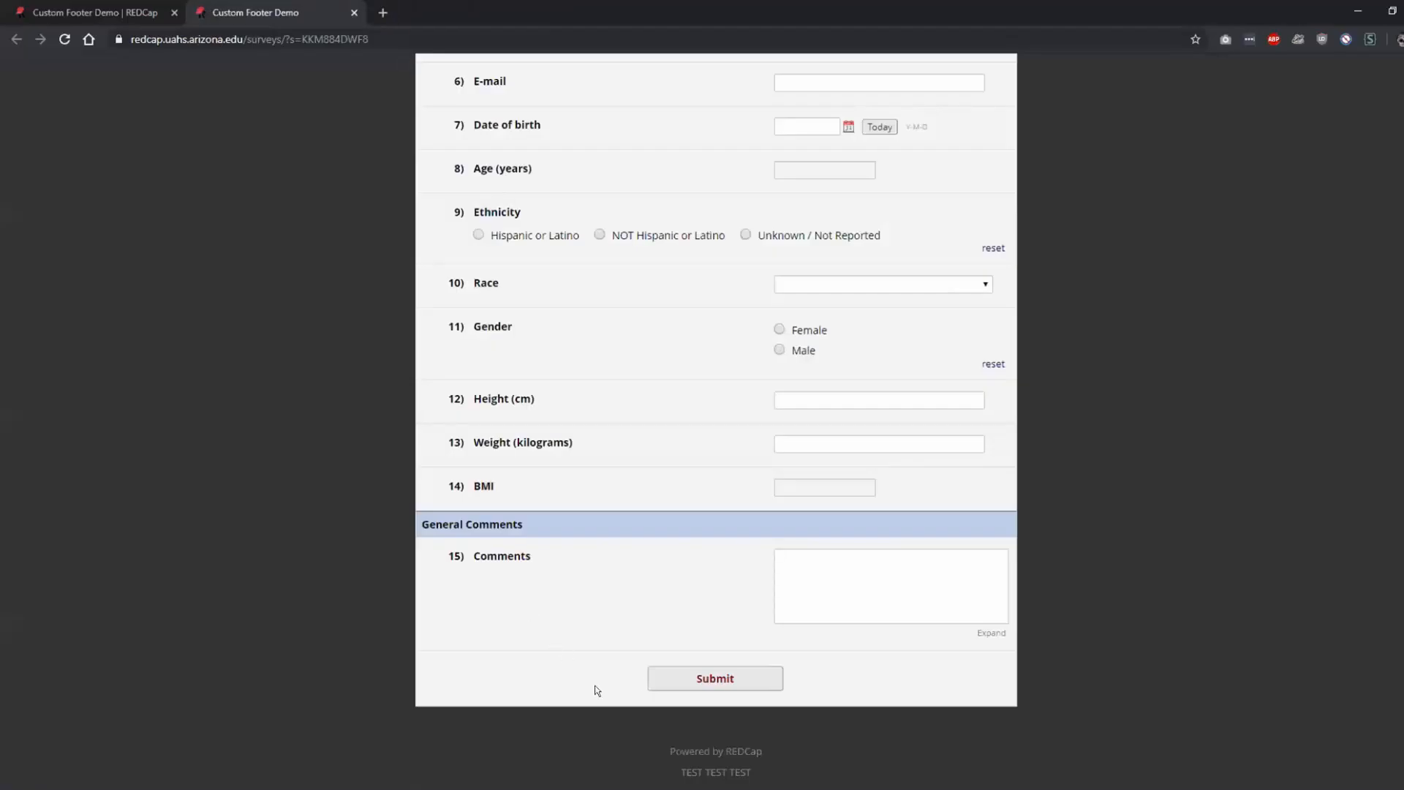
right_click(702, 751)
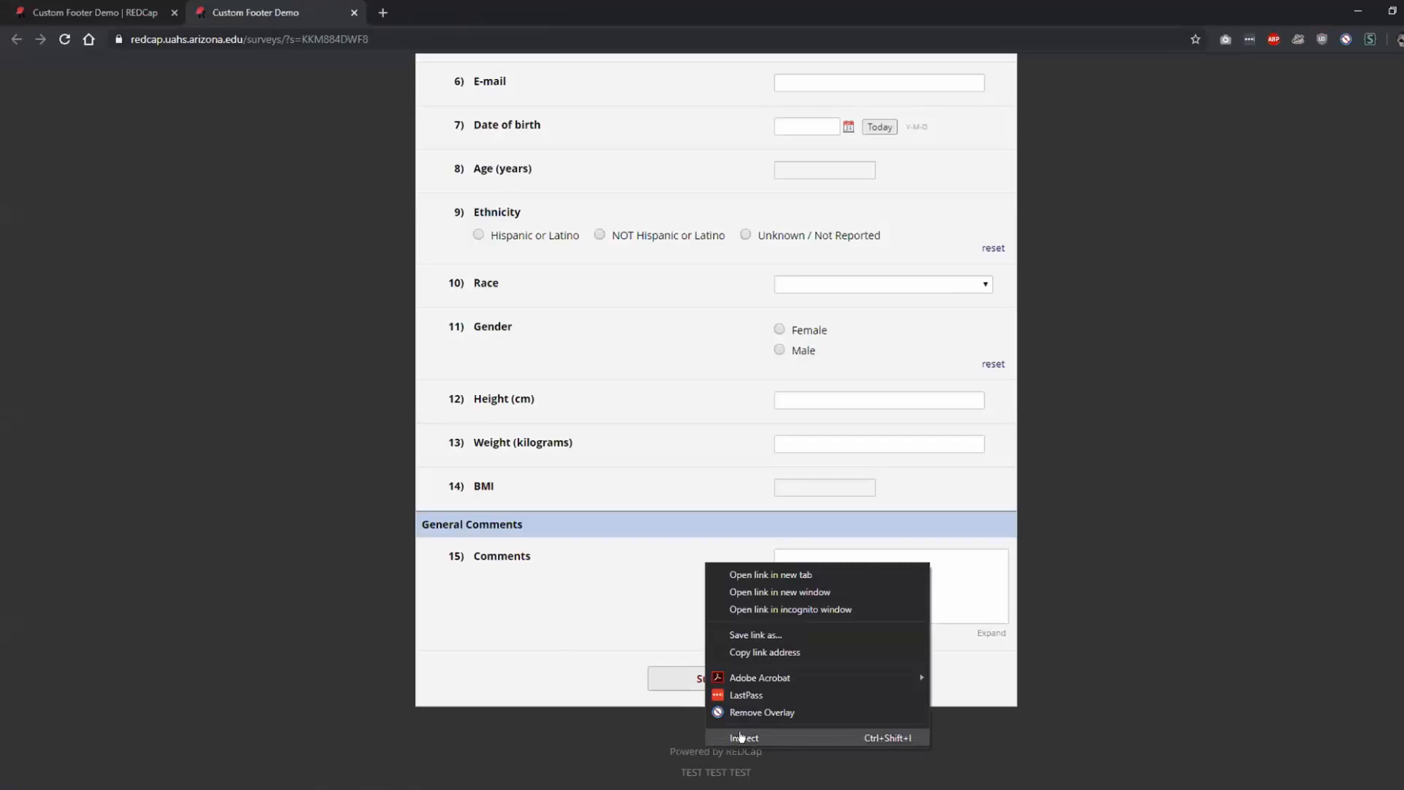
left_click(741, 737)
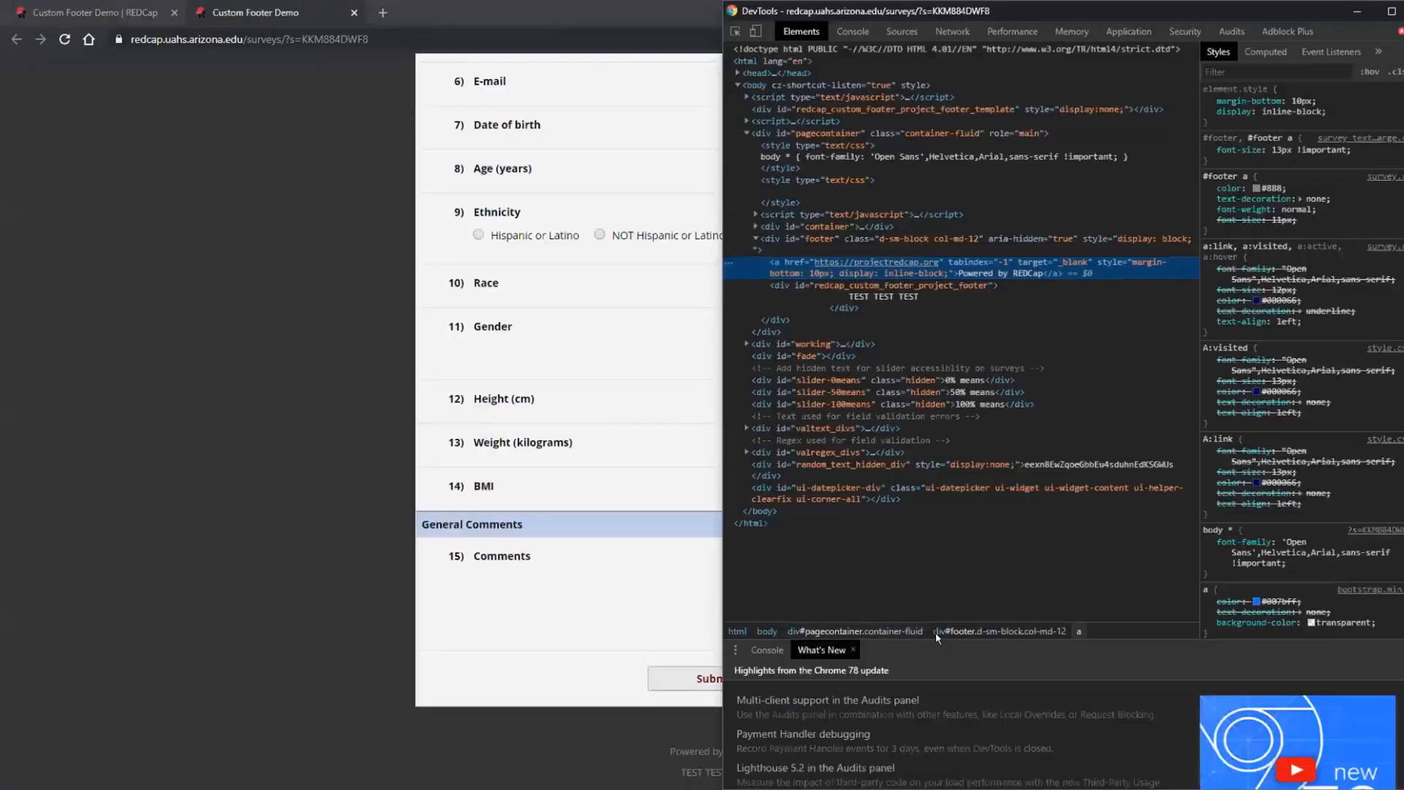
left_click(169, 785)
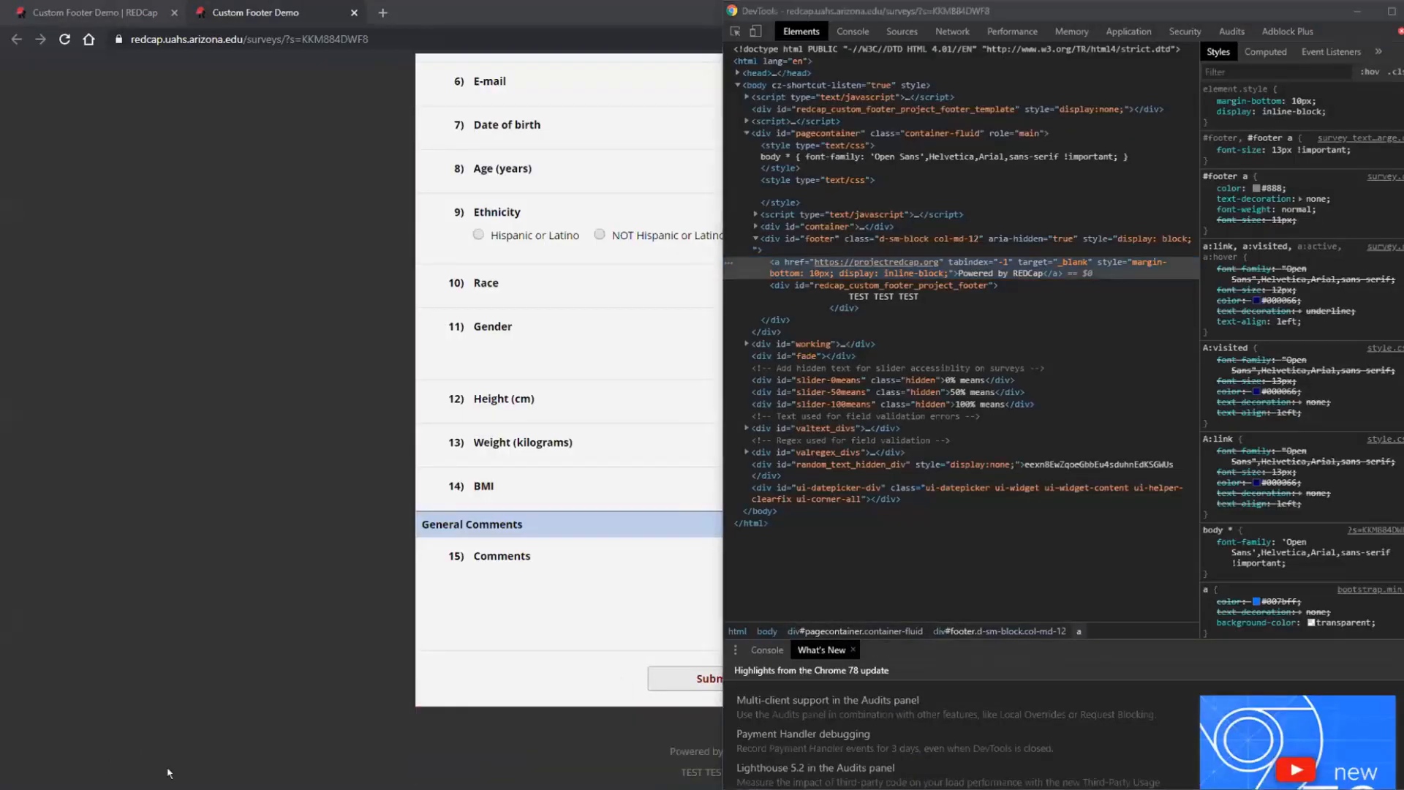
- Correct the CSS Injector footer selector's class to d-sm-block, save the configuration, and check the reloaded survey page
left_click(126, 22)
left_click(802, 500)
left_click_drag(926, 379, 925, 442)
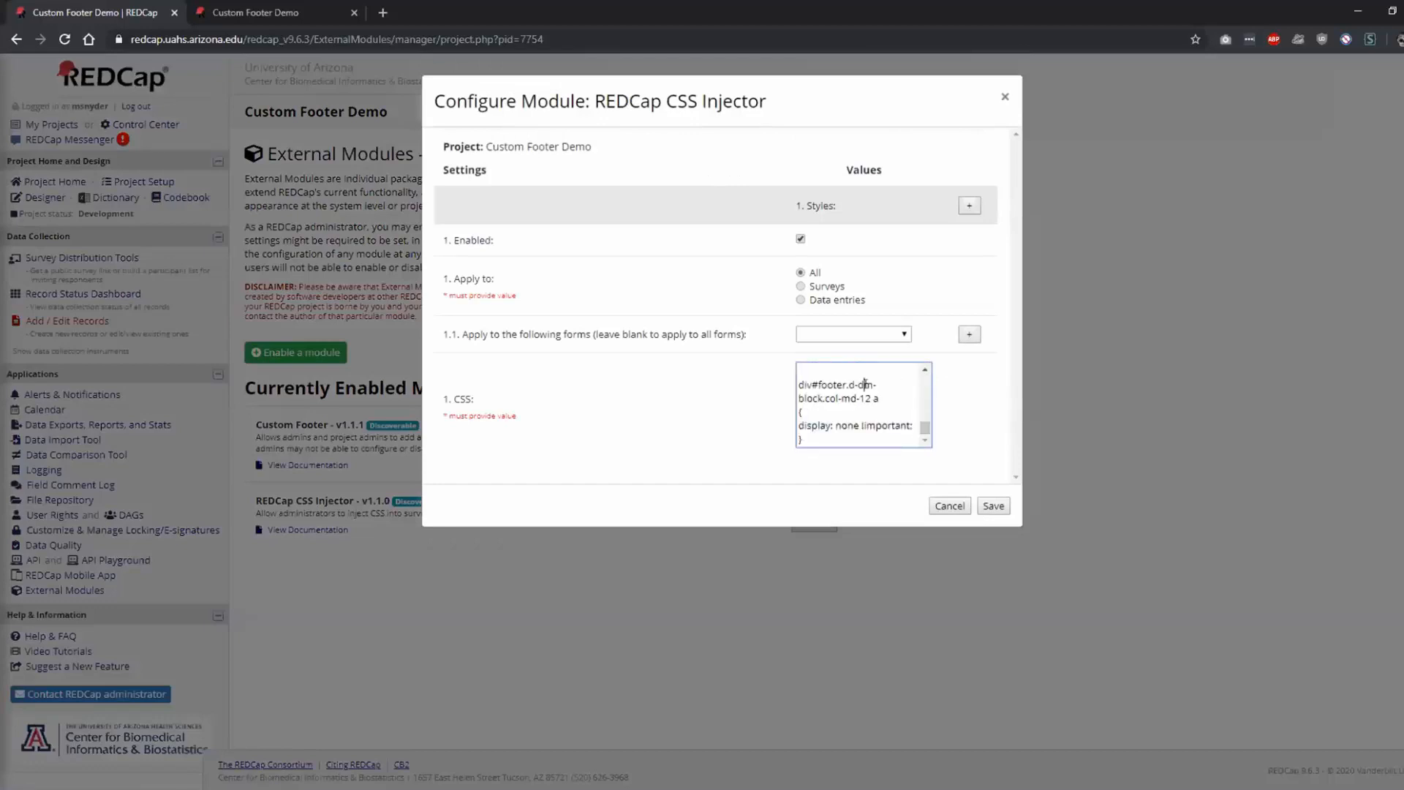
left_click(984, 506)
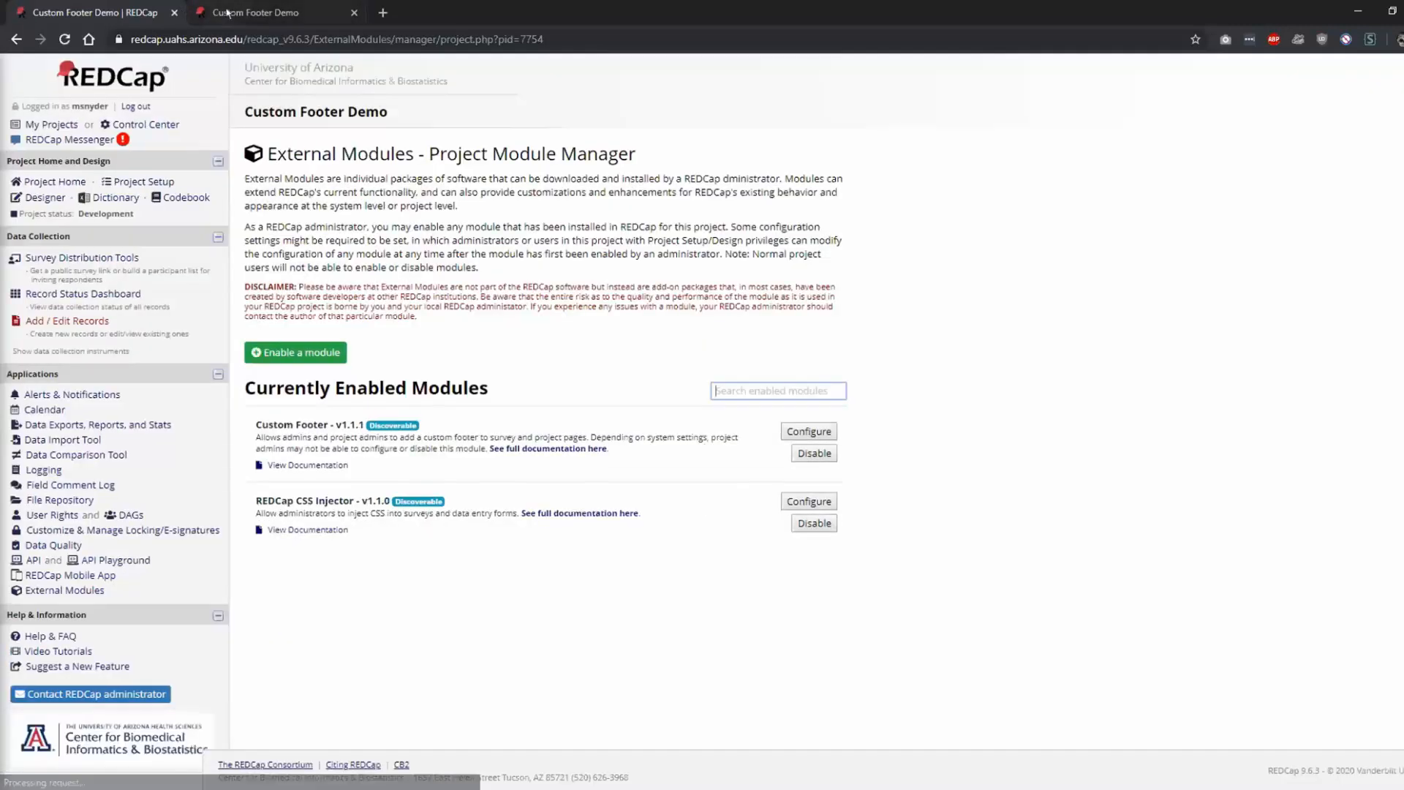
left_click(227, 13)
left_click(63, 40)
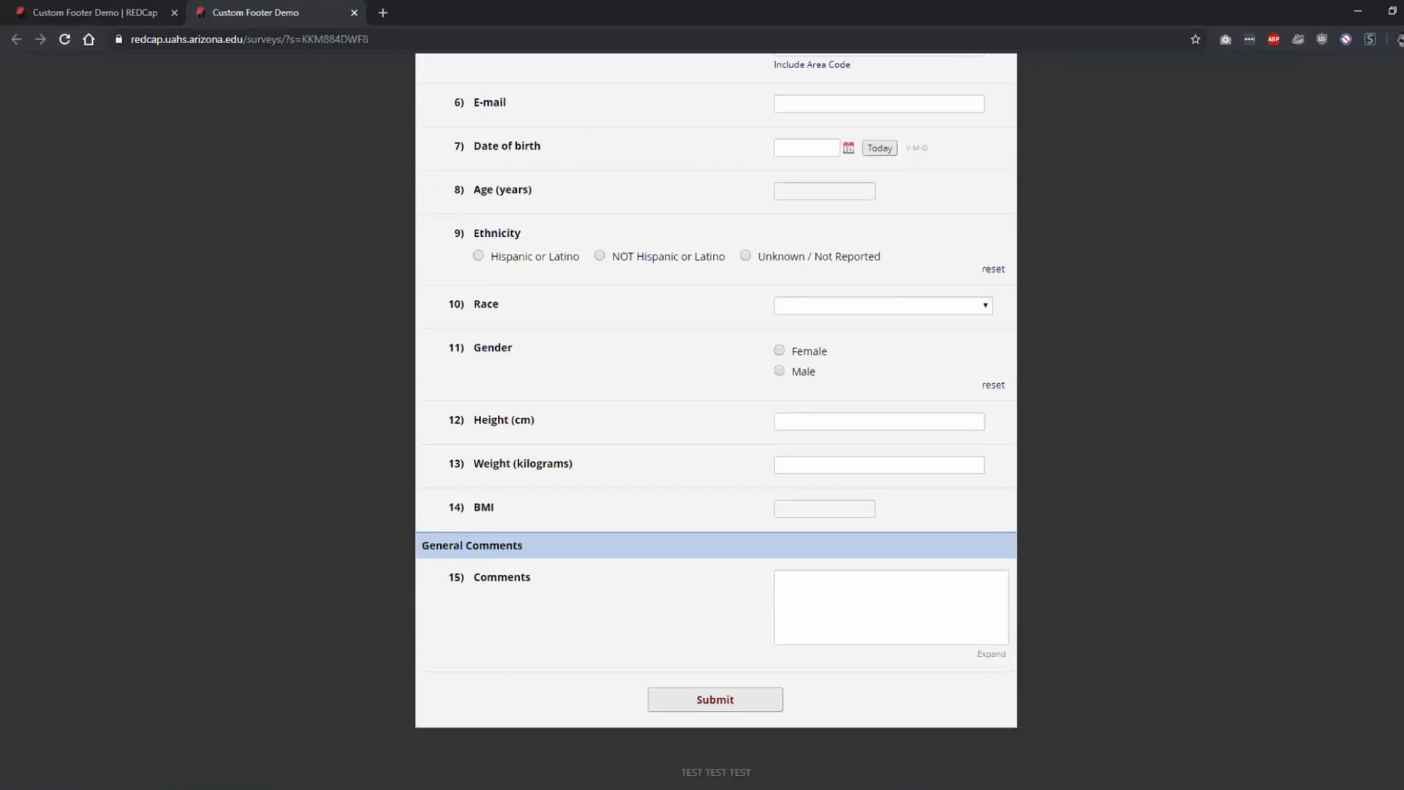
- Switch to custom_footer.txt in Notepad and correct the footer selector to "div#footer.d-sm-block.col-md-12 a"
key("alt+Tab")
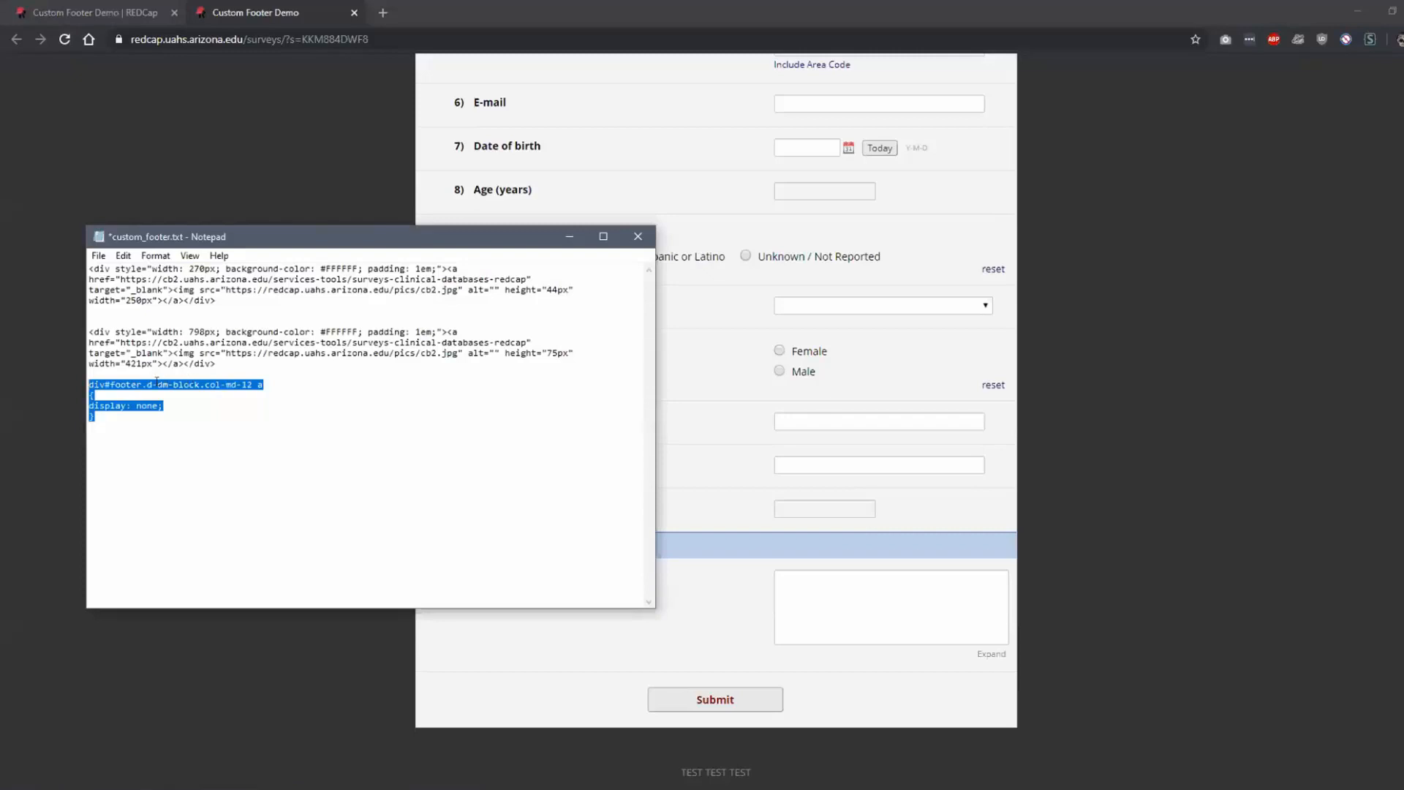
left_click(158, 383)
left_click(168, 445)
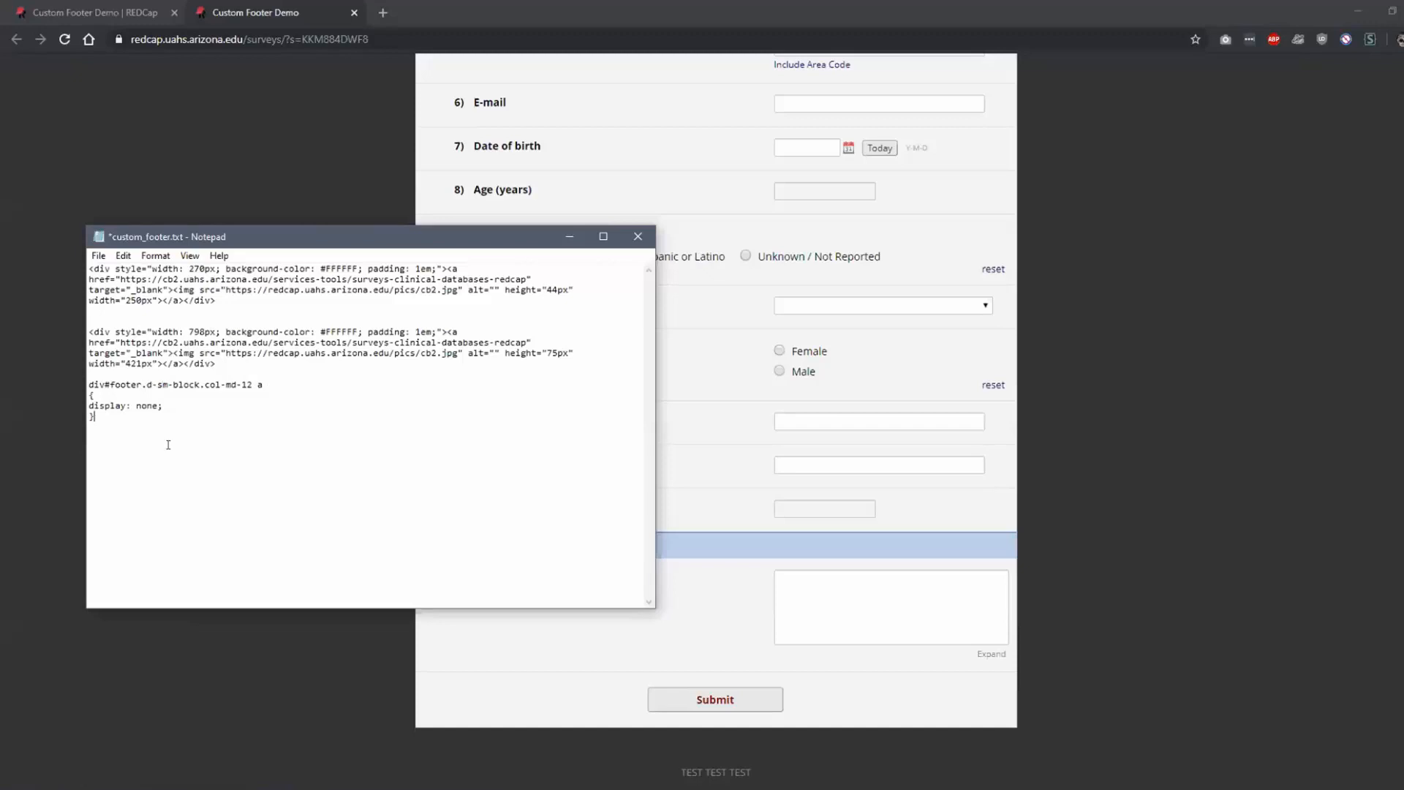